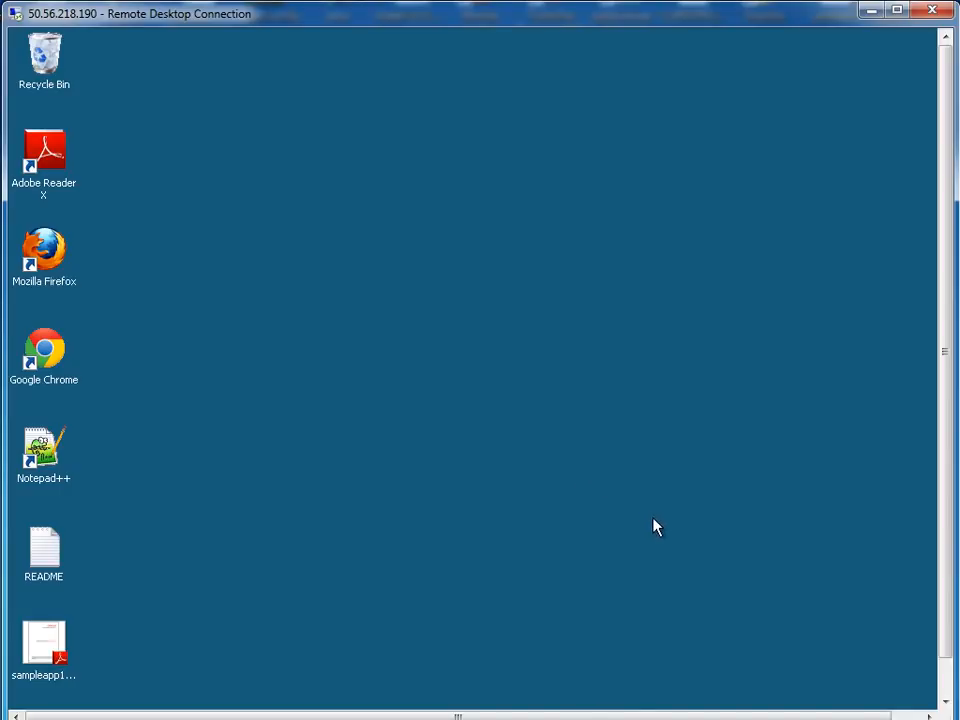
# Scroll the Remote Desktop view down to the remote taskbar and open the Start menu
pyautogui.moveTo(950, 552); pyautogui.dragTo(948, 606)
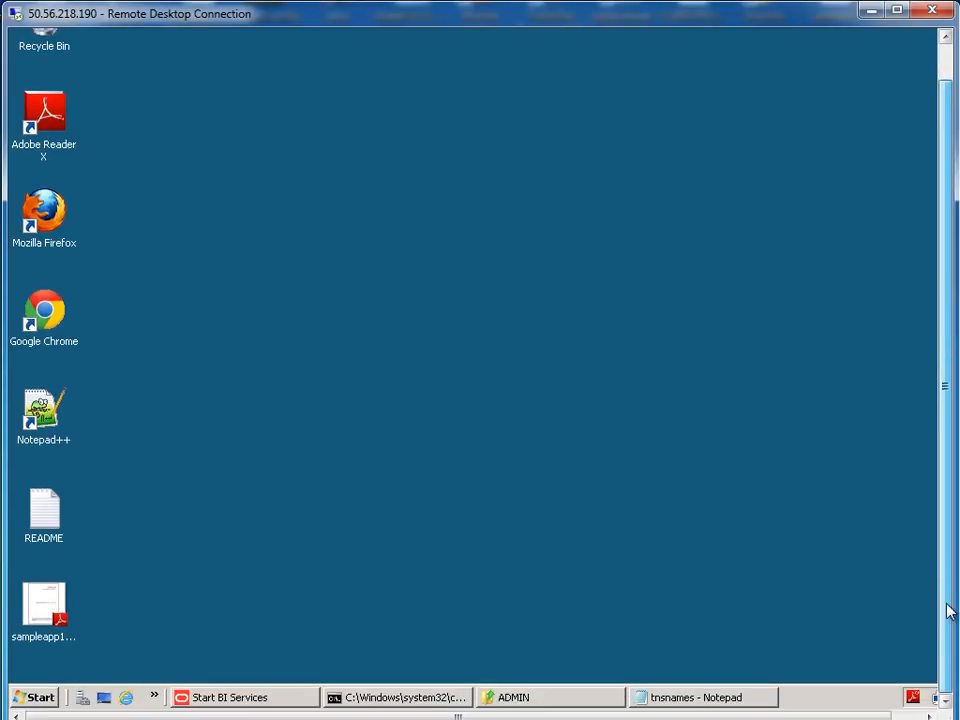
pyautogui.click(52, 698)
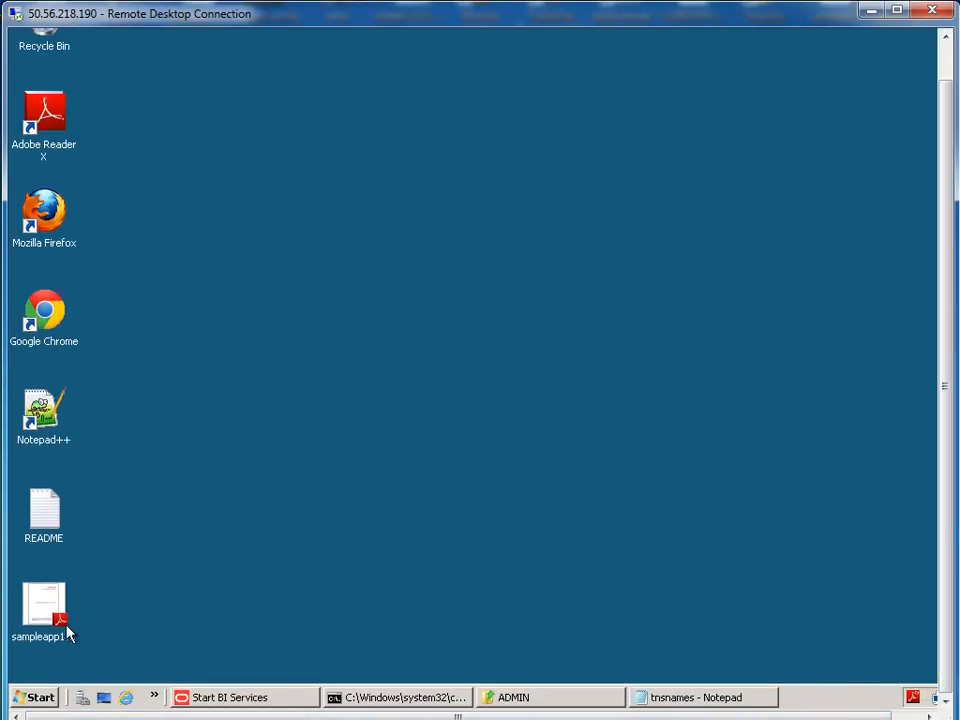
# Open a command prompt and connect to SQL*Plus as the bisample user
pyautogui.click(62, 275)
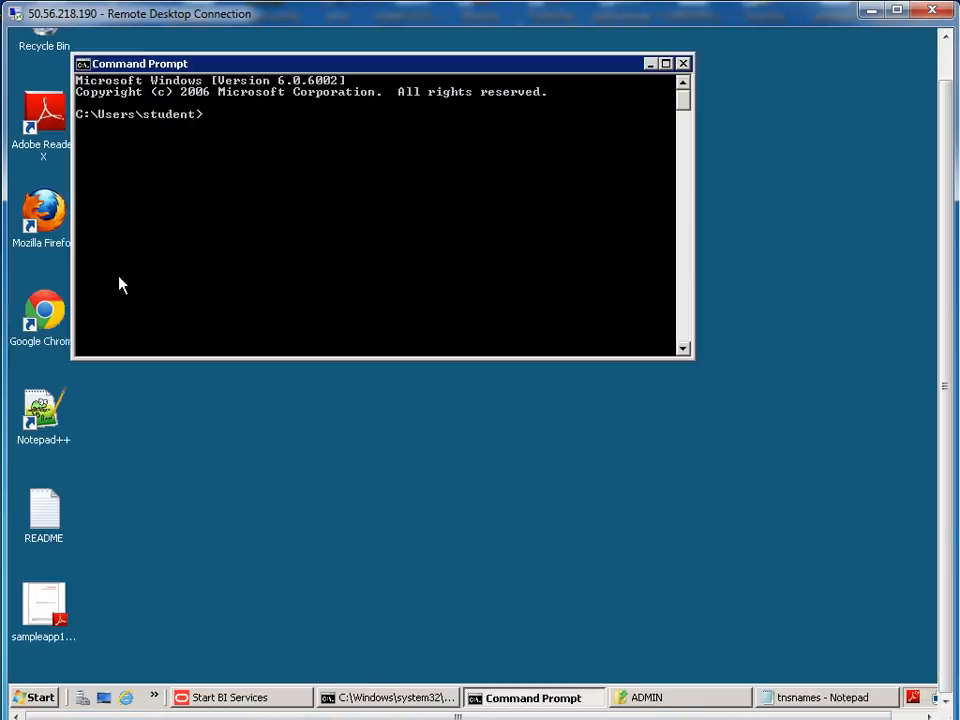
pyautogui.write('sqlplus bi')
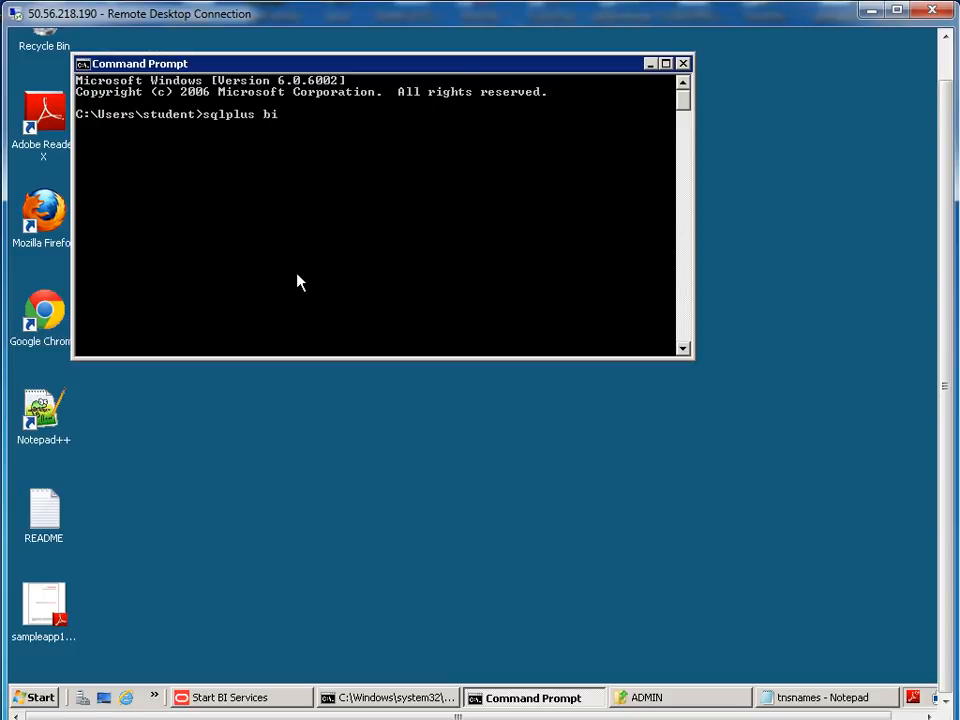
pyautogui.write('sample')
pyautogui.press('Return')
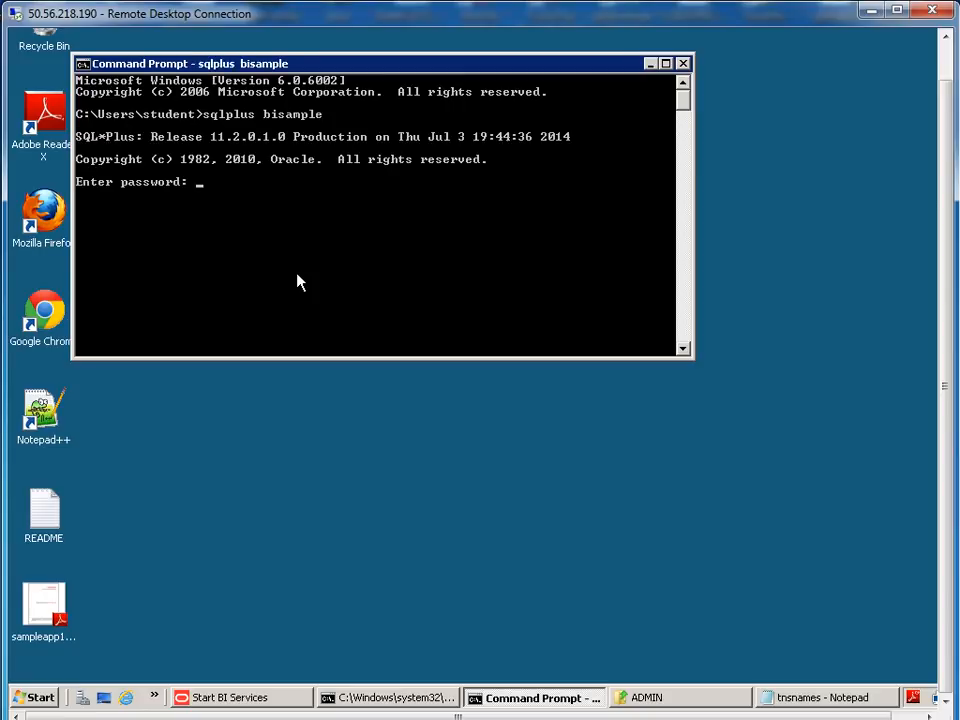
pyautogui.press('Return')
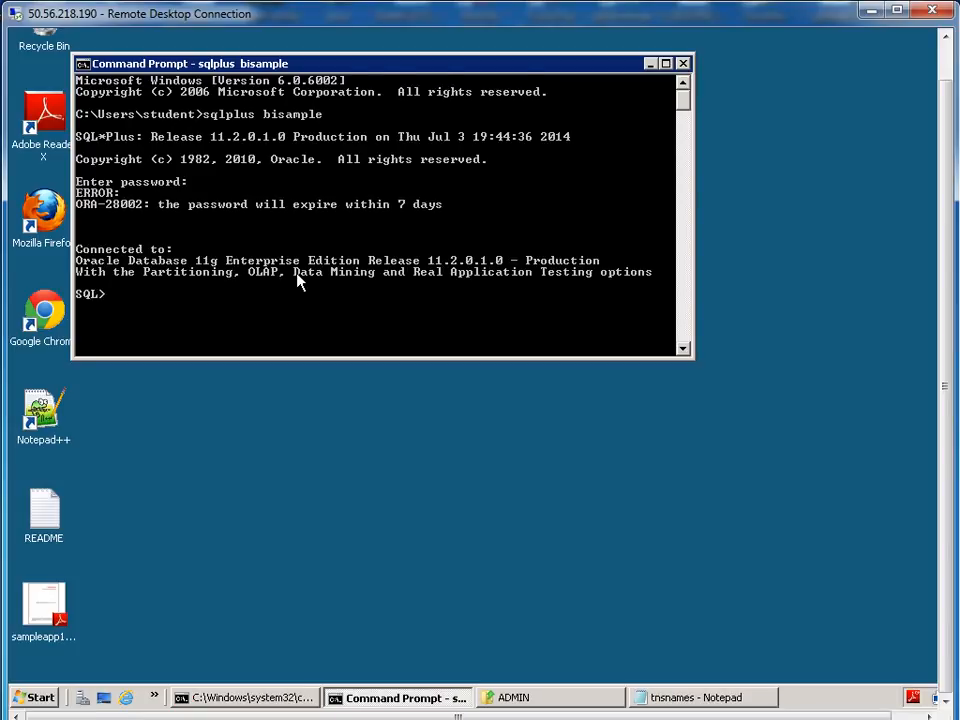
# Enlarge the console and list all table names from user_tables, ordered by name
pyautogui.moveTo(945, 290); pyautogui.dragTo(945, 252)
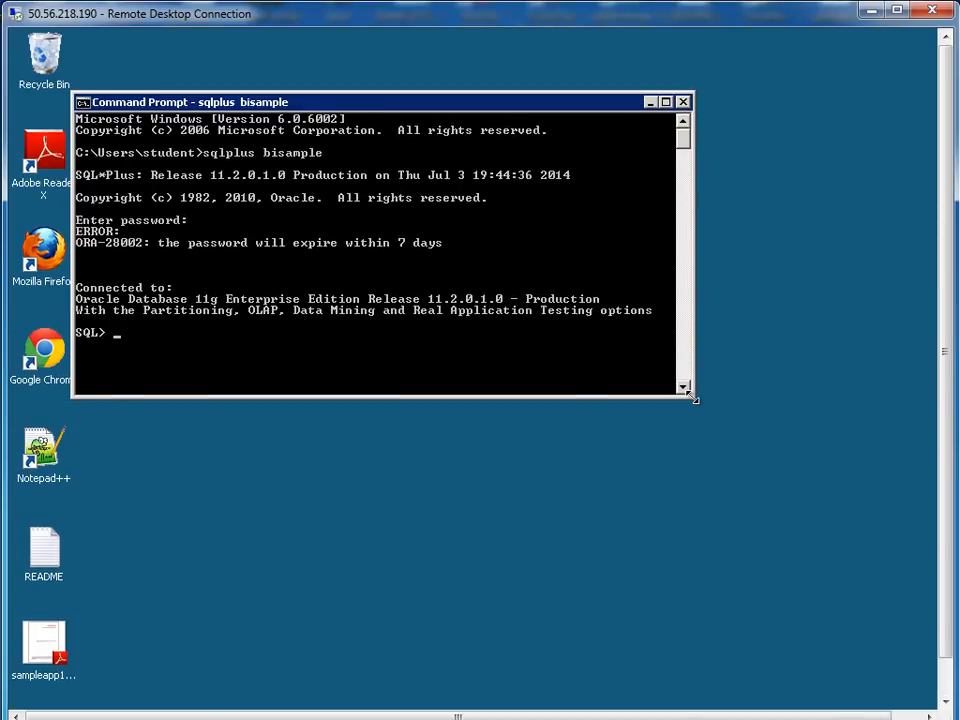
pyautogui.moveTo(692, 398); pyautogui.dragTo(711, 679)
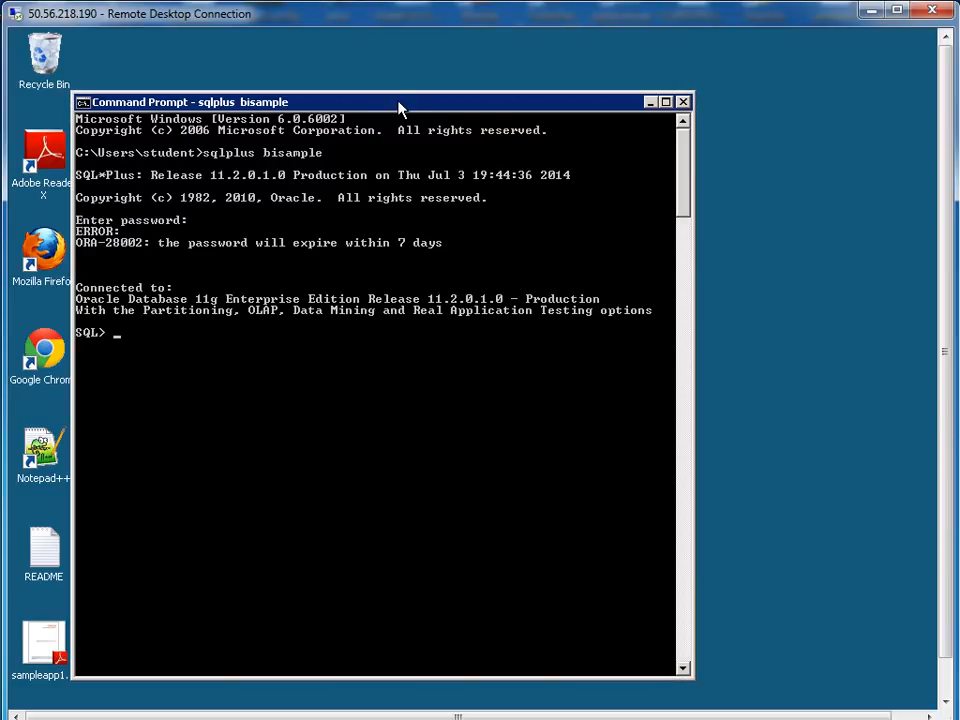
pyautogui.moveTo(399, 107); pyautogui.dragTo(418, 68)
pyautogui.click(445, 229)
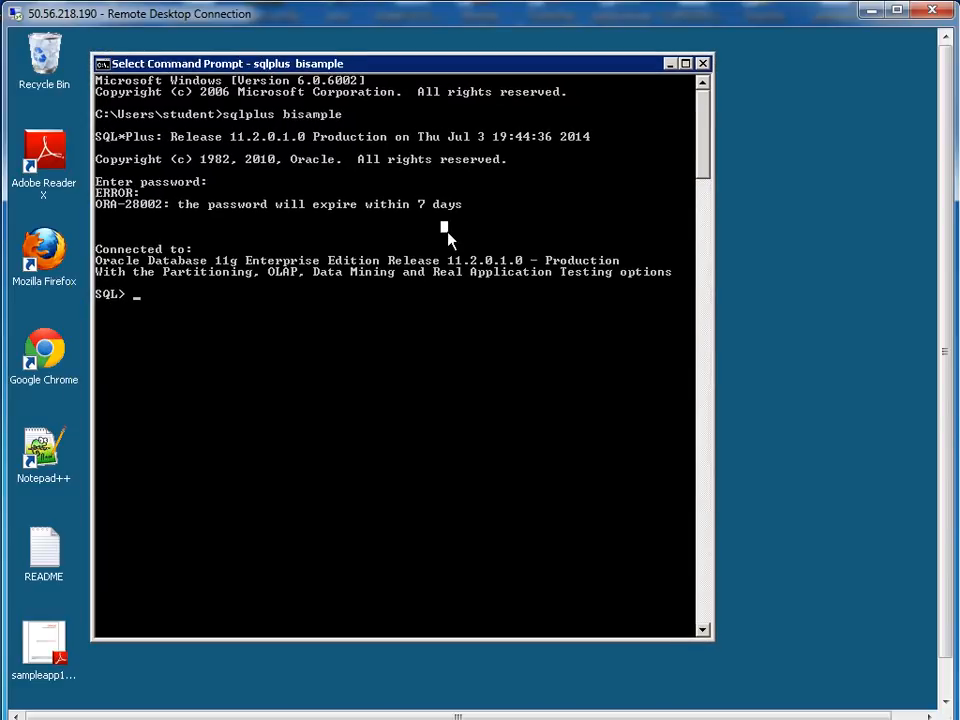
pyautogui.write('select table')
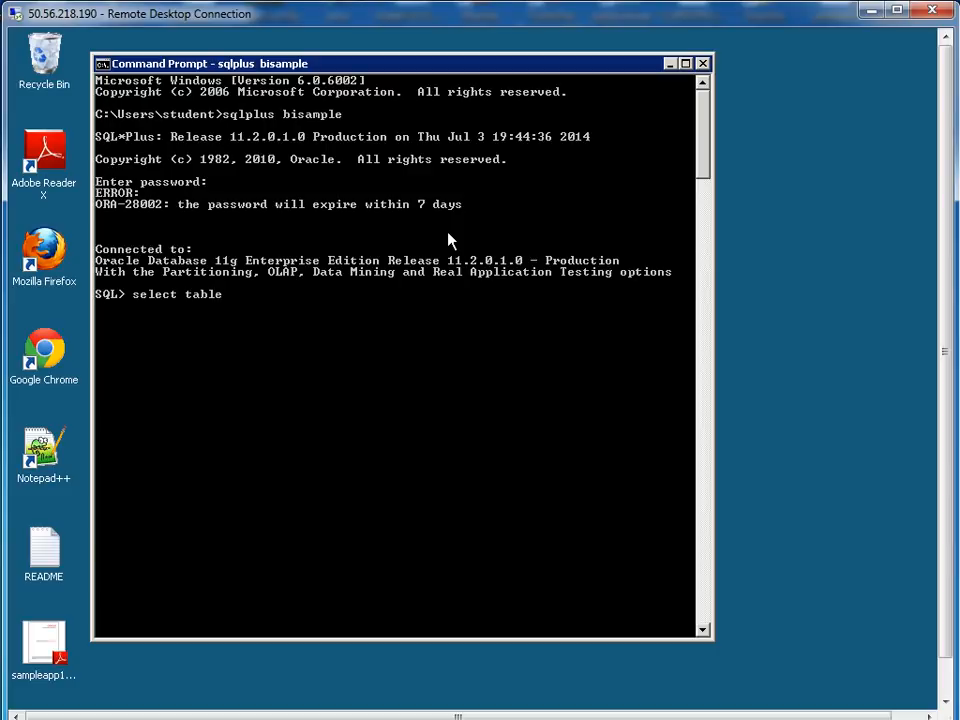
pyautogui.write('_name from user_tables')
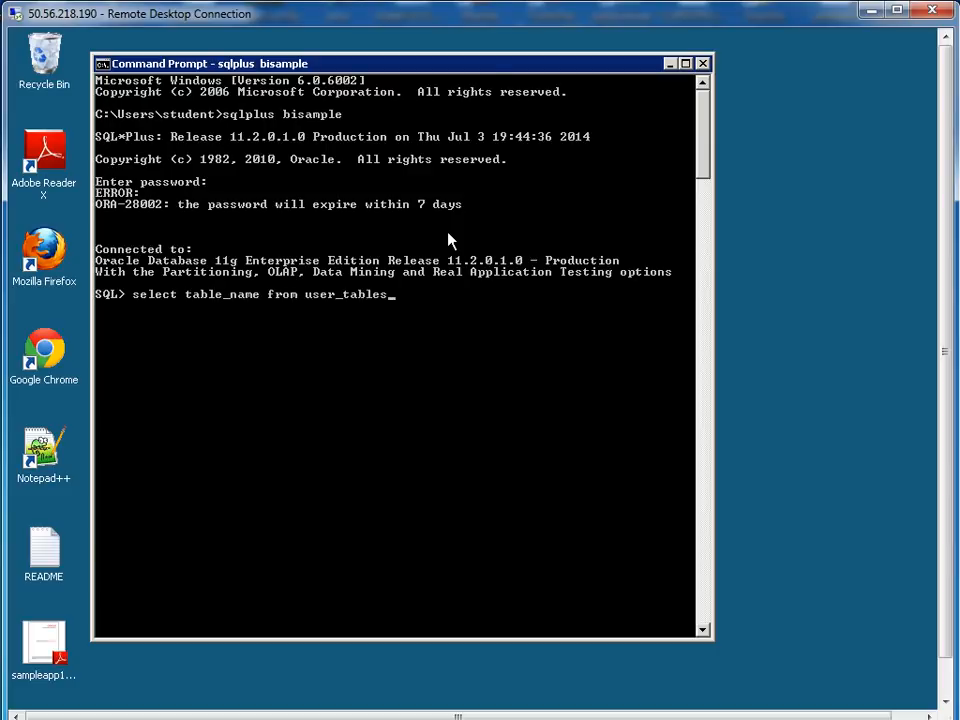
pyautogui.write(' order by 1;')
pyautogui.press('Return')
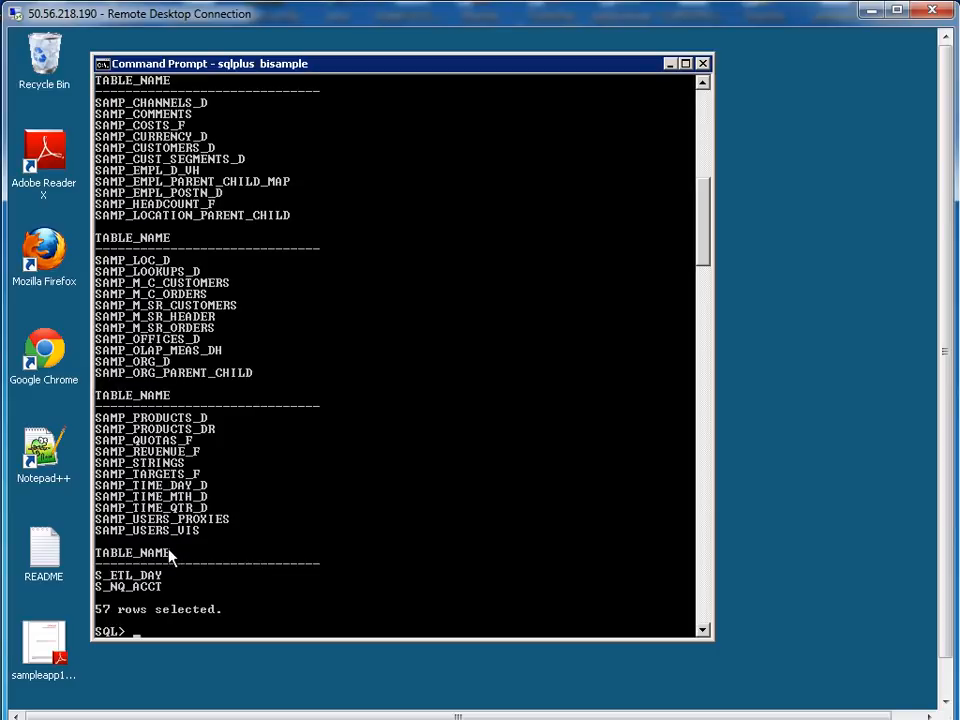
pyautogui.moveTo(97, 486); pyautogui.dragTo(208, 489)
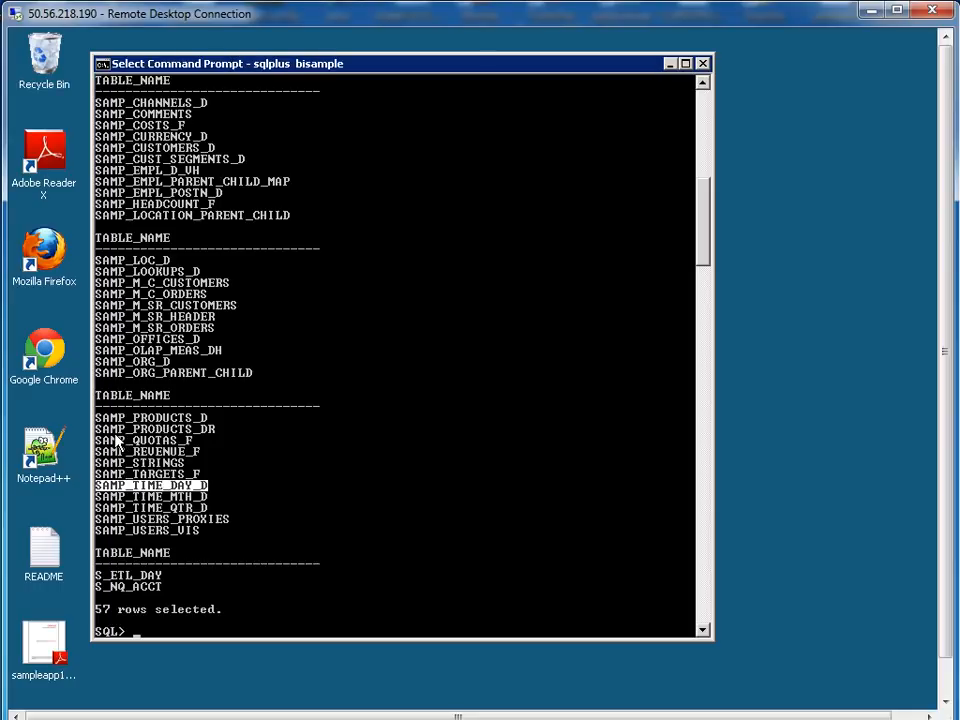
pyautogui.moveTo(96, 419); pyautogui.dragTo(208, 425)
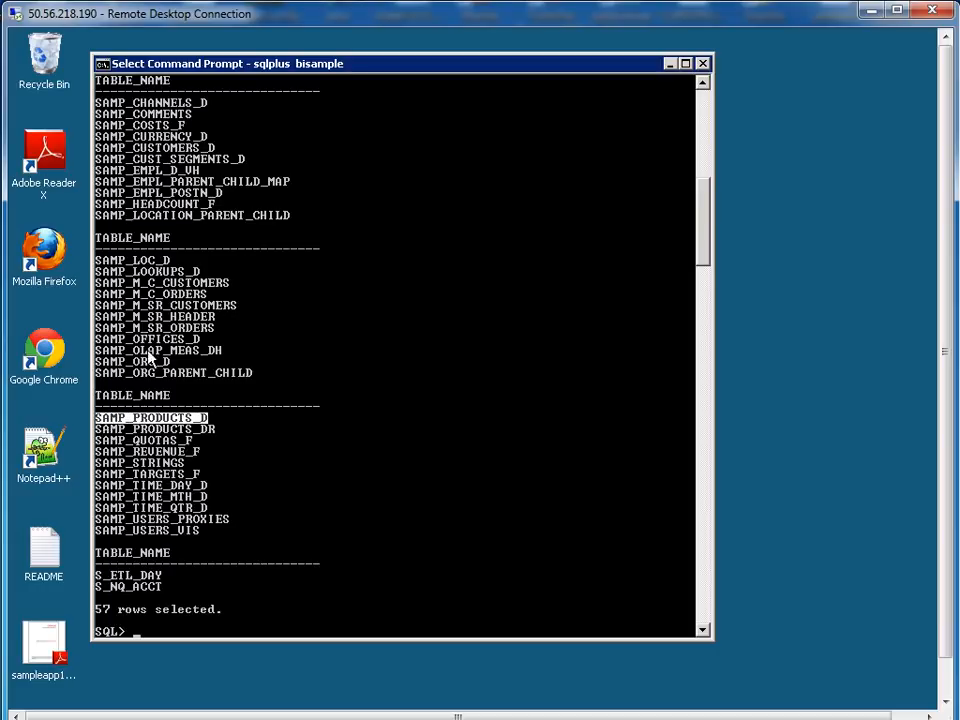
pyautogui.moveTo(97, 339); pyautogui.dragTo(207, 340)
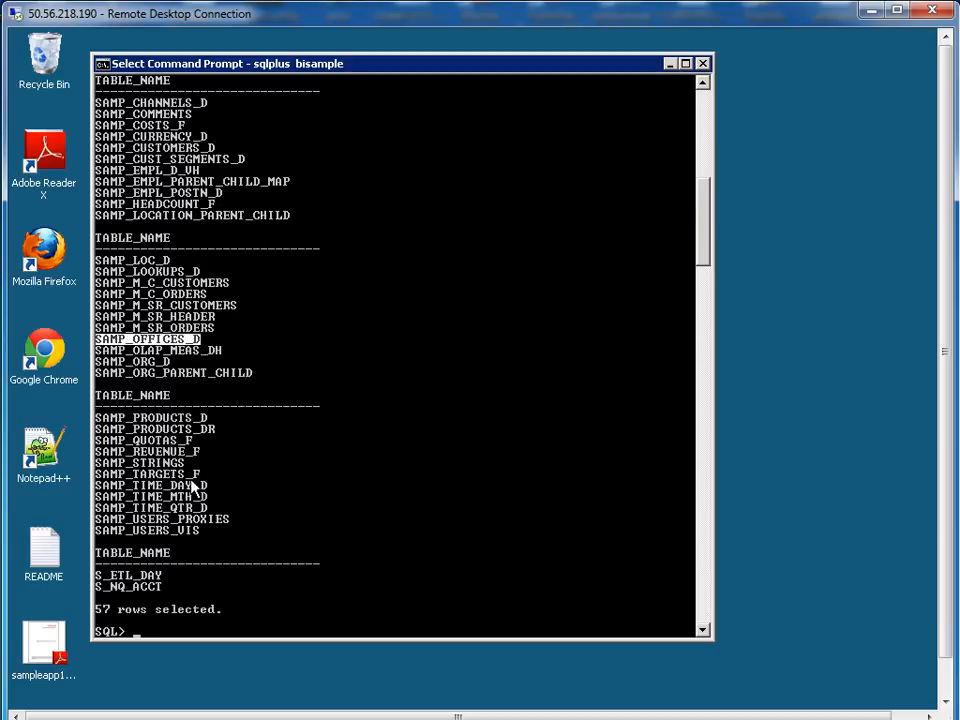
pyautogui.moveTo(97, 452); pyautogui.dragTo(202, 452)
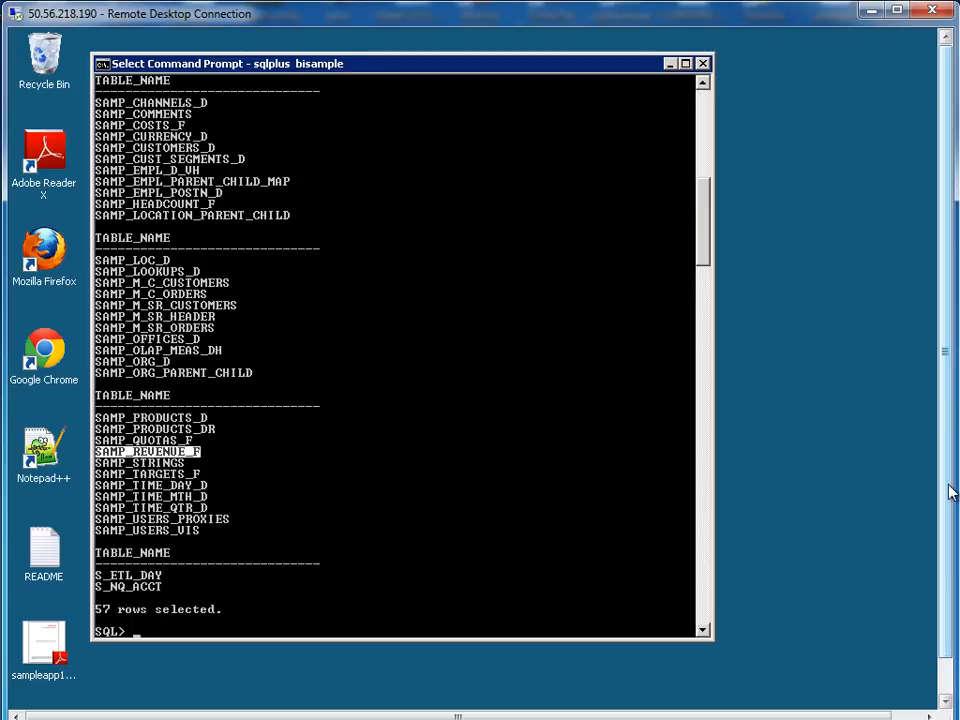
pyautogui.moveTo(951, 492); pyautogui.dragTo(951, 535)
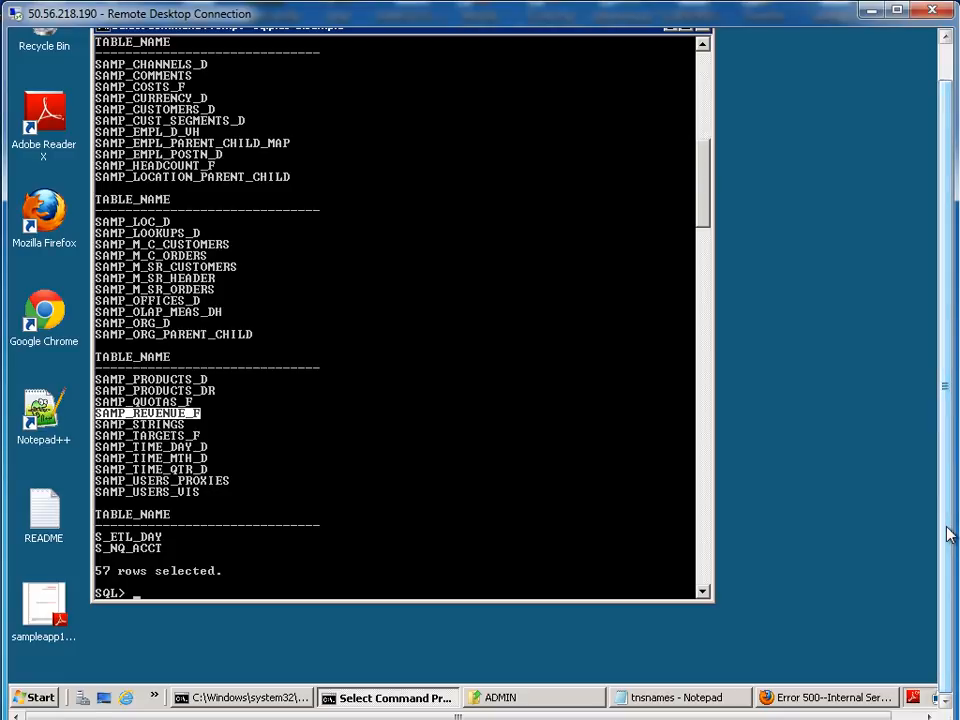
# Launch BI Administration from the Oracle Business Intelligence program group and start File > New Repository
pyautogui.click(35, 705)
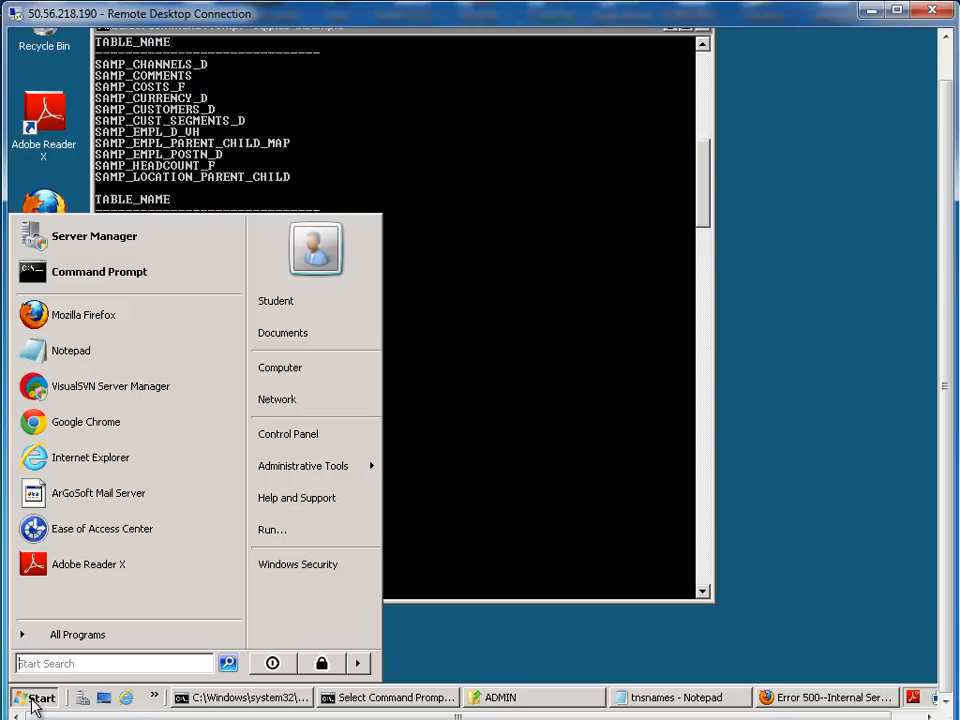
pyautogui.click(58, 638)
pyautogui.click(70, 478)
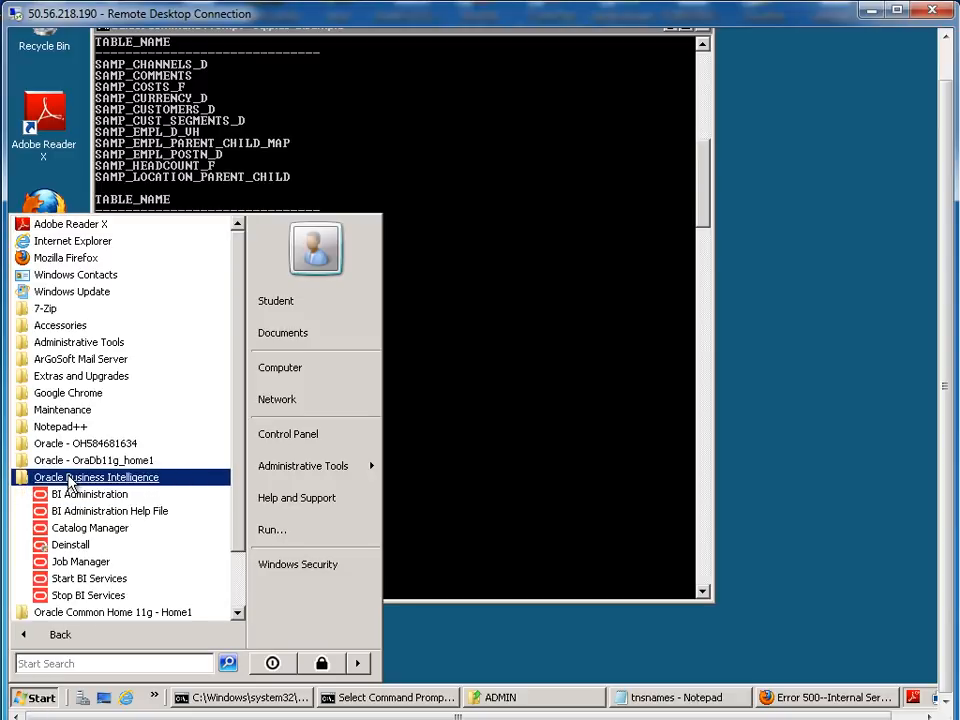
pyautogui.click(75, 500)
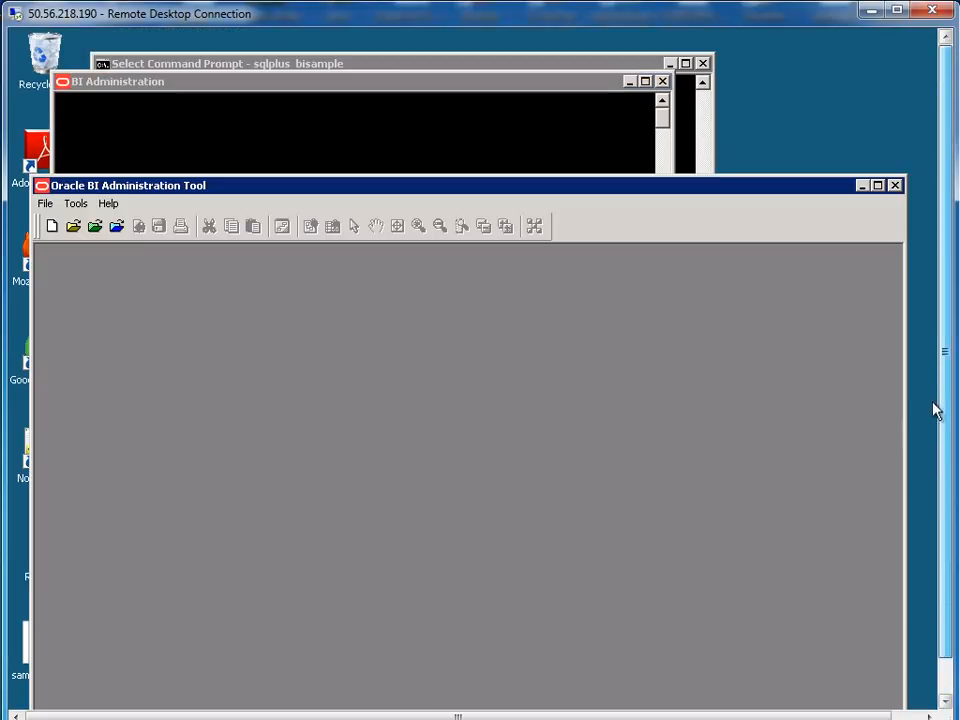
pyautogui.click(44, 204)
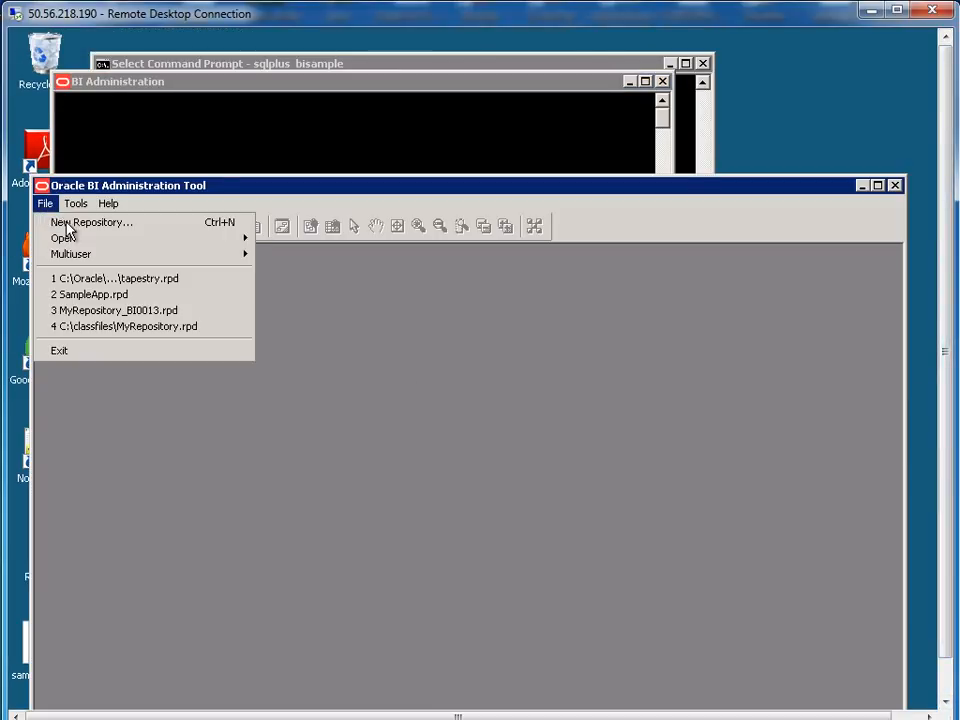
pyautogui.click(68, 222)
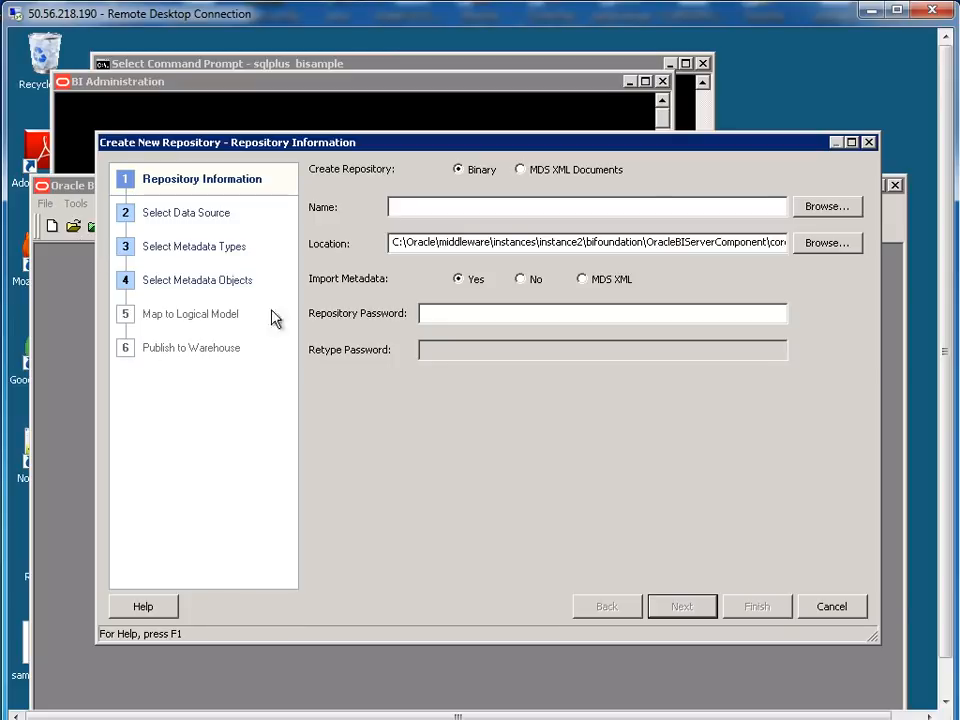
# Save the new repository as sample_repo.rpd in a newly created C:\myfiles folder
pyautogui.click(844, 209)
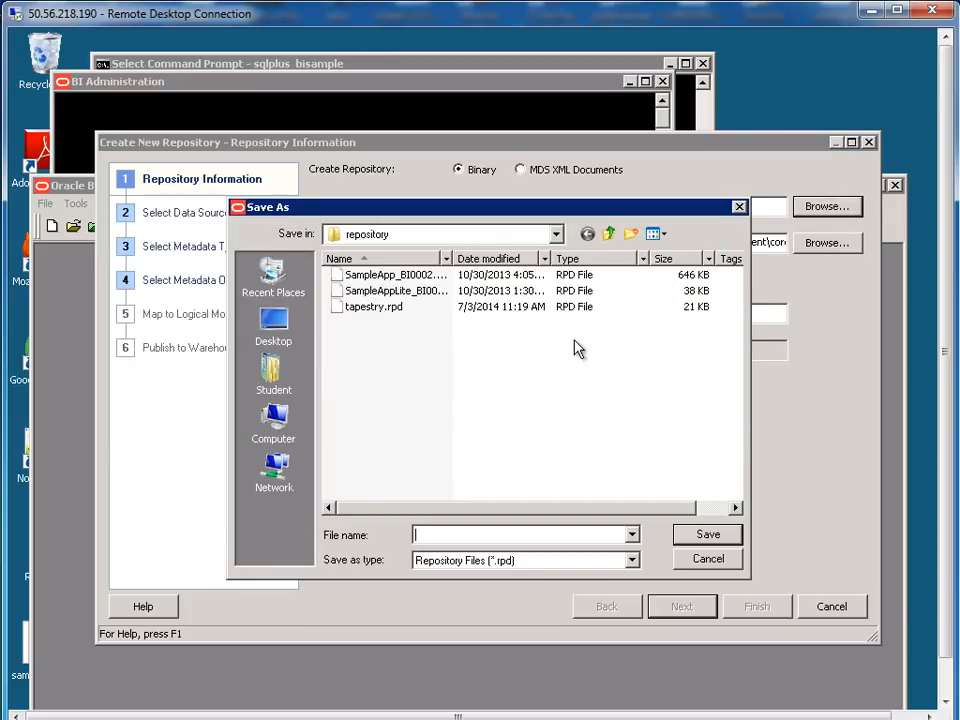
pyautogui.click(530, 240)
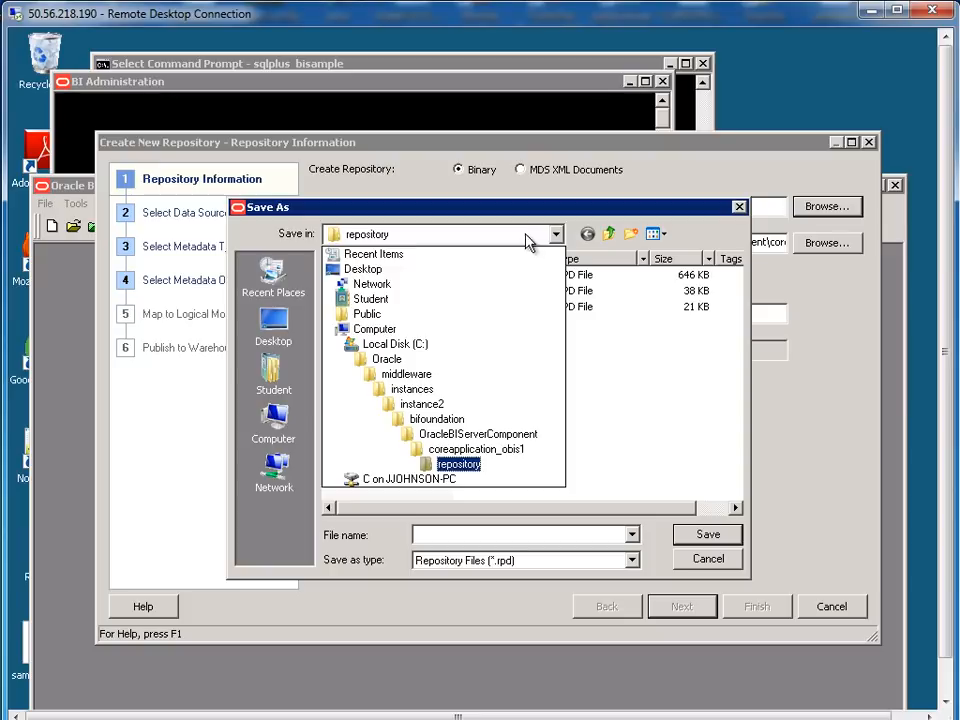
pyautogui.click(400, 344)
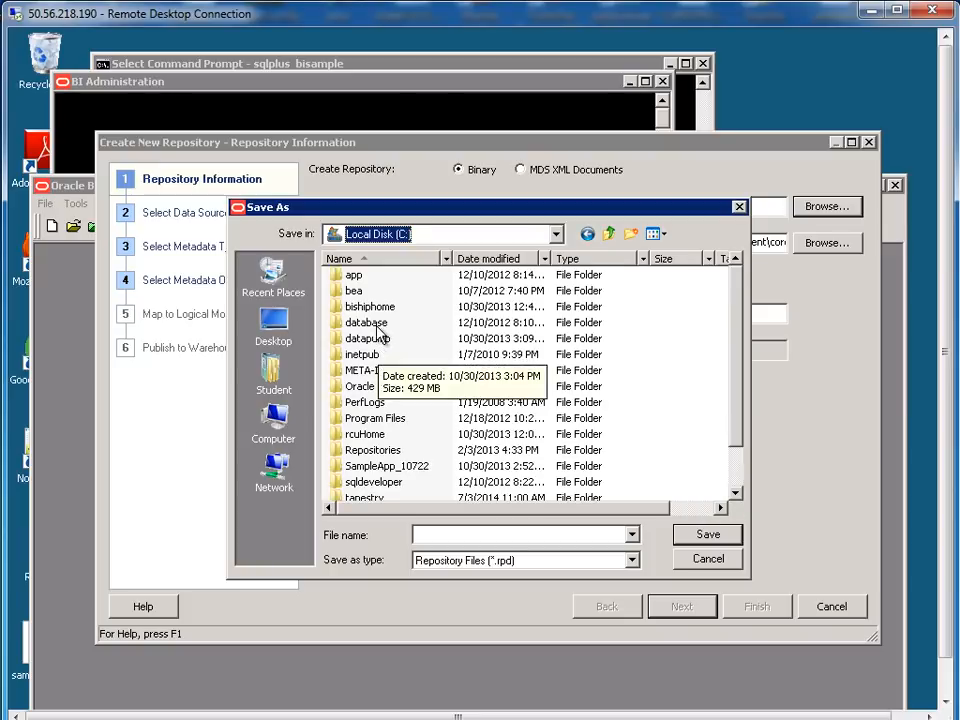
pyautogui.click(630, 233)
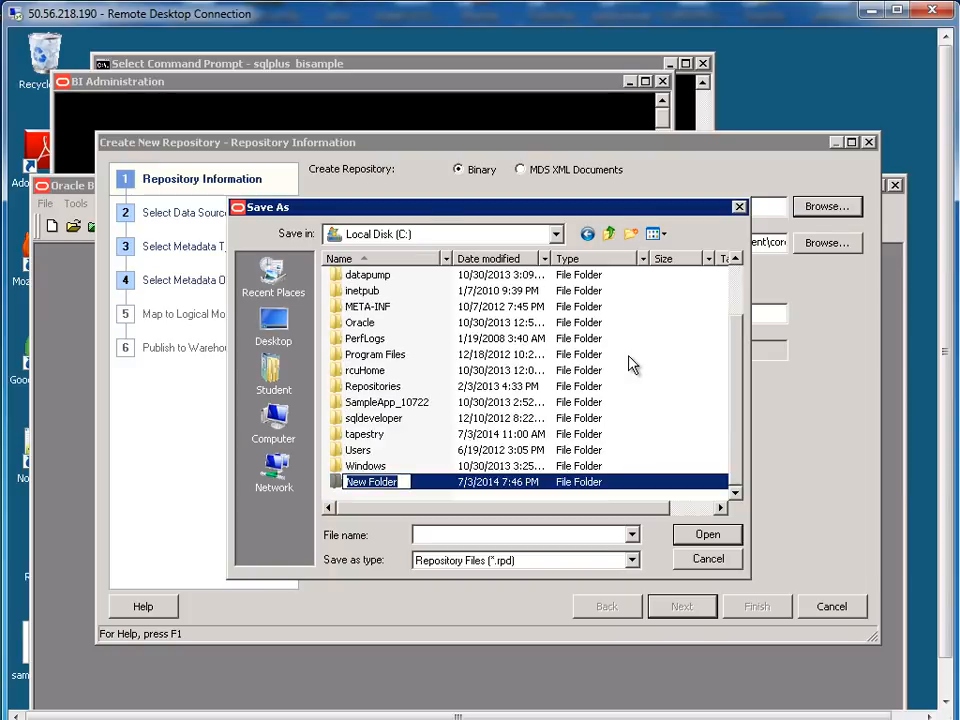
pyautogui.write('myfiles')
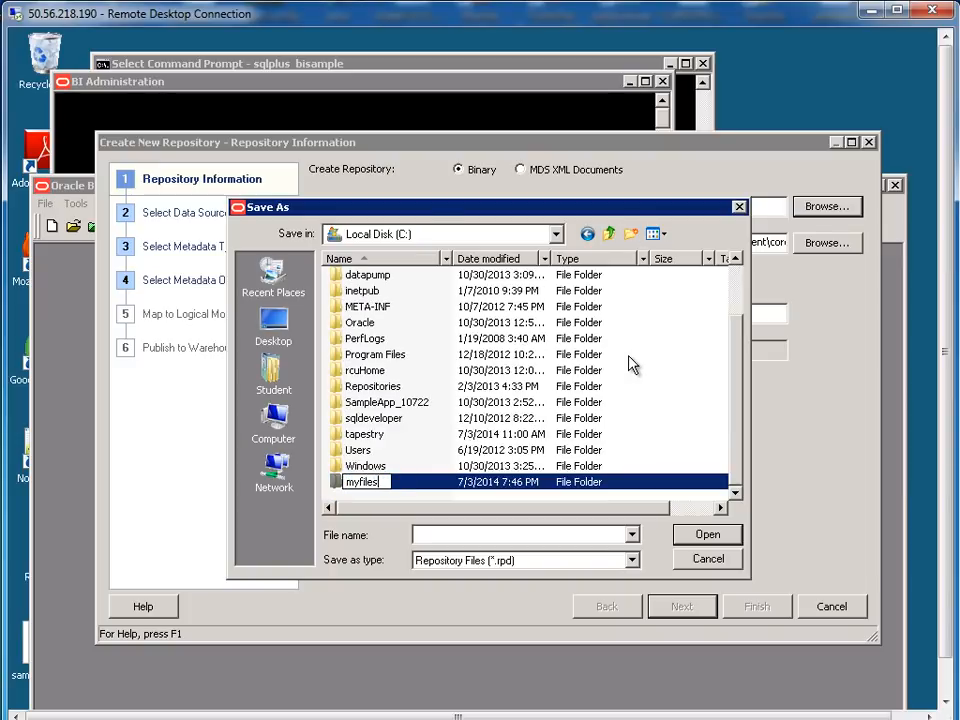
pyautogui.press('Return')
pyautogui.press('Return')
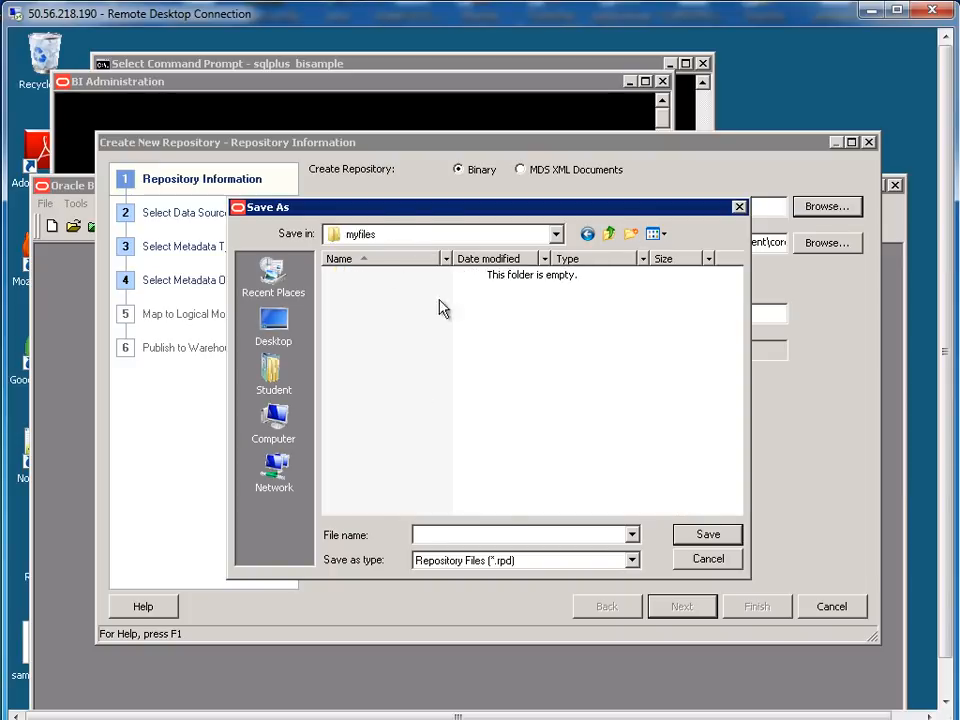
pyautogui.click(508, 534)
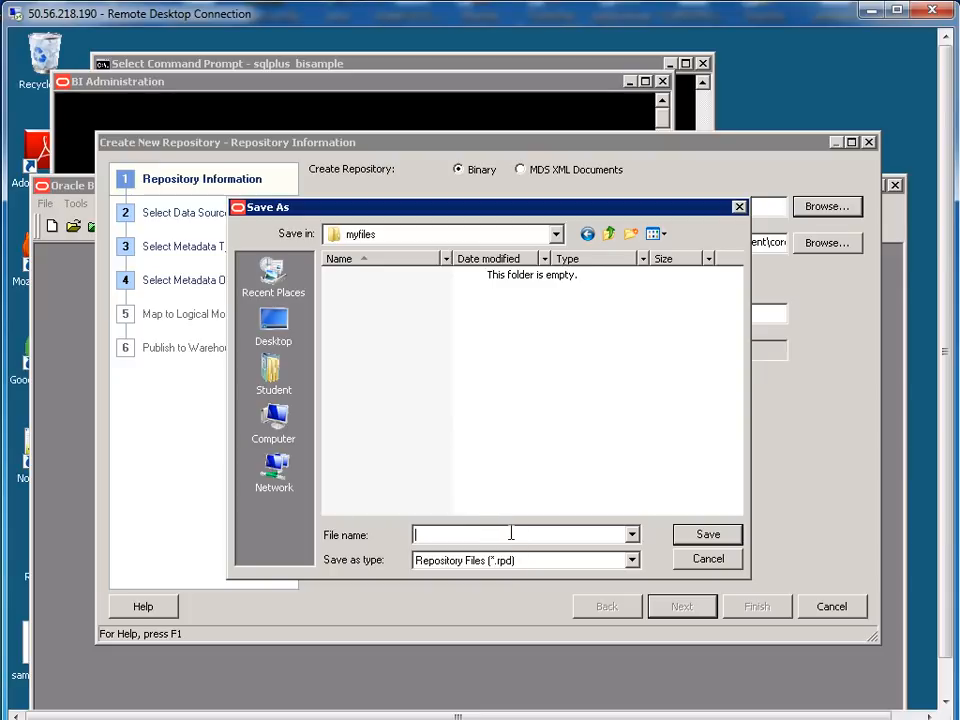
pyautogui.write('r')
pyautogui.press('BackSpace')
pyautogui.write('sample_repo')
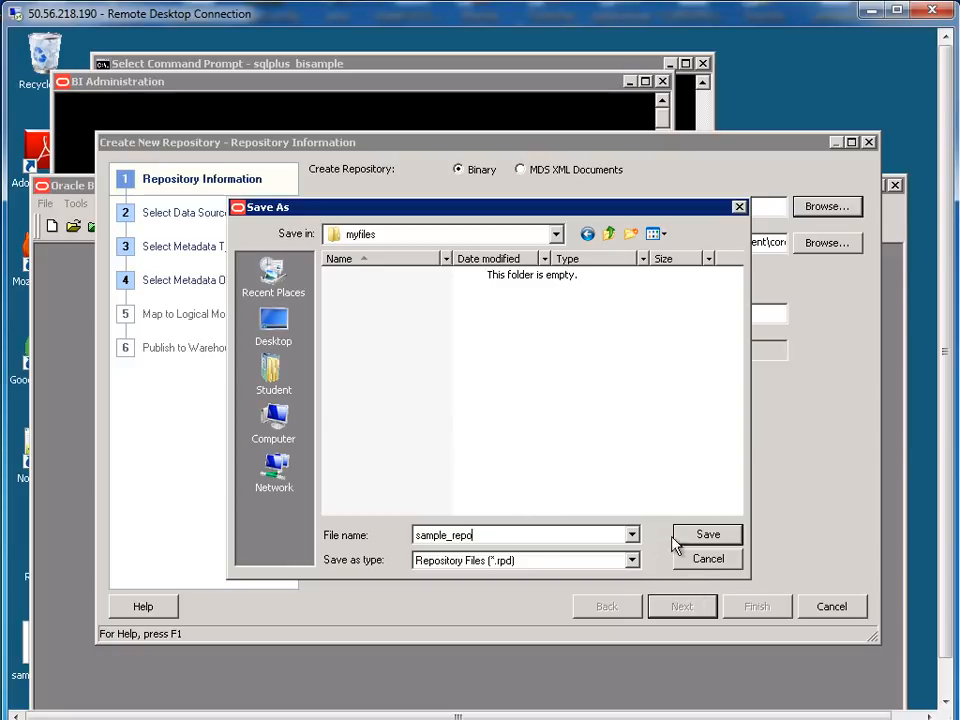
pyautogui.click(707, 535)
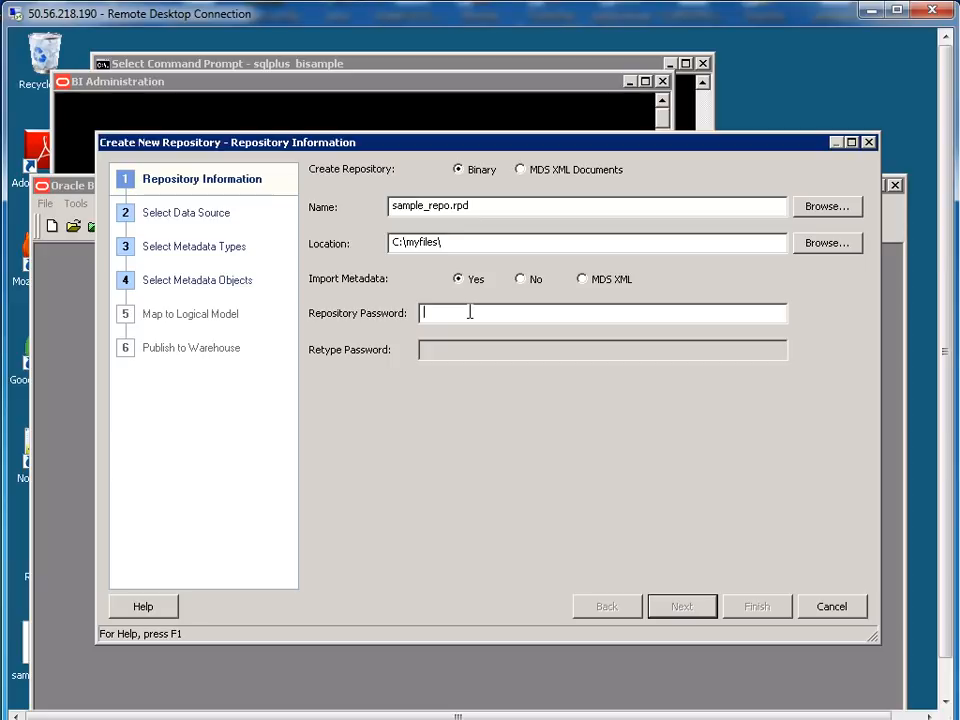
# Enter and confirm the repository password and proceed to data source selection
pyautogui.write('Admin123')
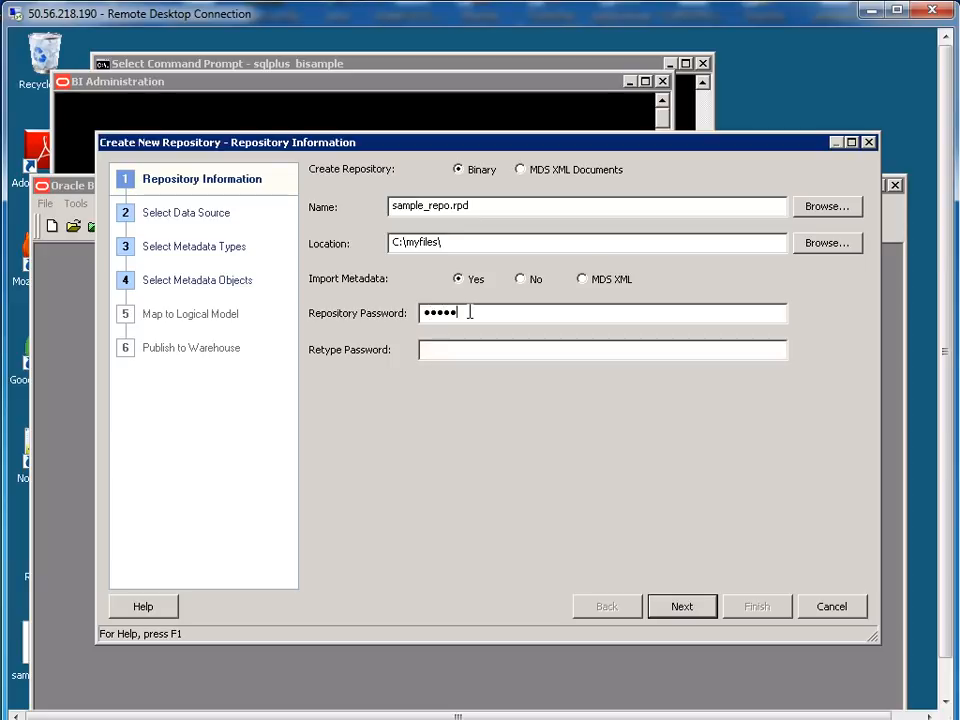
pyautogui.press('Tab')
pyautogui.write('Admin123')
pyautogui.click(696, 610)
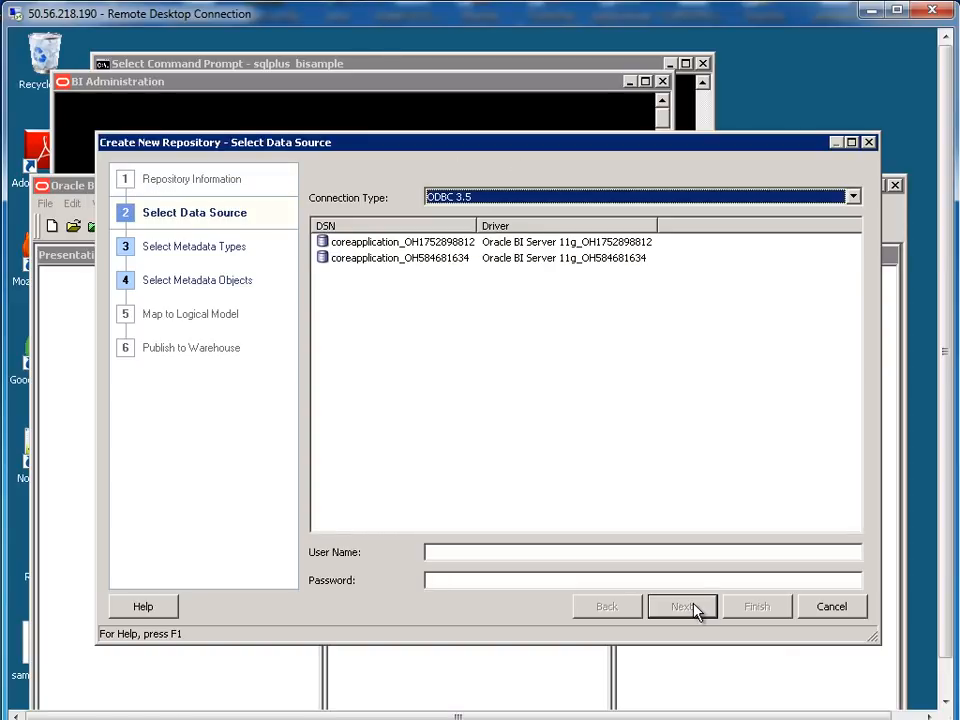
# Set the connection type to OCI 10g/11g and paste the orcl connect string as Data Source Name
pyautogui.click(449, 201)
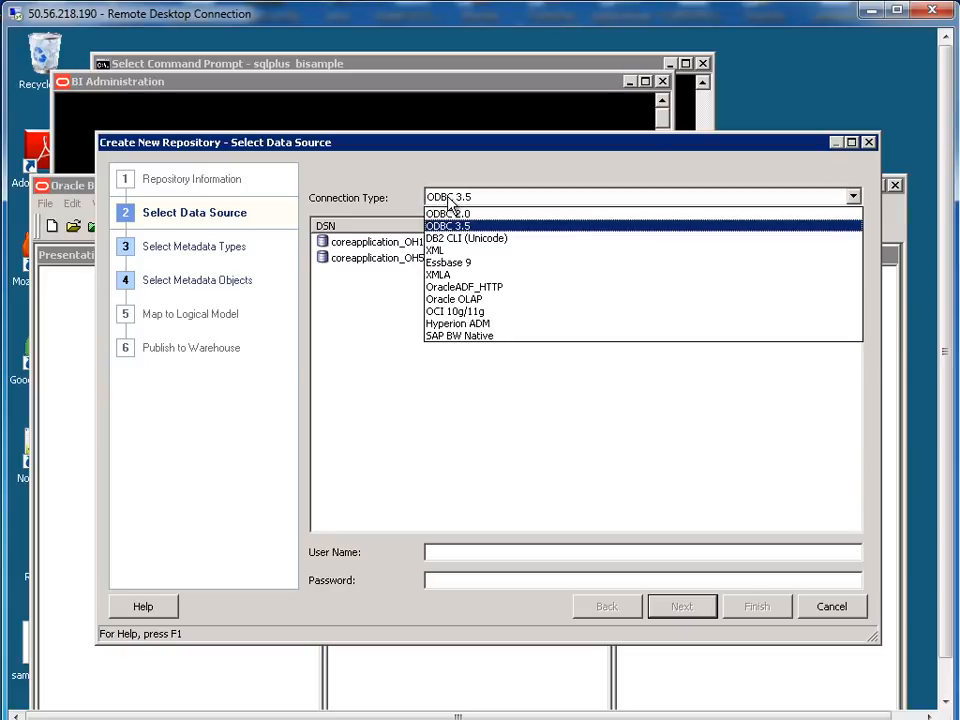
pyautogui.click(466, 318)
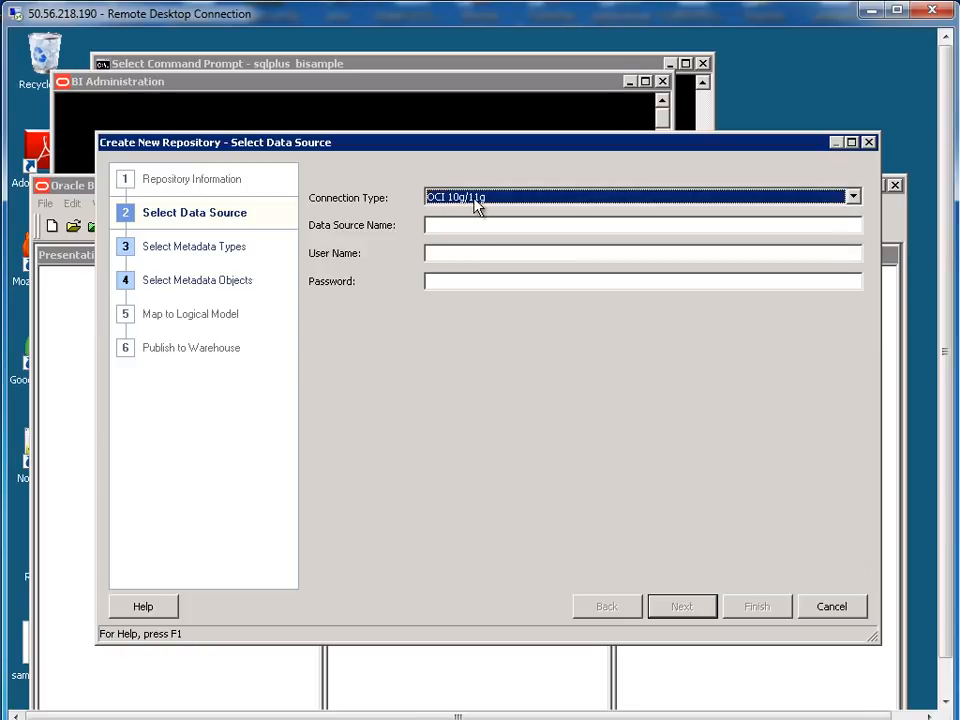
pyautogui.click(477, 225)
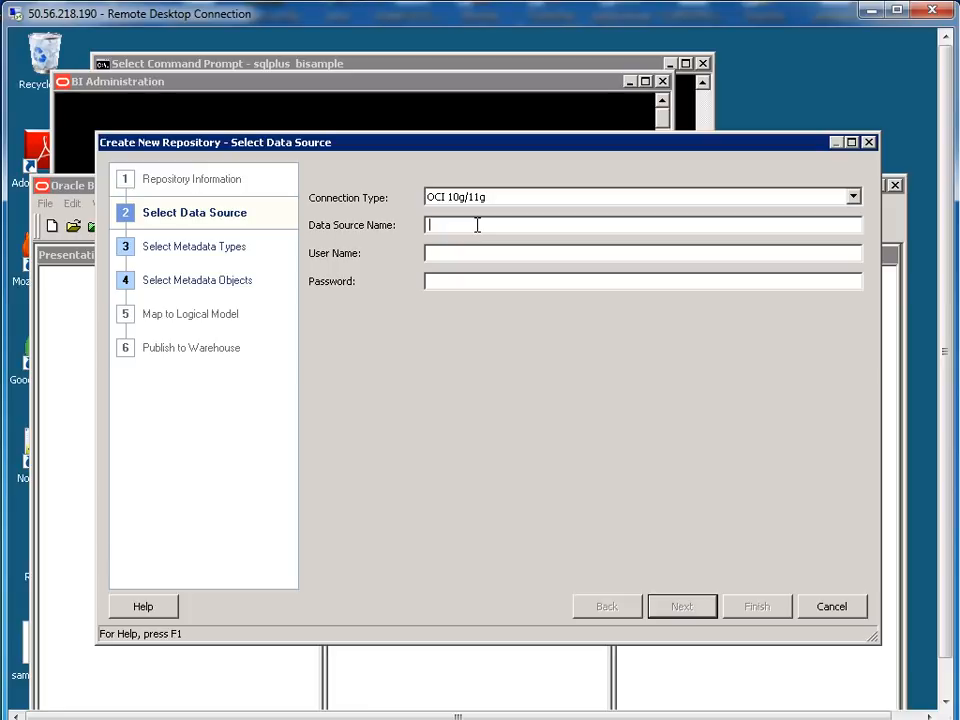
pyautogui.write('OCOL = TCP)(HOST = localhost)(PORT = 1521)))(CONNECT_DATA =(SERVICE_NAME = orcl)))')
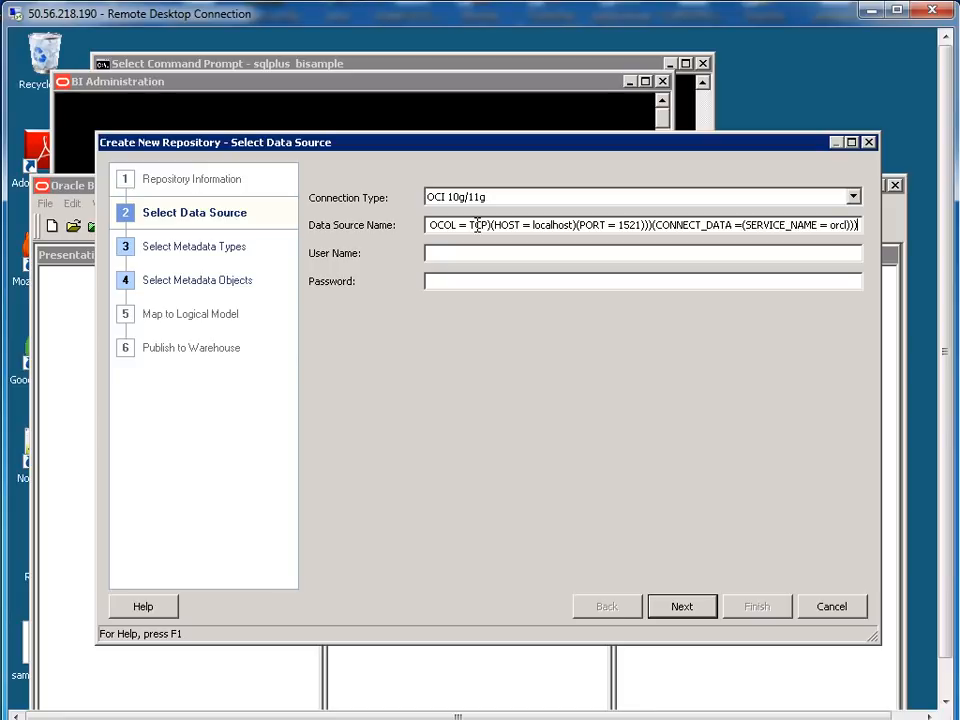
pyautogui.moveTo(457, 224); pyautogui.dragTo(848, 225)
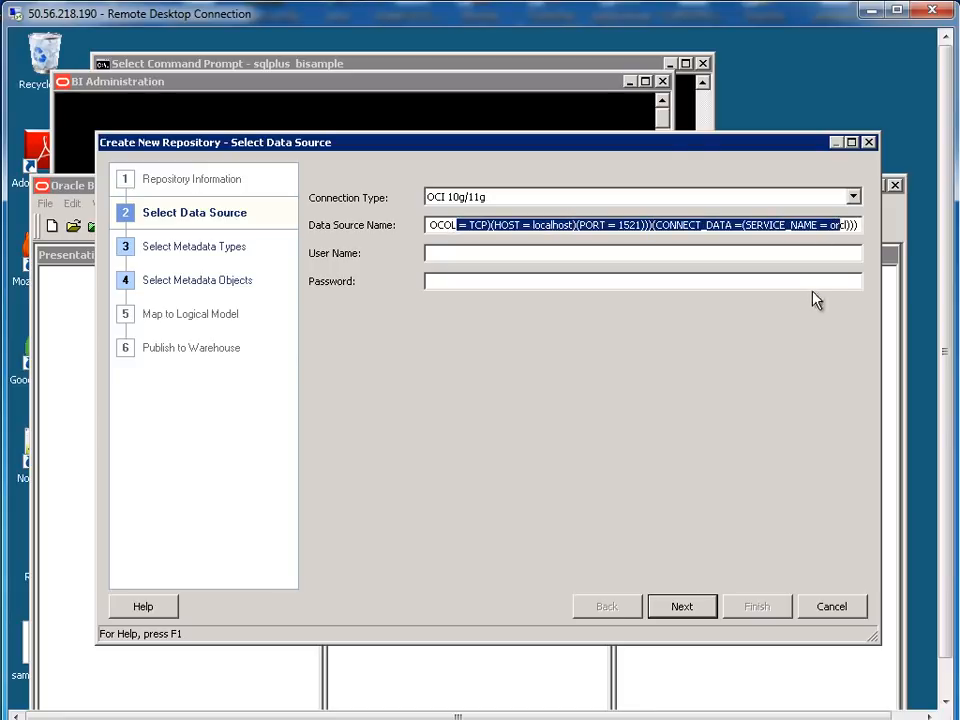
pyautogui.click(490, 226)
pyautogui.moveTo(455, 225); pyautogui.dragTo(828, 224)
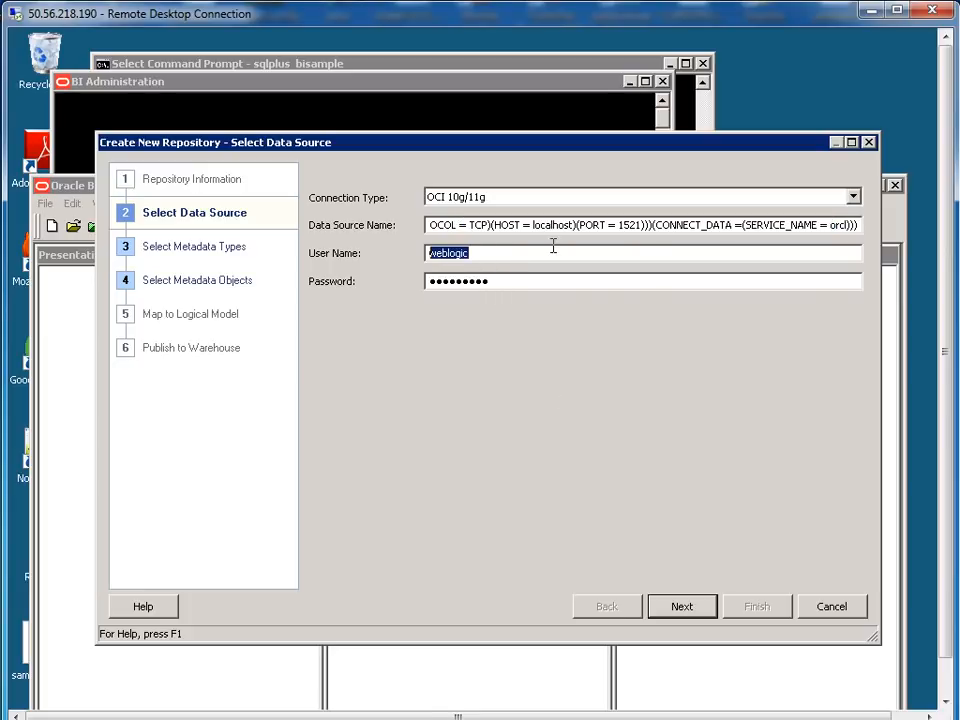
# Enter the BISAMPLE schema user name and password and continue to metadata types
pyautogui.write('bisample')
pyautogui.doubleClick(484, 283)
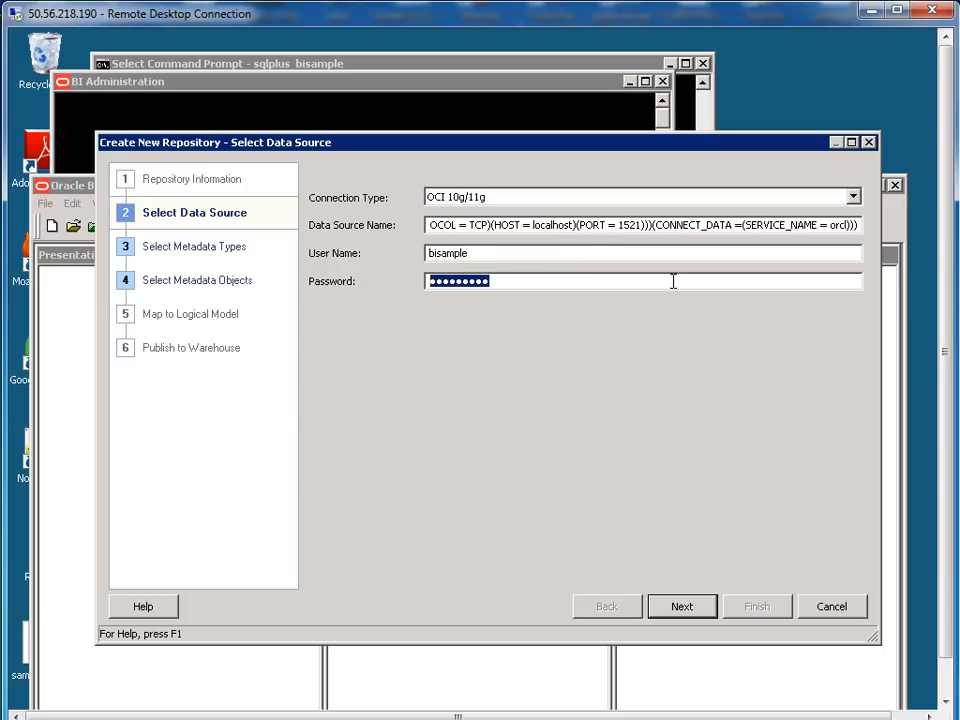
pyautogui.write('bisample')
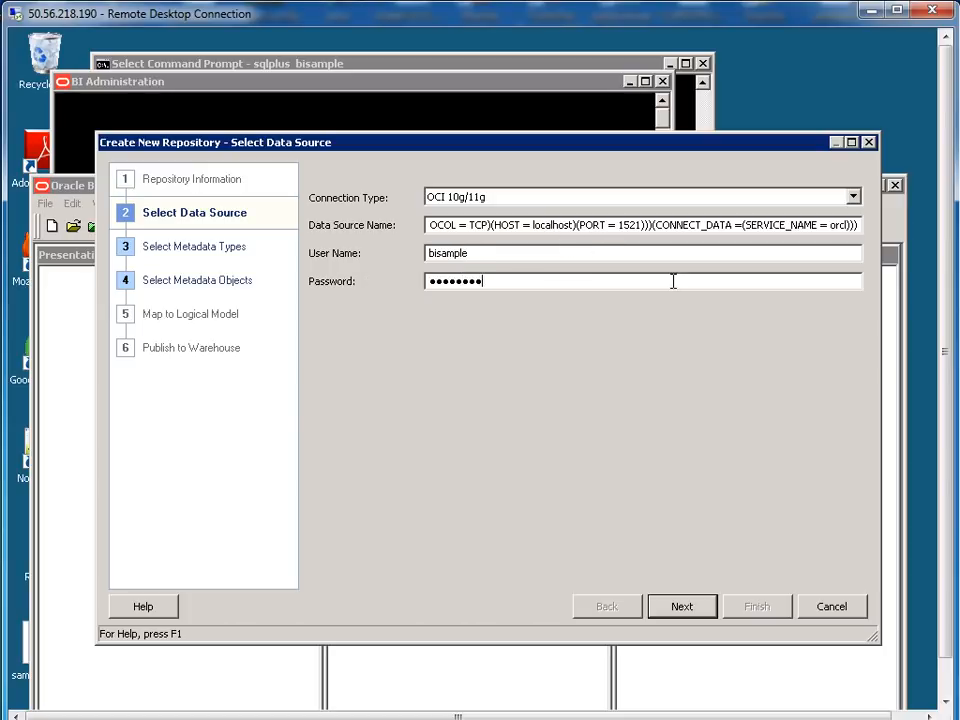
pyautogui.click(693, 612)
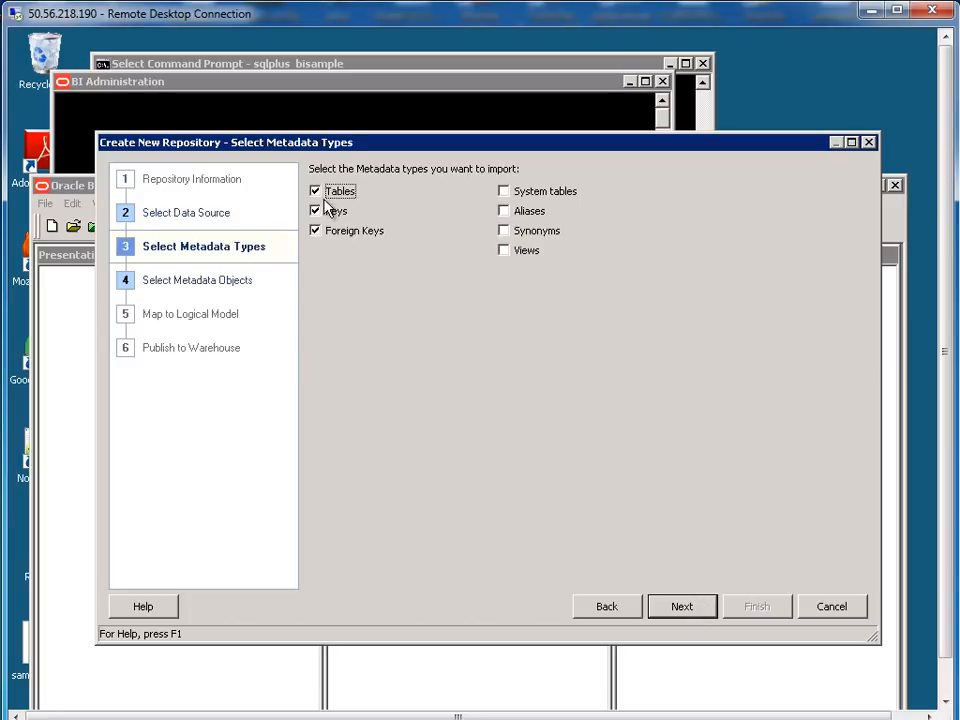
# Expand the BISAMPLE schema and select SAMP_CUSTOMERS_D and SAMP_OFFICES_D for import
pyautogui.click(699, 608)
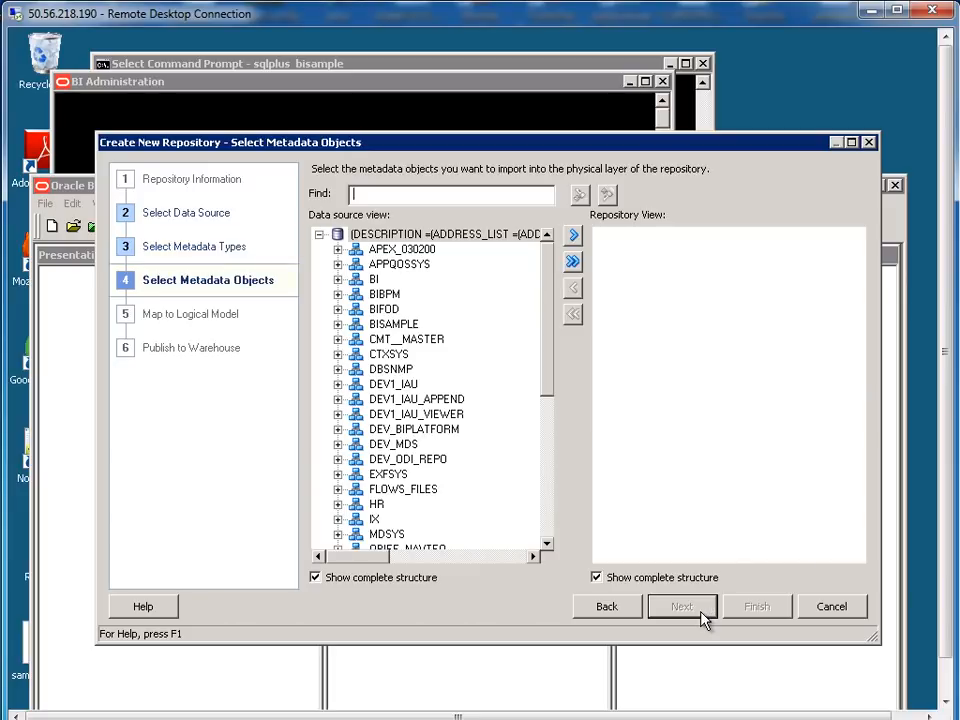
pyautogui.click(338, 325)
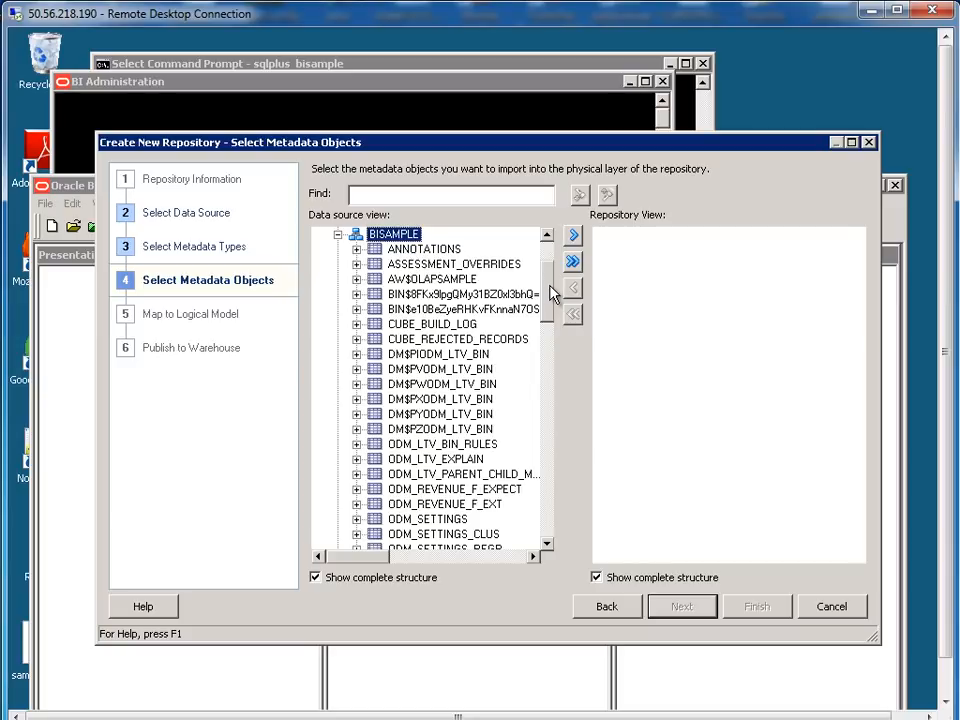
pyautogui.moveTo(549, 290); pyautogui.dragTo(549, 350)
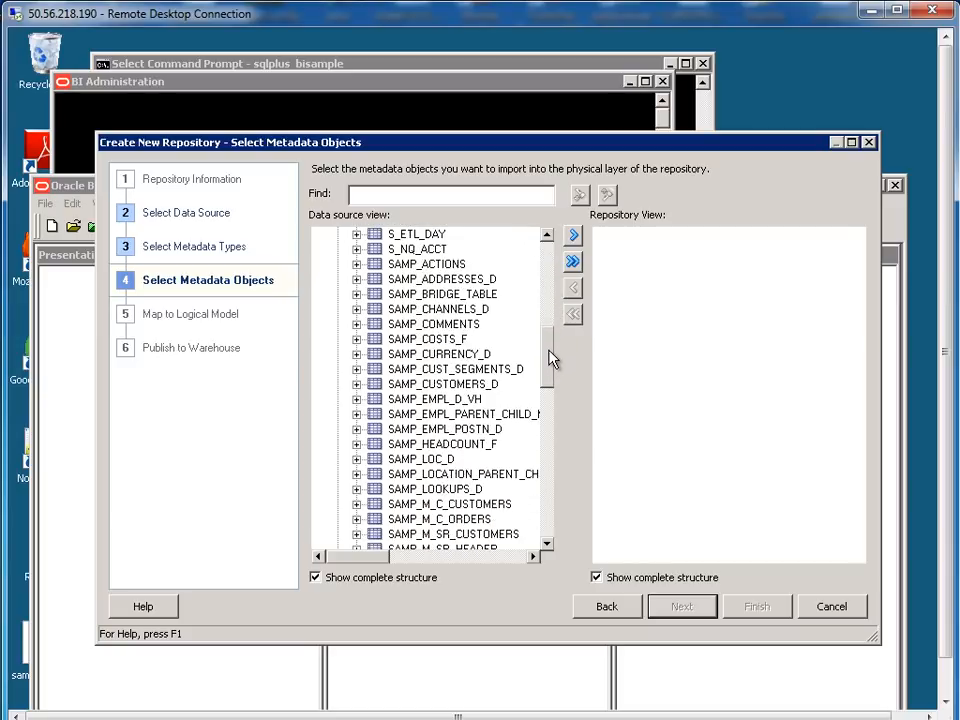
pyautogui.click(467, 386)
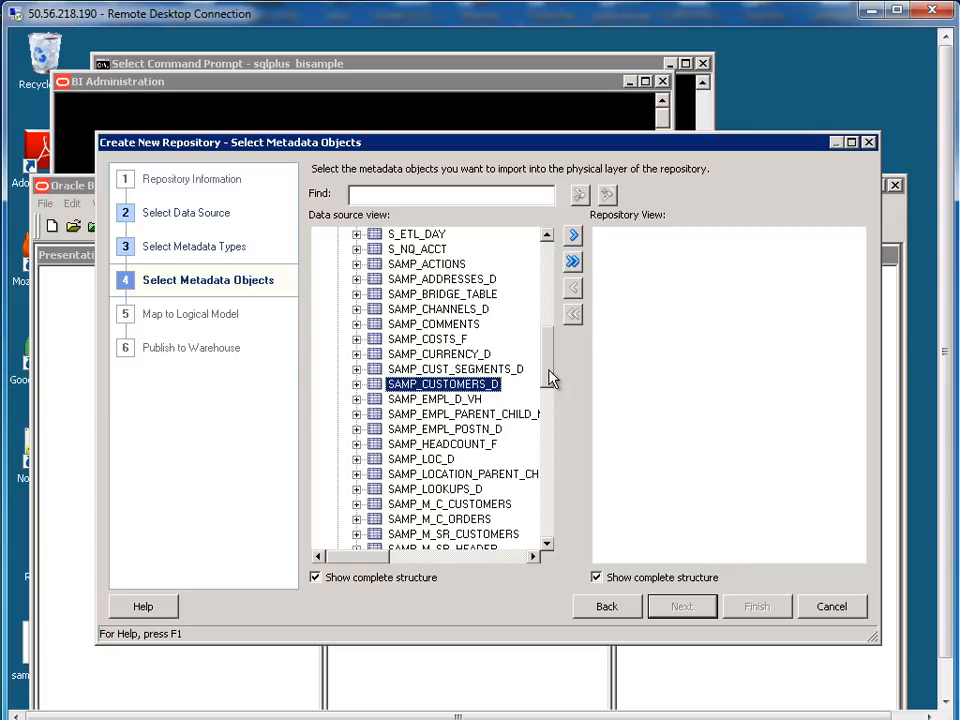
pyautogui.moveTo(553, 378); pyautogui.dragTo(548, 390)
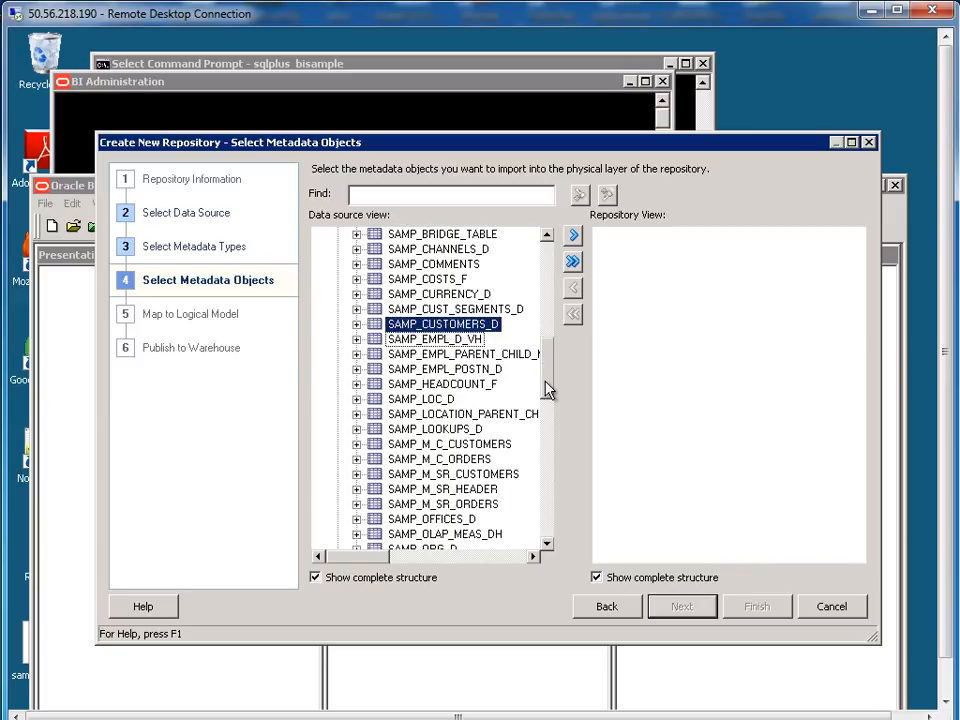
pyautogui.keyDown('ctrl'); pyautogui.click(452, 519); pyautogui.keyUp('ctrl')
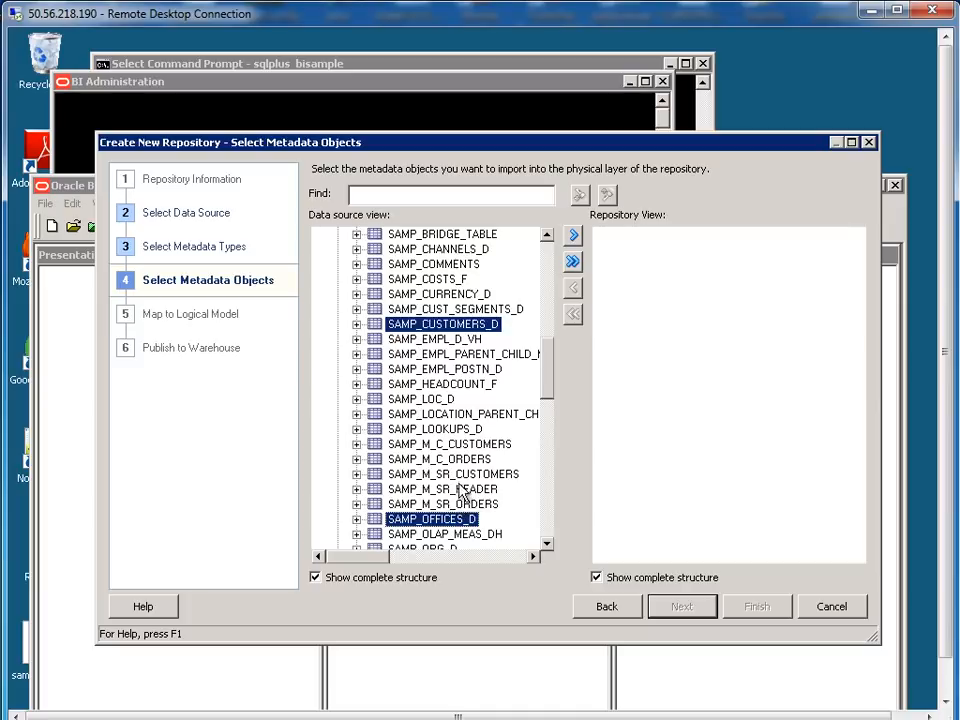
# Add SAMP_REVENUE_F, SAMP_PRODUCTS_D and SAMP_EMPL_D_VH, then import the five selected tables
pyautogui.scroll(-4, 551, 422)
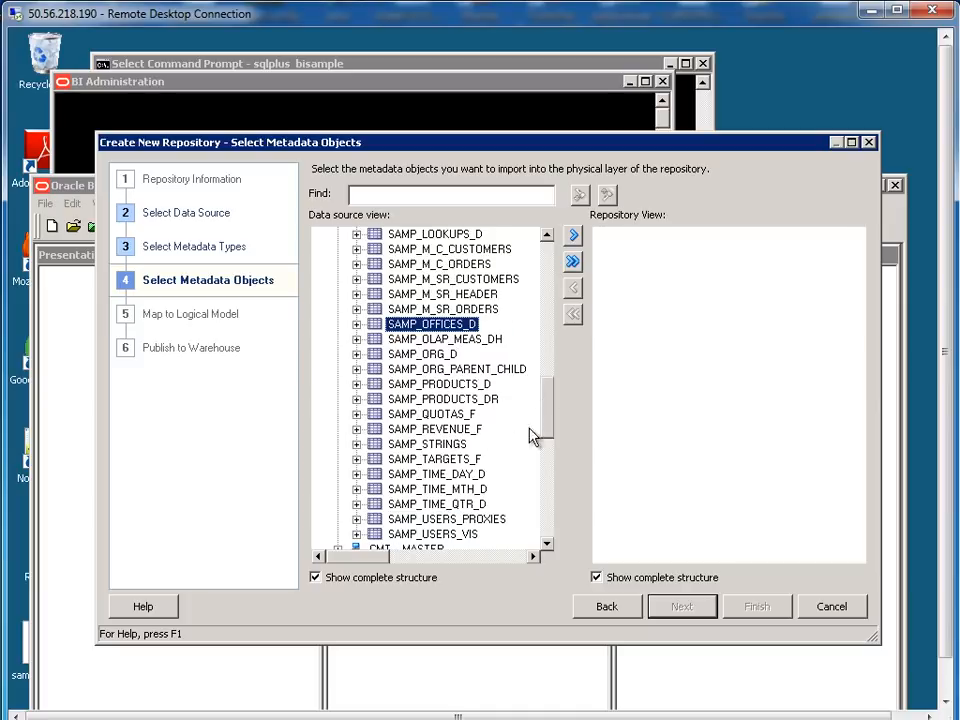
pyautogui.keyDown('ctrl'); pyautogui.click(440, 431); pyautogui.keyUp('ctrl')
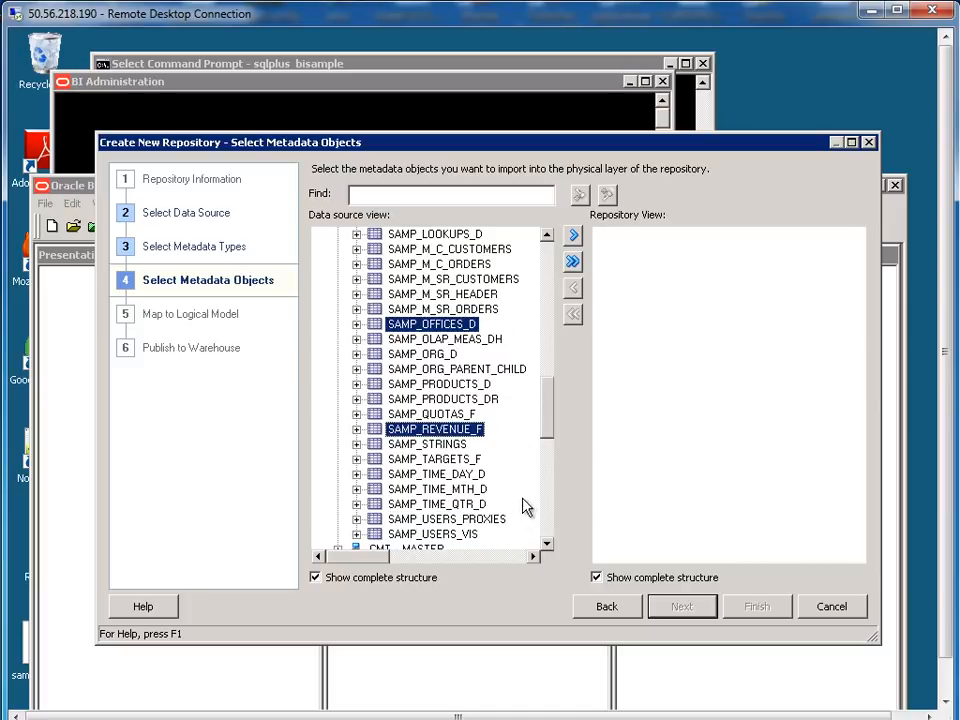
pyautogui.moveTo(545, 437)
pyautogui.mouseDown()
pyautogui.moveTo(544, 459)
pyautogui.moveTo(540, 426)
pyautogui.mouseUp()
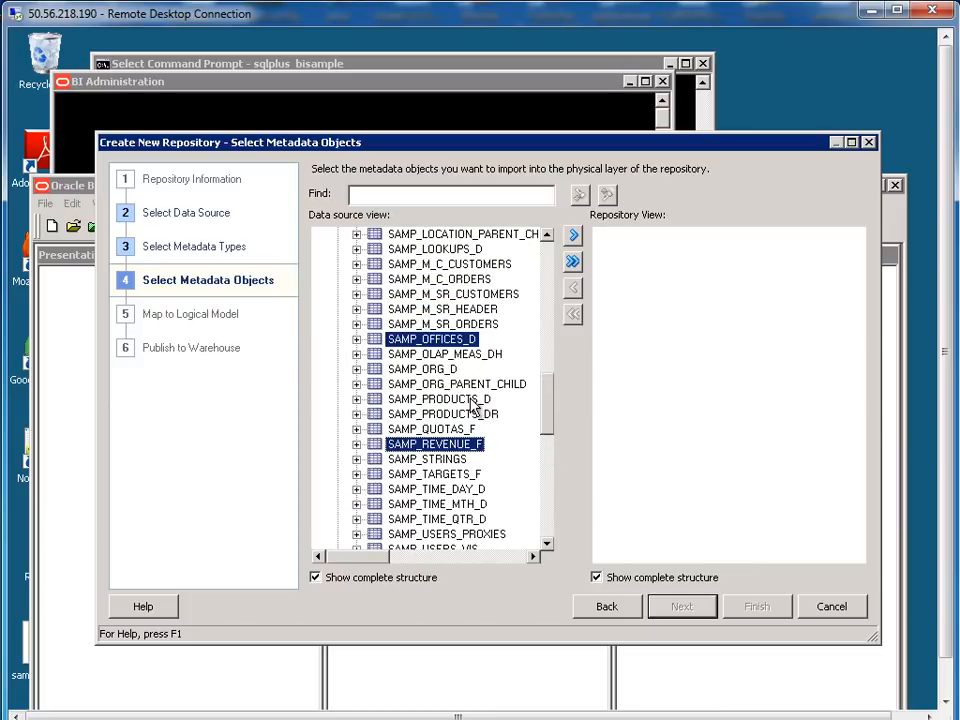
pyautogui.keyDown('ctrl'); pyautogui.click(471, 399); pyautogui.keyUp('ctrl')
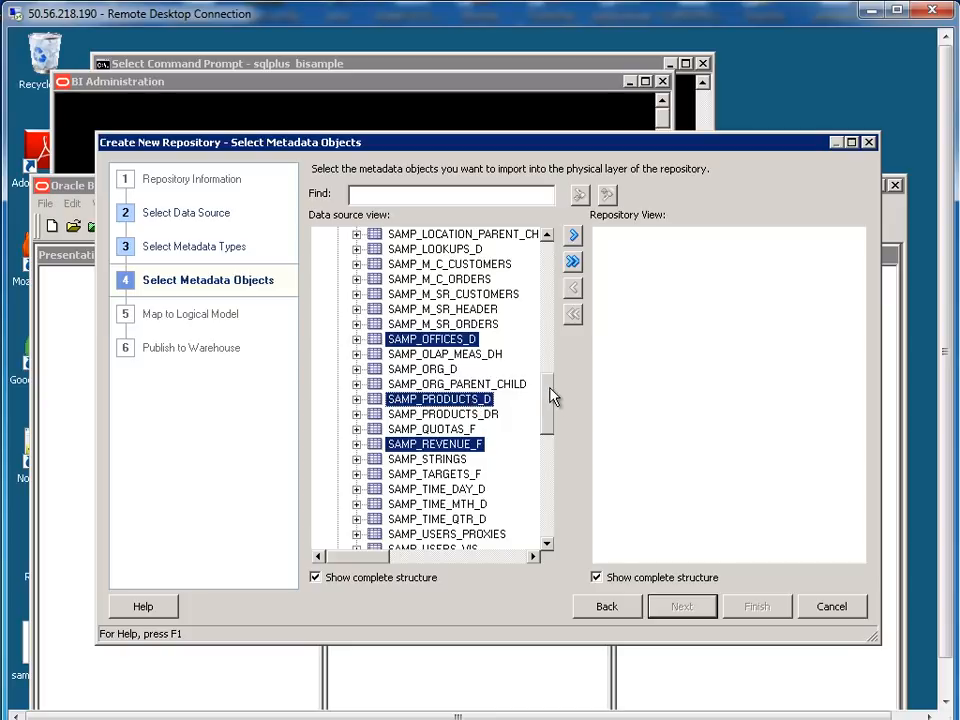
pyautogui.moveTo(553, 397); pyautogui.dragTo(549, 370)
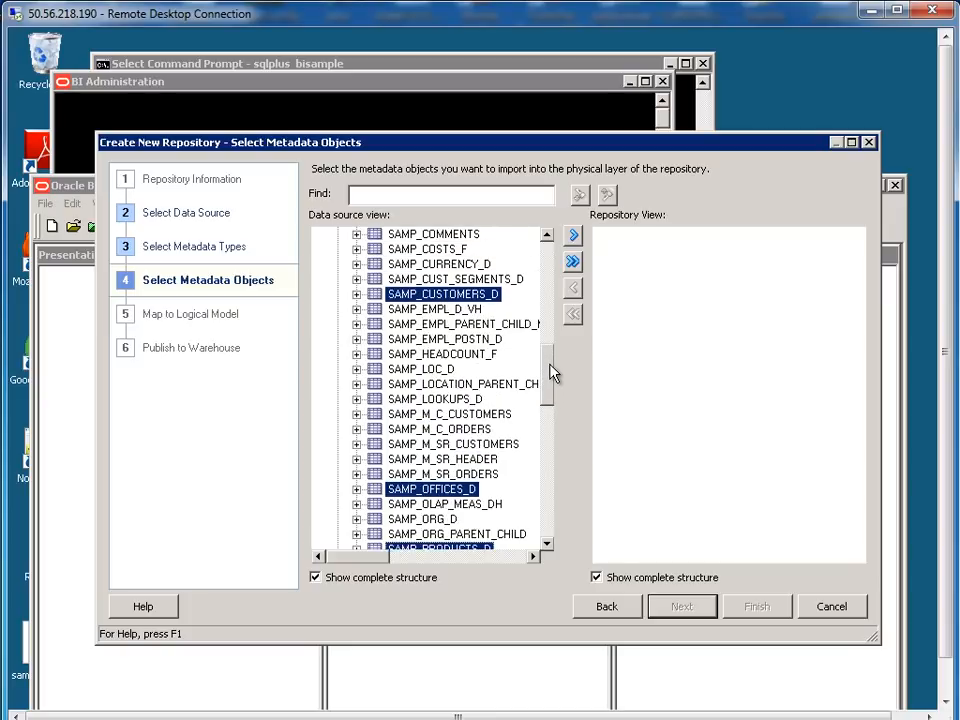
pyautogui.keyDown('ctrl'); pyautogui.click(470, 311); pyautogui.keyUp('ctrl')
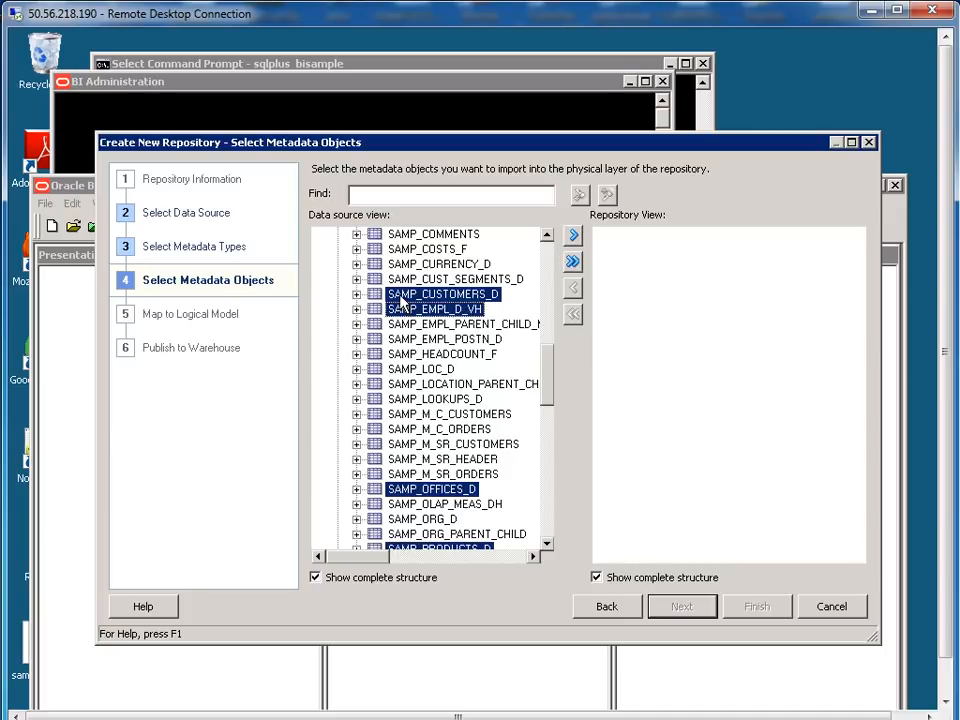
pyautogui.click(575, 238)
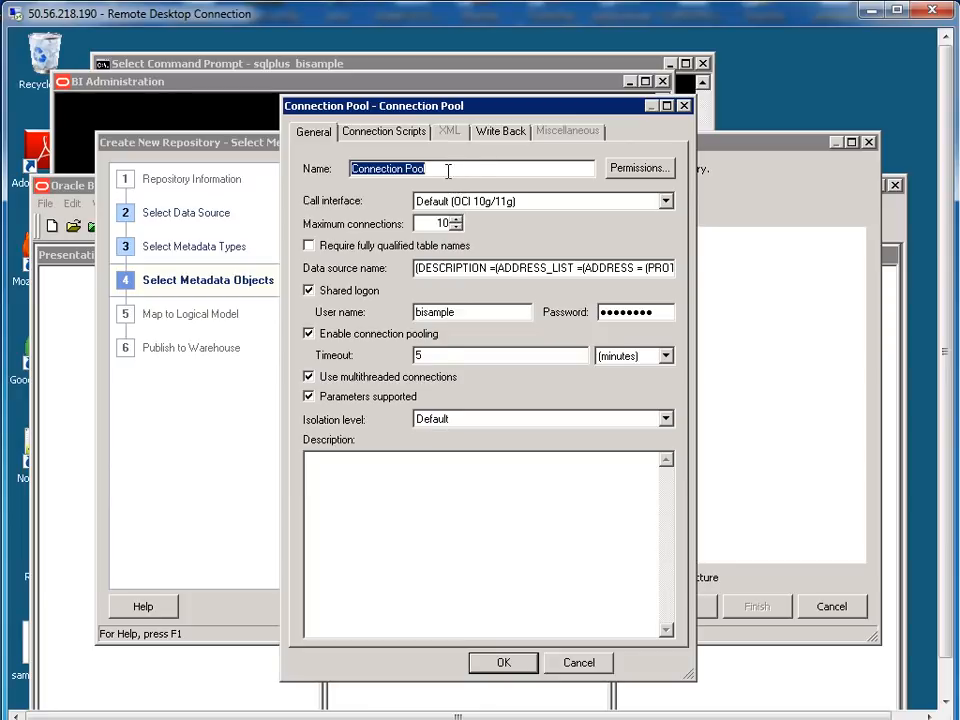
# Rename the default connection pool to BISAMPConn and confirm it
pyautogui.click(488, 169)
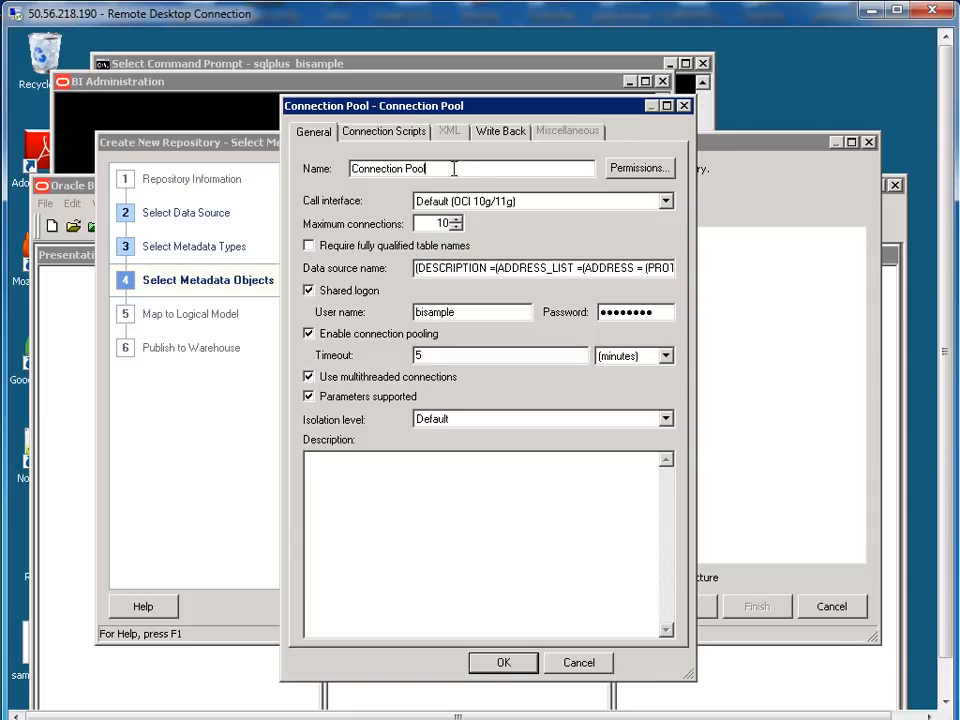
pyautogui.moveTo(454, 169); pyautogui.dragTo(337, 172)
pyautogui.write('BI')
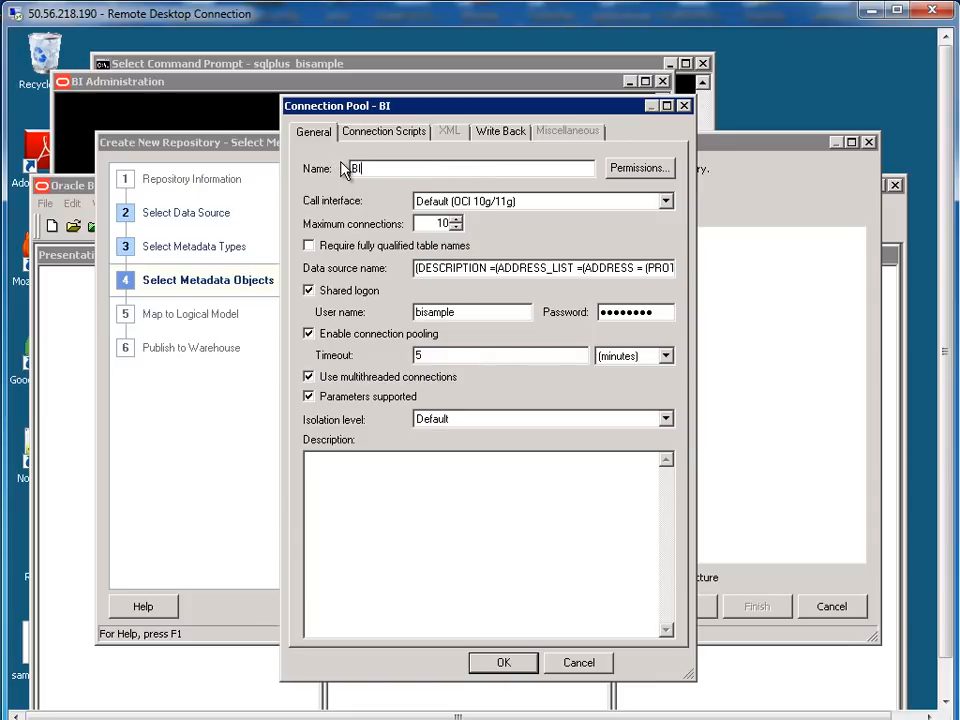
pyautogui.write('SAMPConn')
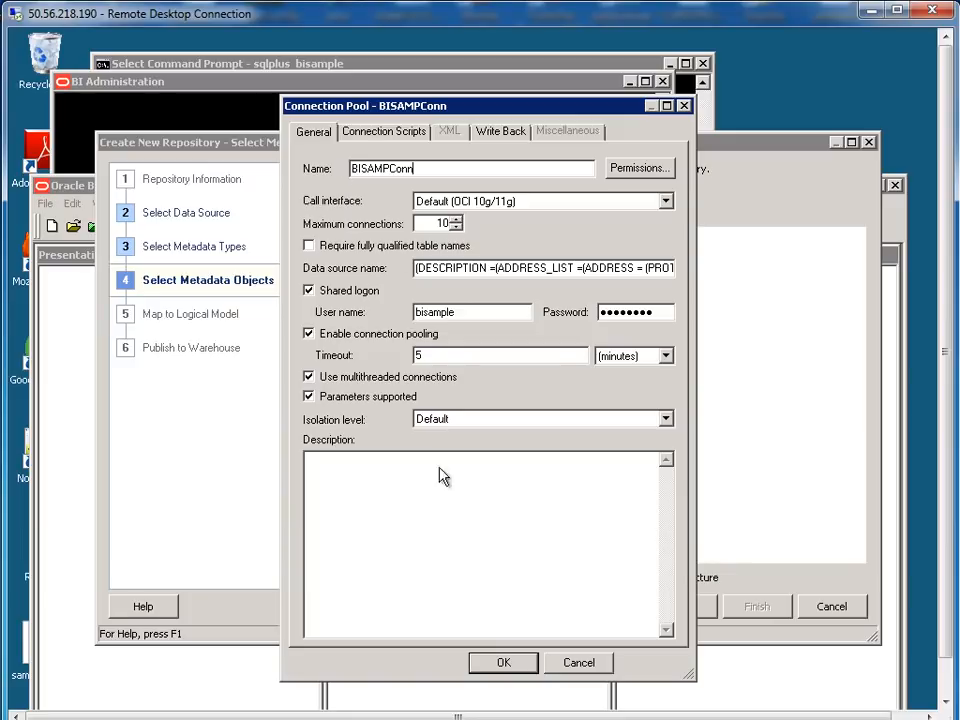
pyautogui.click(506, 667)
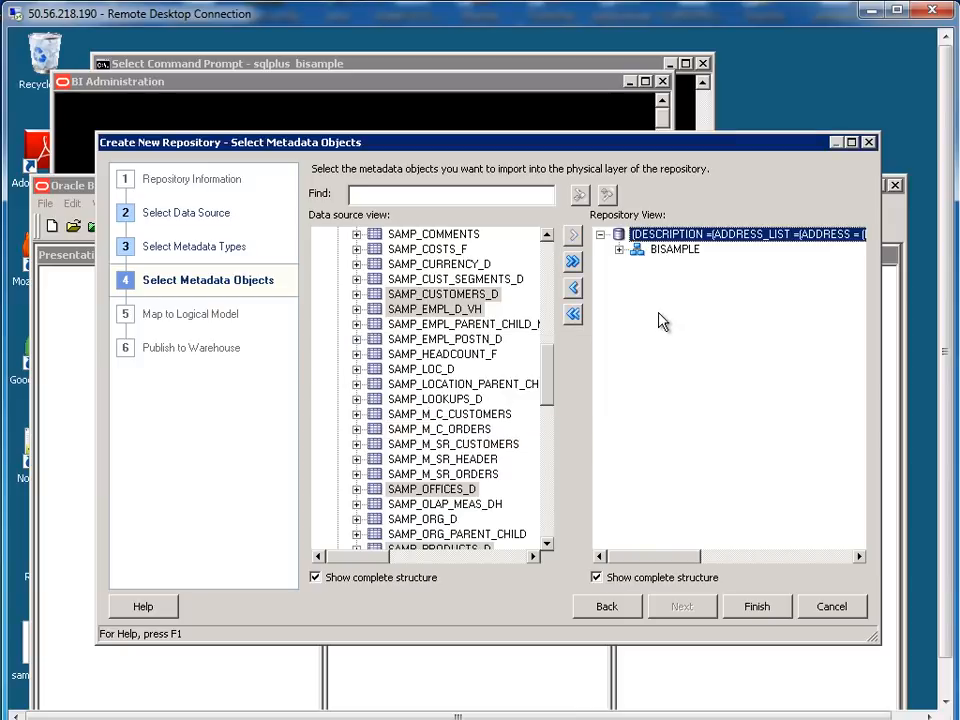
# Check the BISAMPLE tables and finish the wizard to create sample_repo.rpd
pyautogui.click(619, 249)
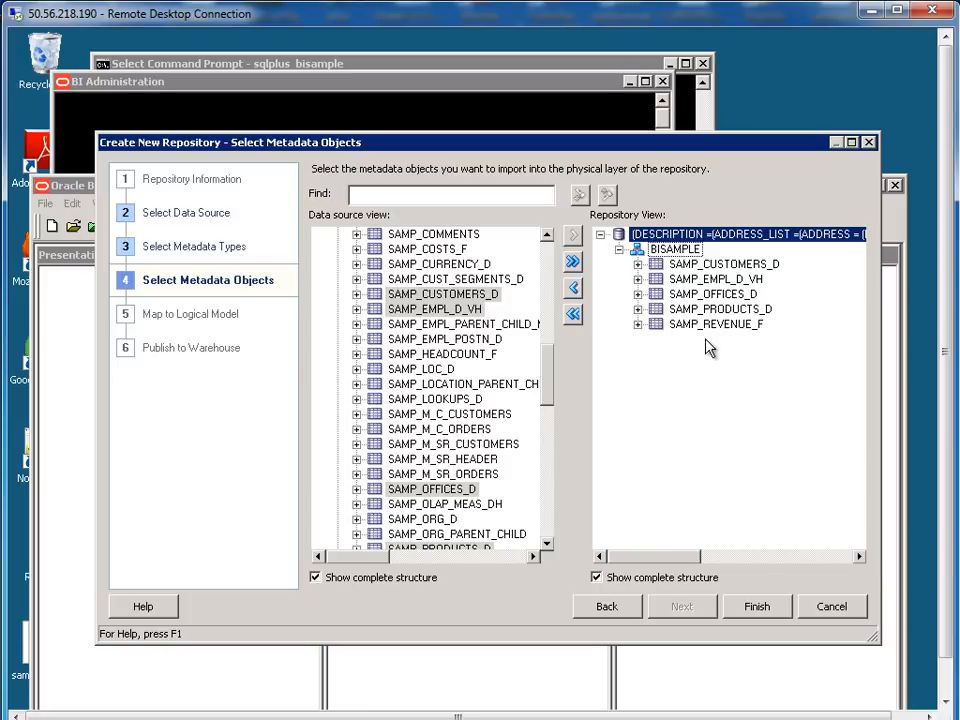
pyautogui.click(775, 612)
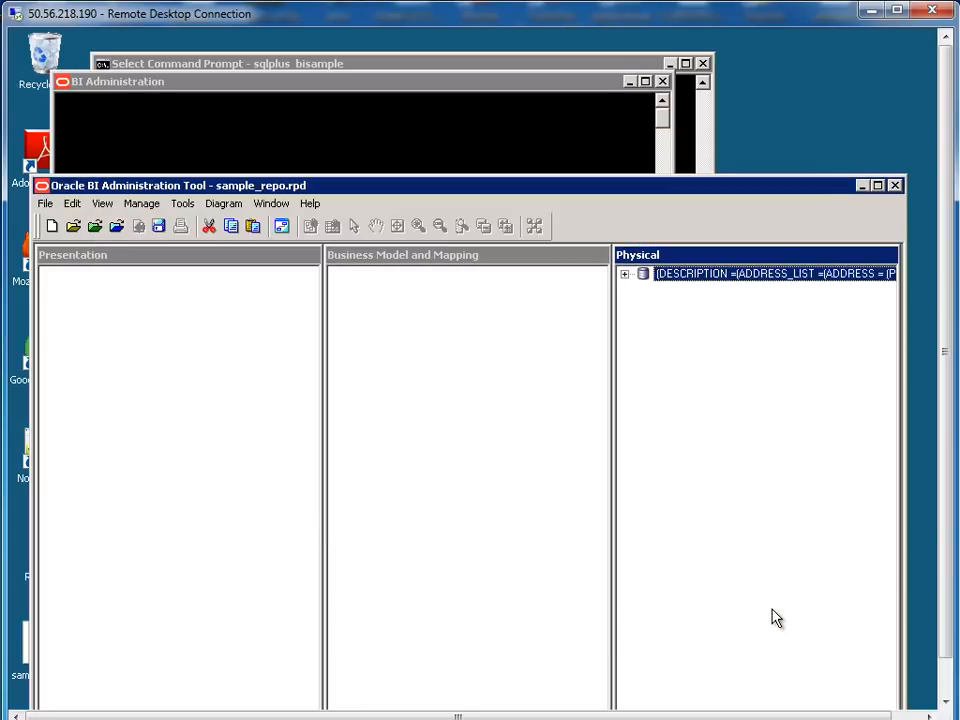
# Expand the database and BISAMPLE schema in the Physical pane and select SAMP_CUSTOMERS_D
pyautogui.click(624, 275)
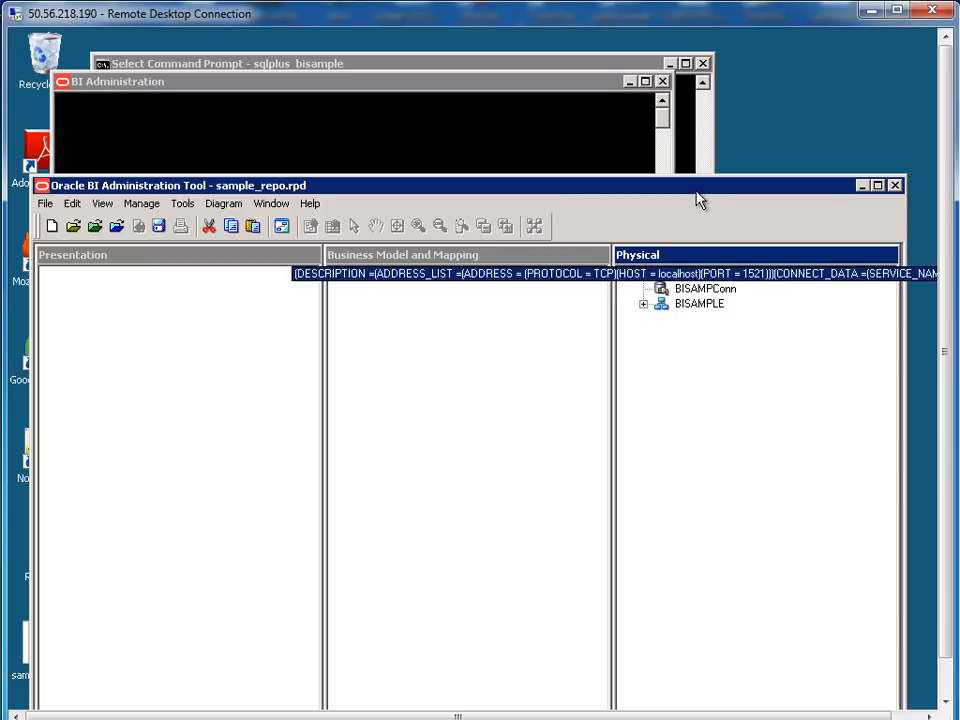
pyautogui.moveTo(701, 190); pyautogui.dragTo(699, 142)
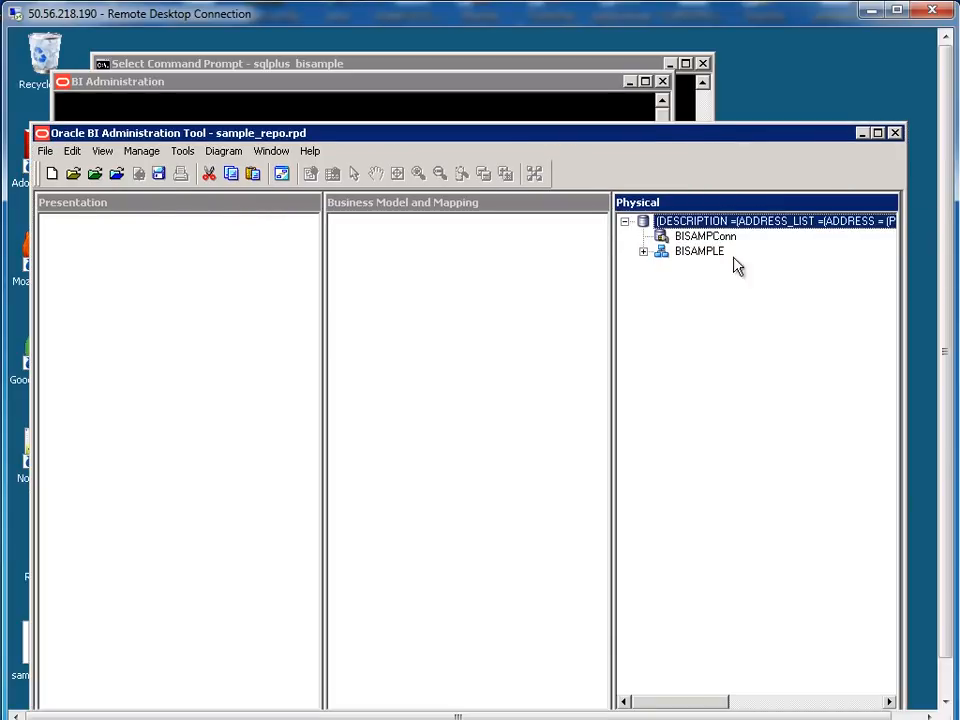
pyautogui.click(643, 252)
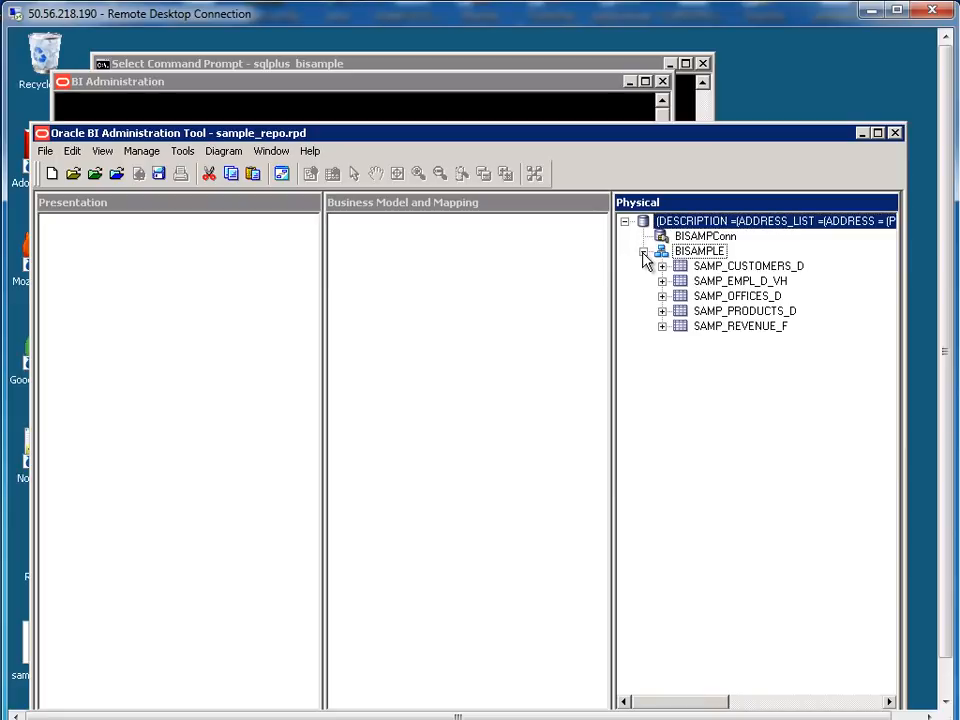
pyautogui.click(708, 268)
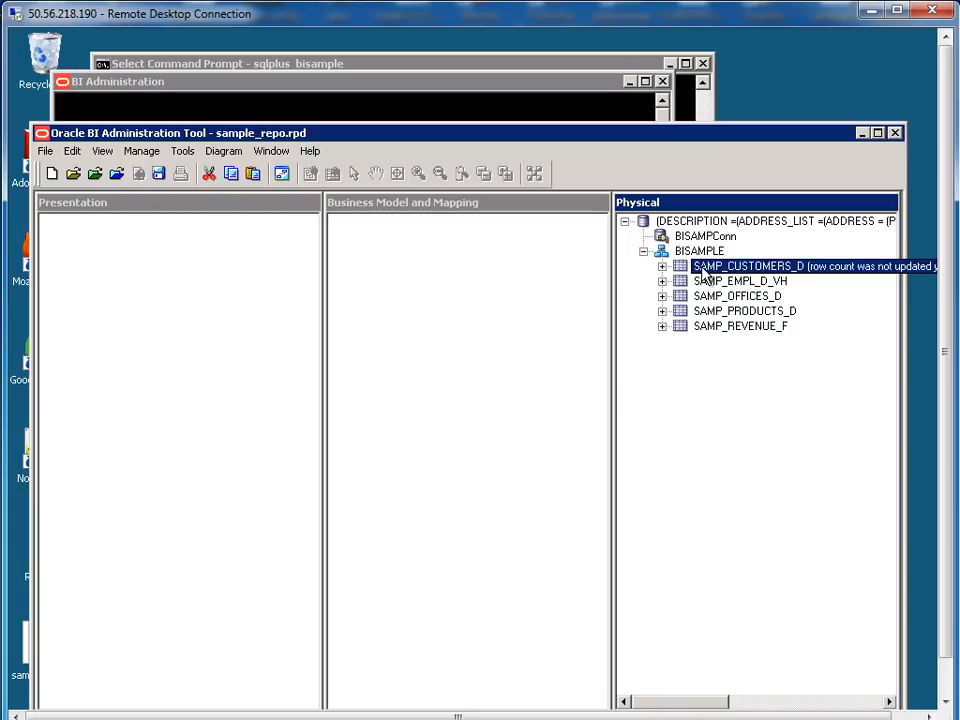
# Create alias D01_CUSTOMERS of SAMP_CUSTOMERS_D and collapse its column list
pyautogui.rightClick(705, 274)
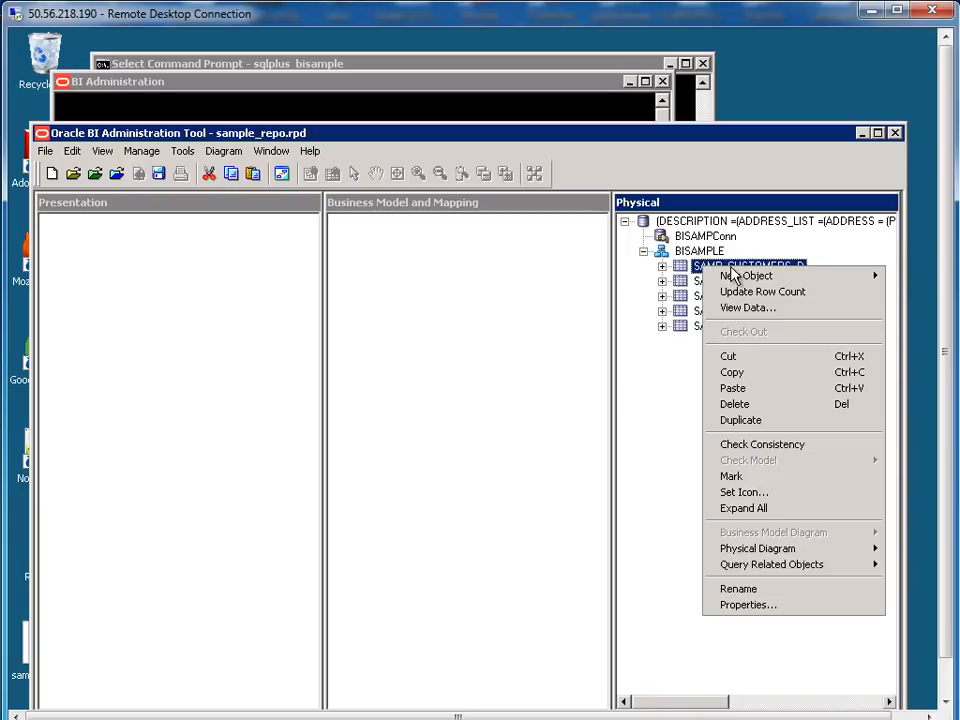
pyautogui.moveTo(732, 278)
pyautogui.click(639, 277)
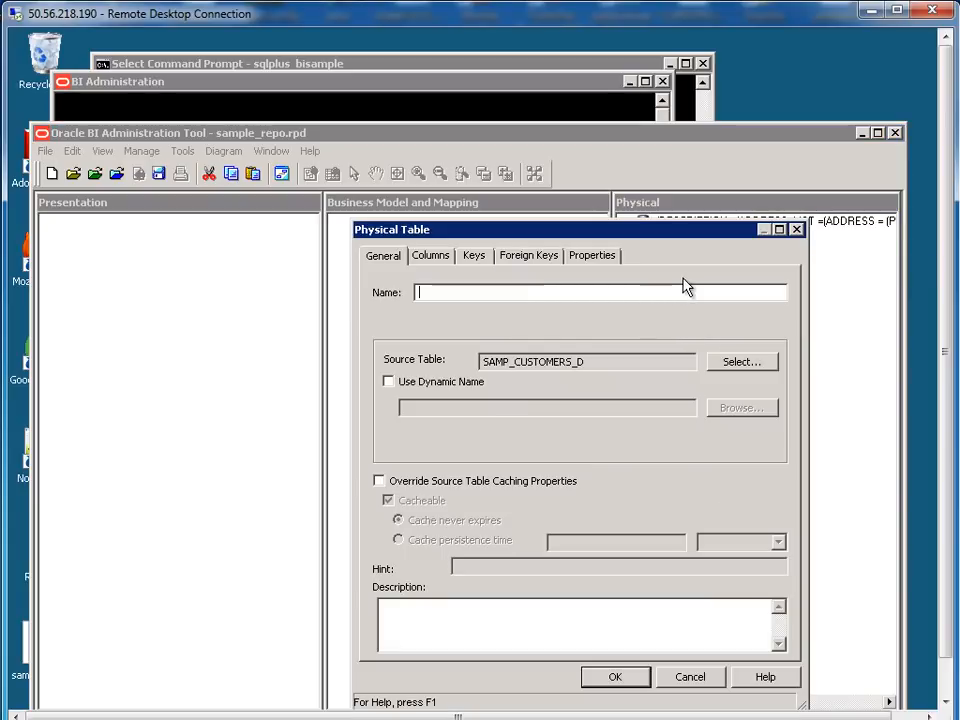
pyautogui.write('D01_')
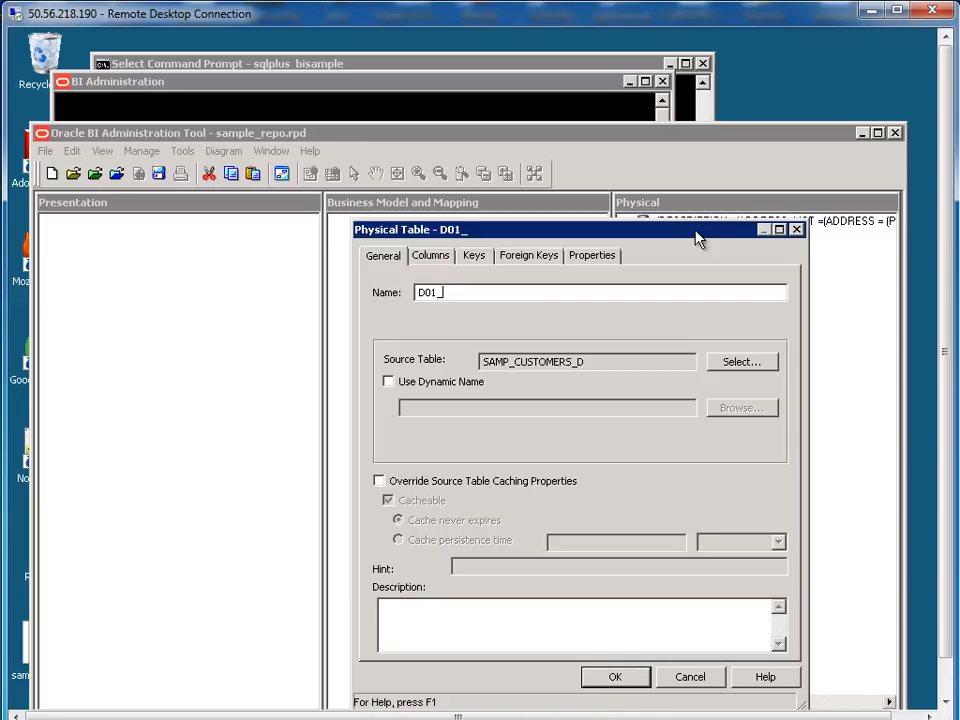
pyautogui.moveTo(697, 238); pyautogui.dragTo(734, 311)
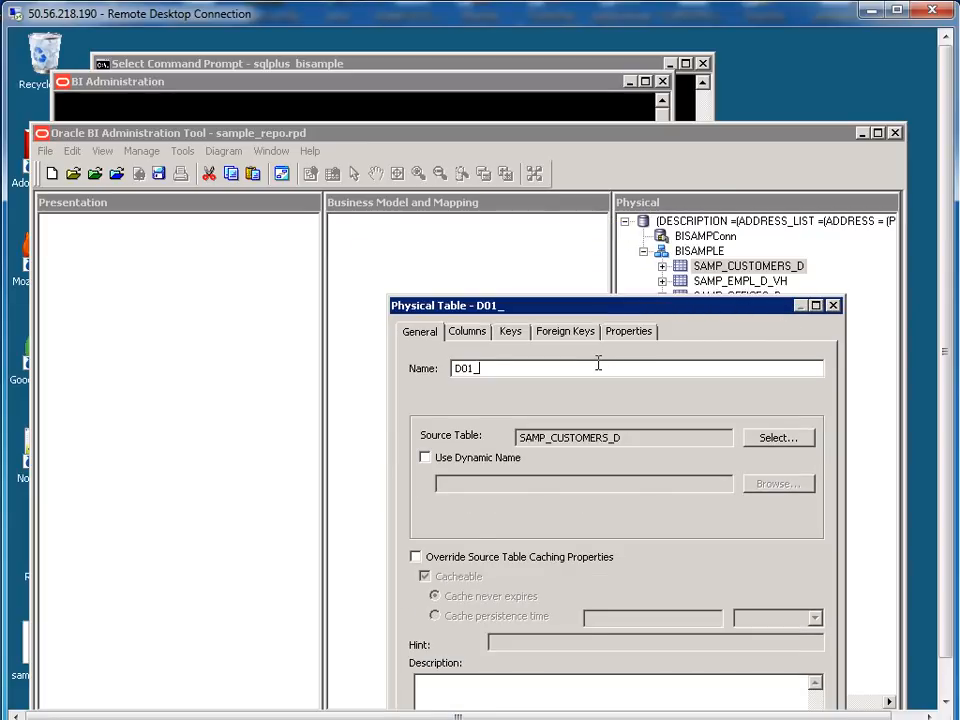
pyautogui.write('CUSTOMERS')
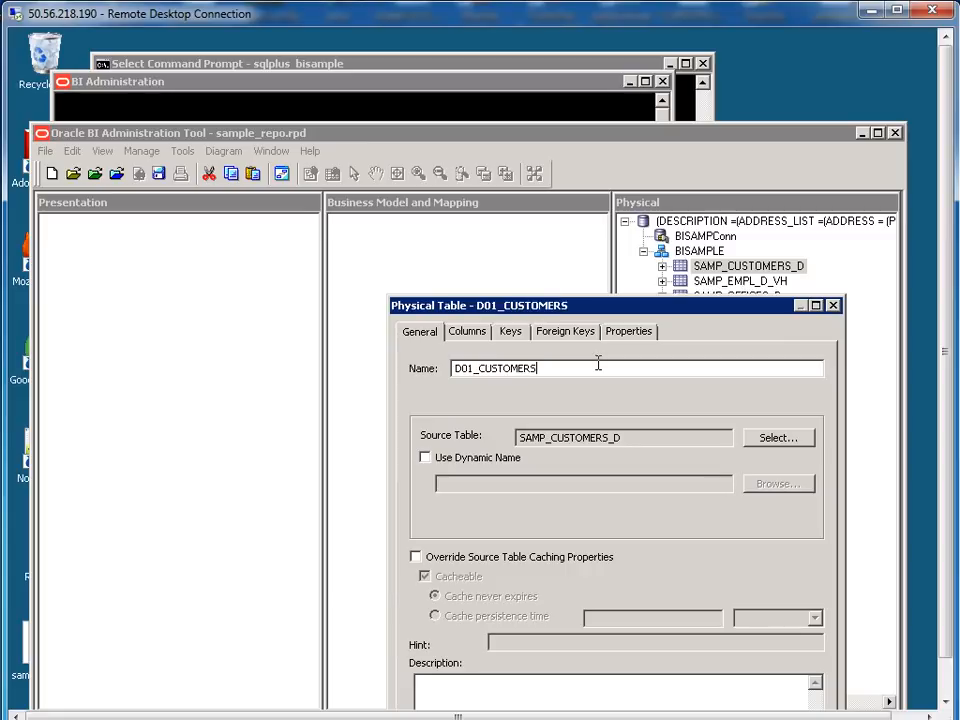
pyautogui.moveTo(603, 316); pyautogui.dragTo(576, 223)
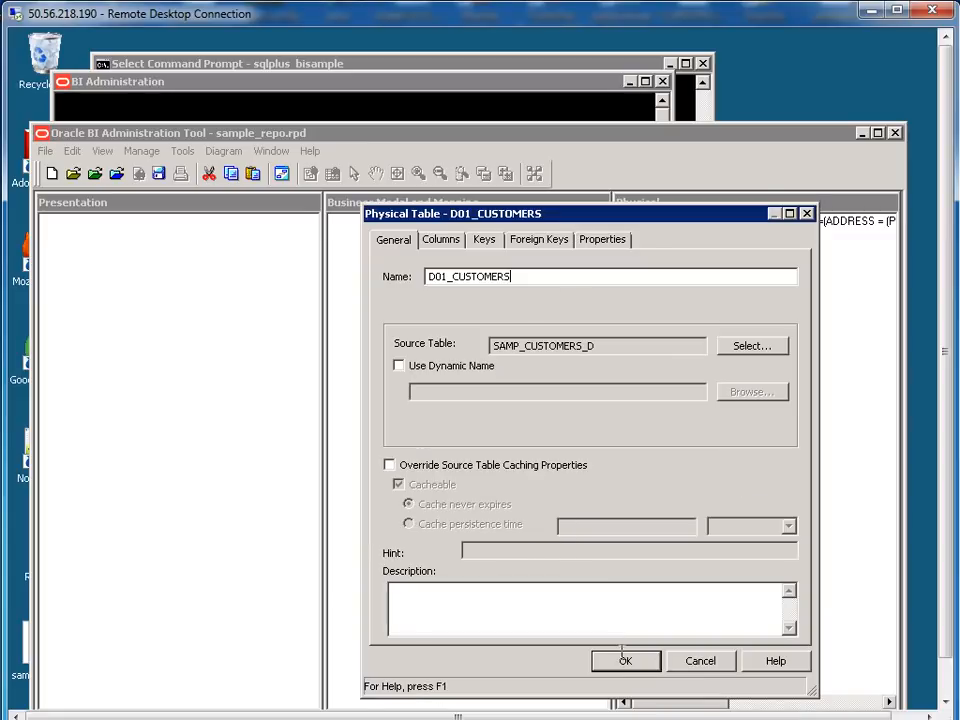
pyautogui.click(624, 662)
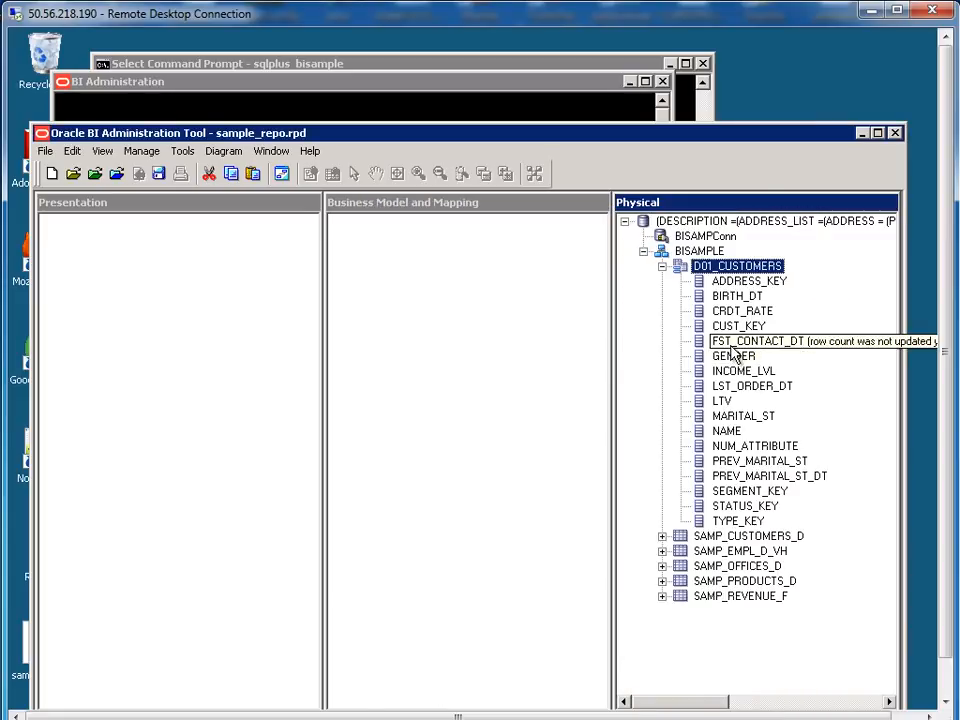
pyautogui.click(662, 267)
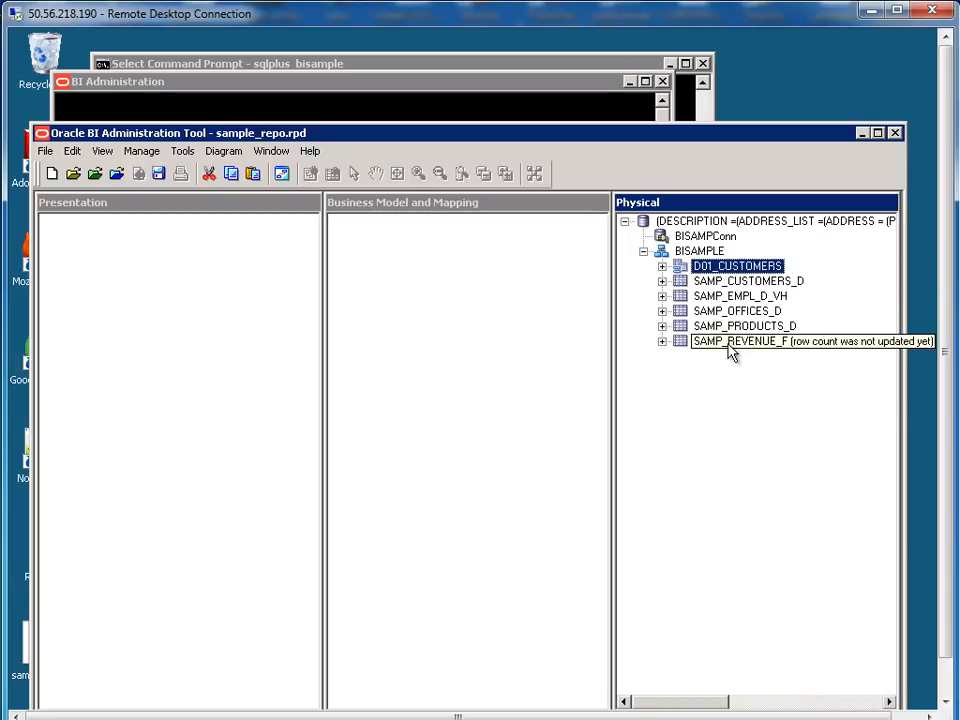
# Create alias D02_EMPLOYEES of SAMP_EMPL_D_VH and collapse its column list
pyautogui.rightClick(731, 299)
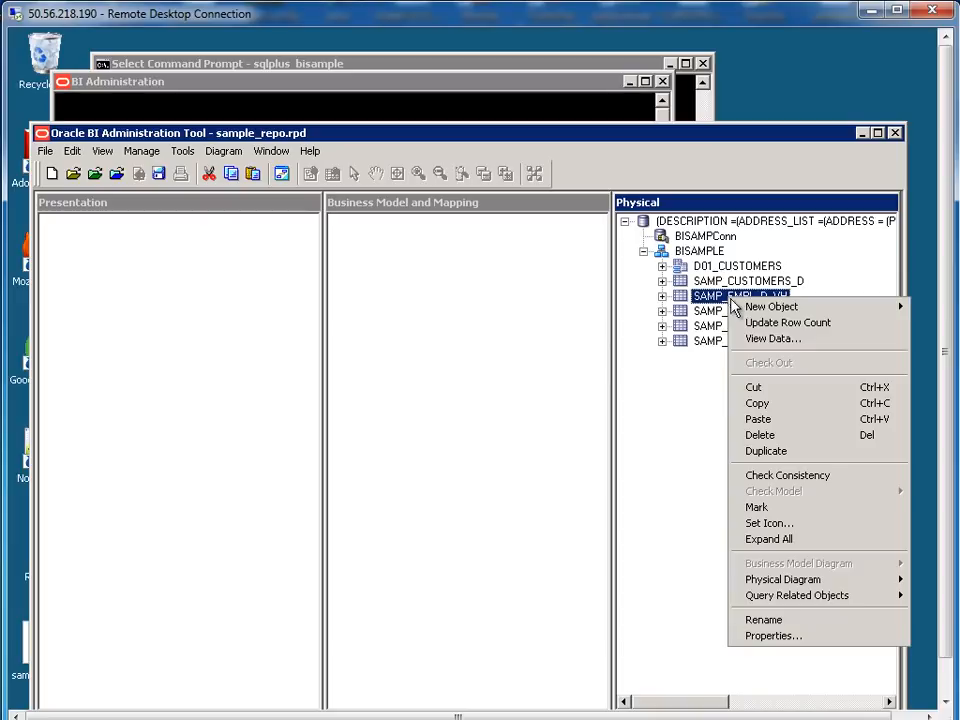
pyautogui.moveTo(758, 307)
pyautogui.click(639, 310)
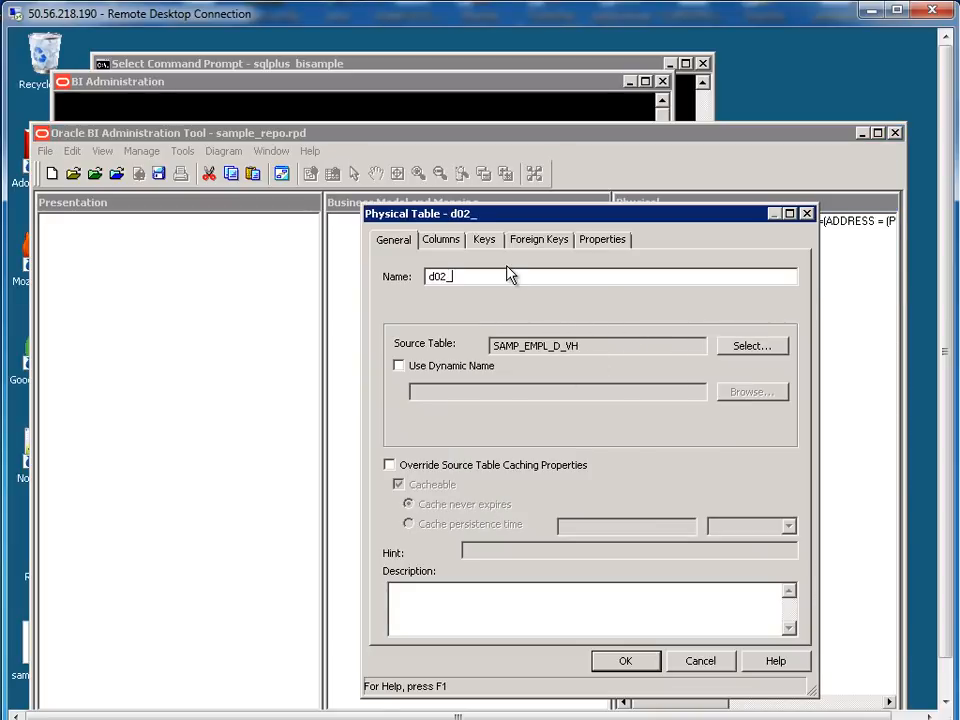
pyautogui.write('d02_')
pyautogui.press('BackSpace')
pyautogui.press('BackSpace')
pyautogui.press('BackSpace')
pyautogui.press('BackSpace')
pyautogui.write('D02_EMPLOYEES')
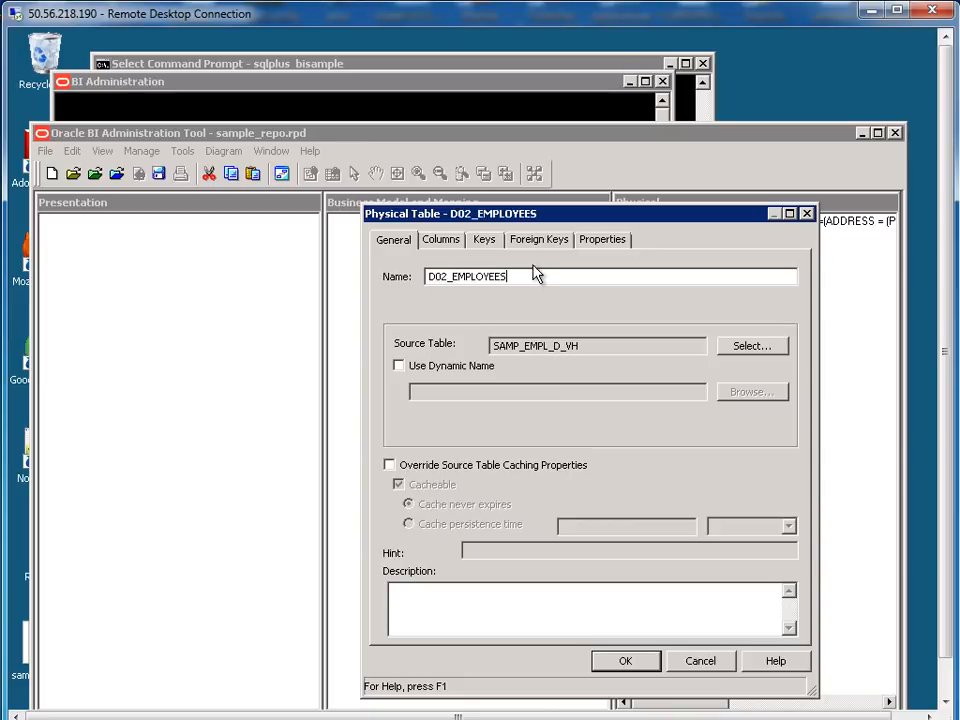
pyautogui.click(640, 662)
pyautogui.click(662, 282)
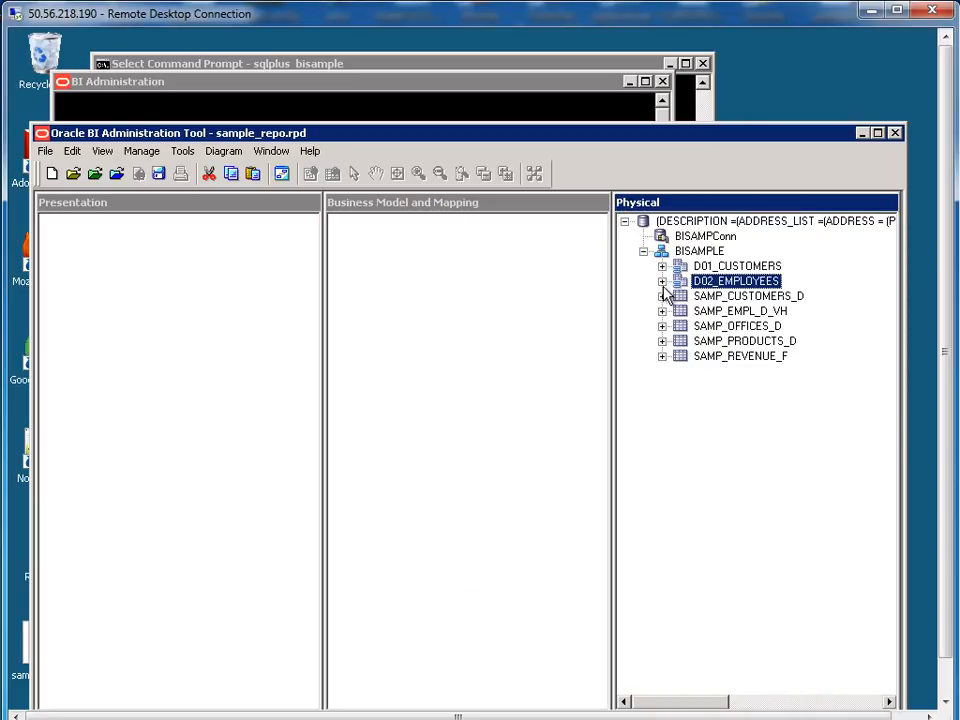
# Create alias D03_OFFICES of SAMP_OFFICES_D and collapse its column list
pyautogui.rightClick(740, 326)
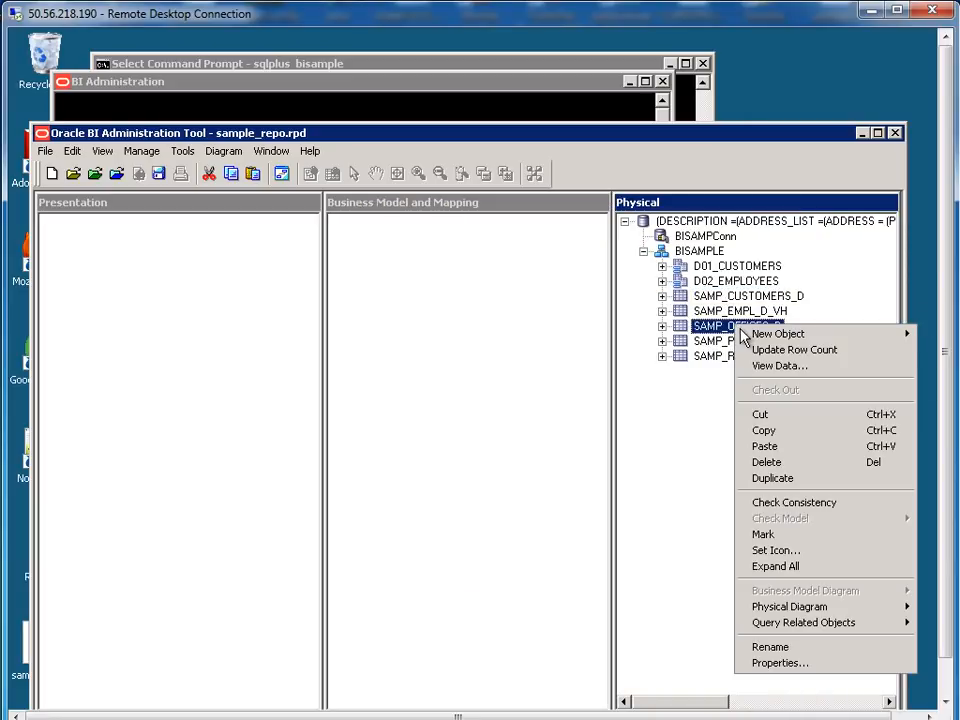
pyautogui.moveTo(760, 334)
pyautogui.click(645, 336)
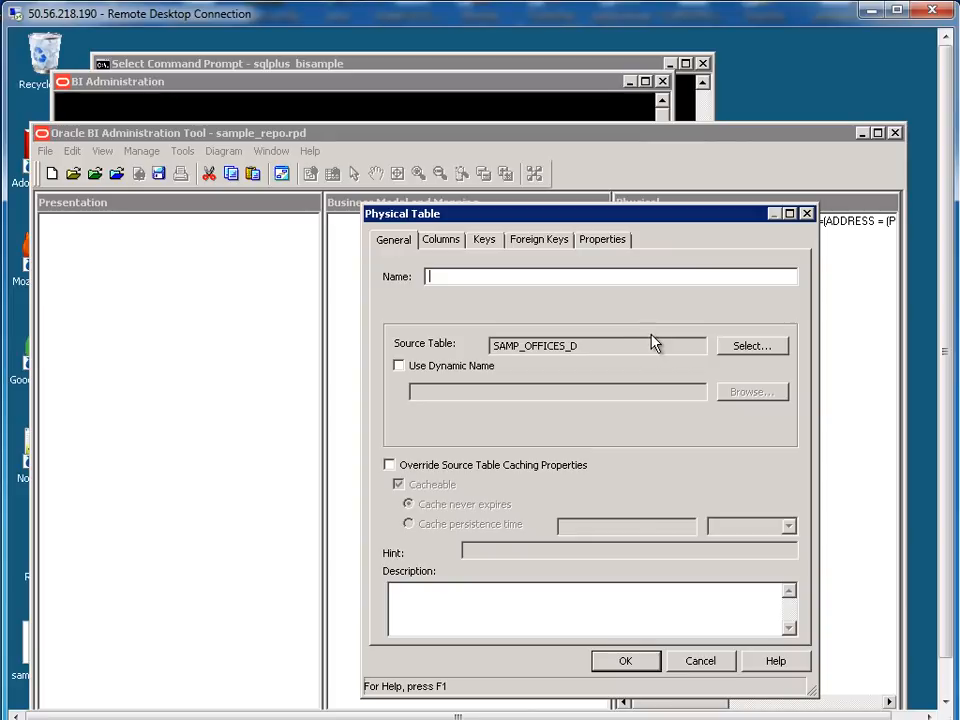
pyautogui.write('D03_OFFICES')
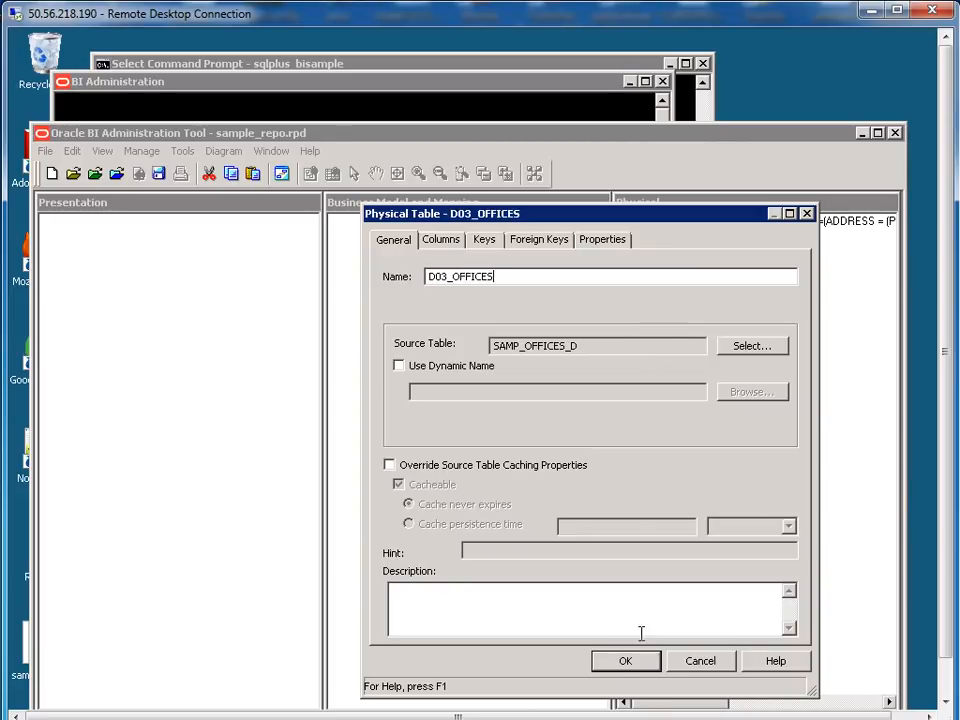
pyautogui.click(622, 660)
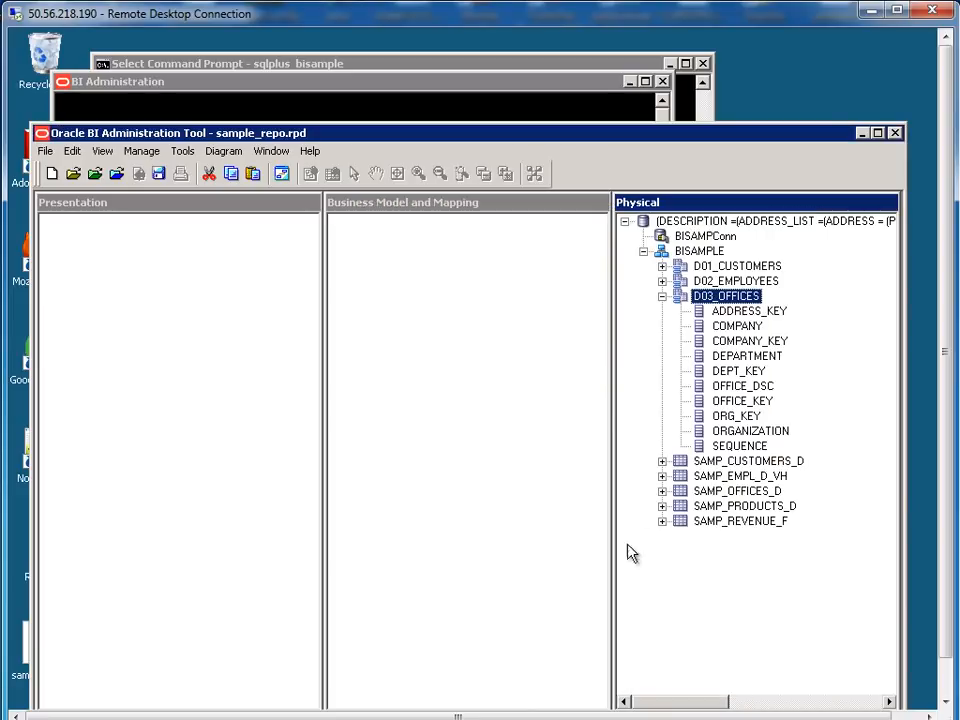
pyautogui.click(661, 297)
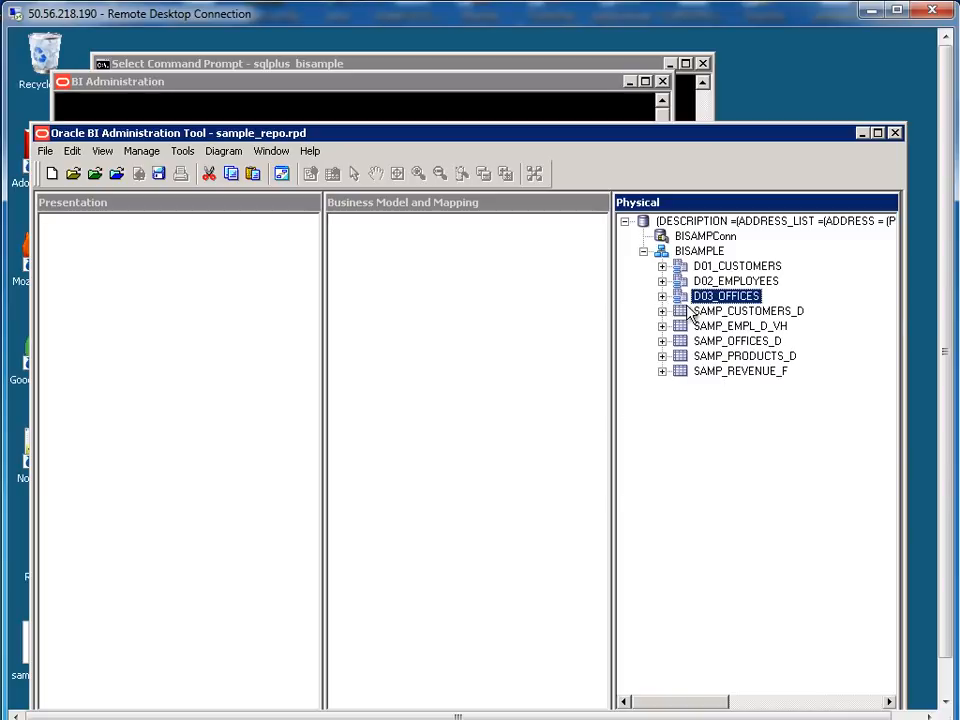
# Create alias D04_PRODUCTS of SAMP_PRODUCTS_D and collapse its column list
pyautogui.rightClick(745, 357)
pyautogui.moveTo(765, 366)
pyautogui.click(677, 370)
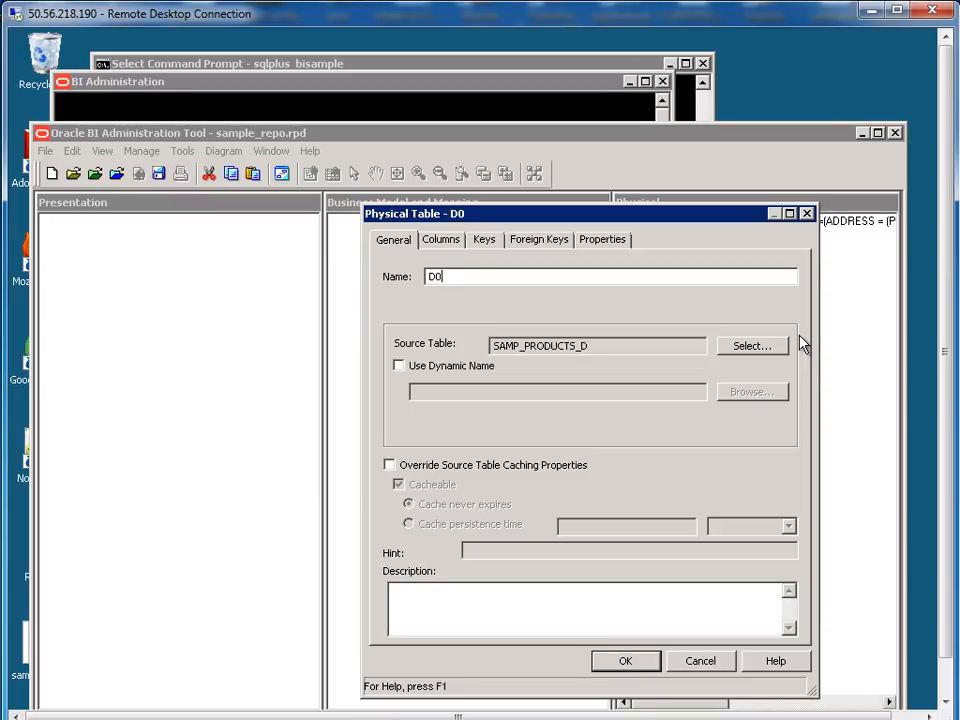
pyautogui.write('D04_PRODUCTS')
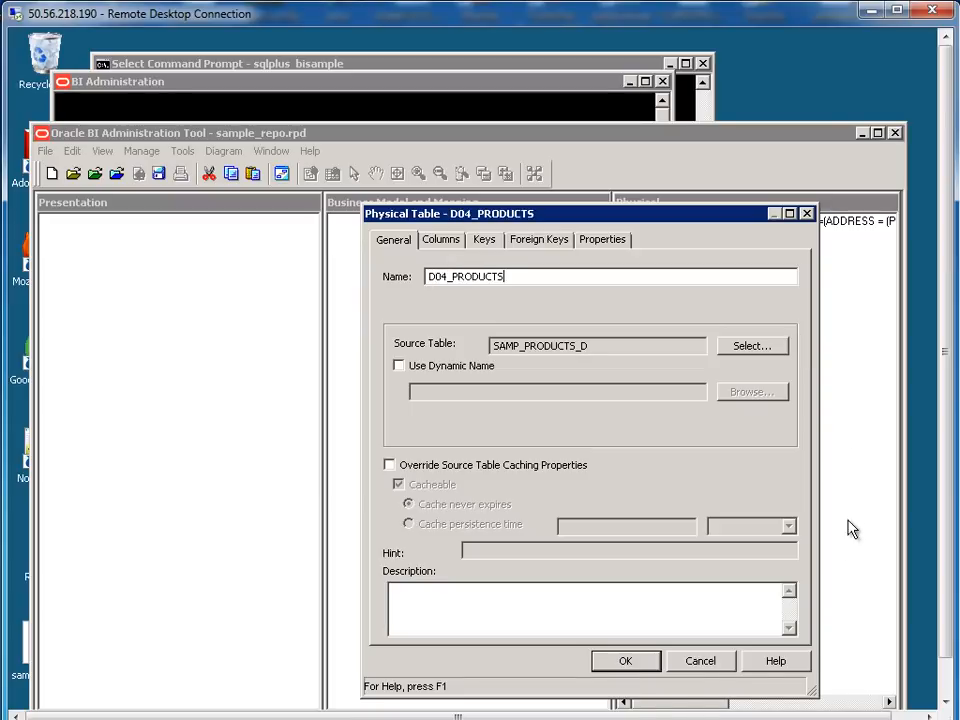
pyautogui.click(646, 662)
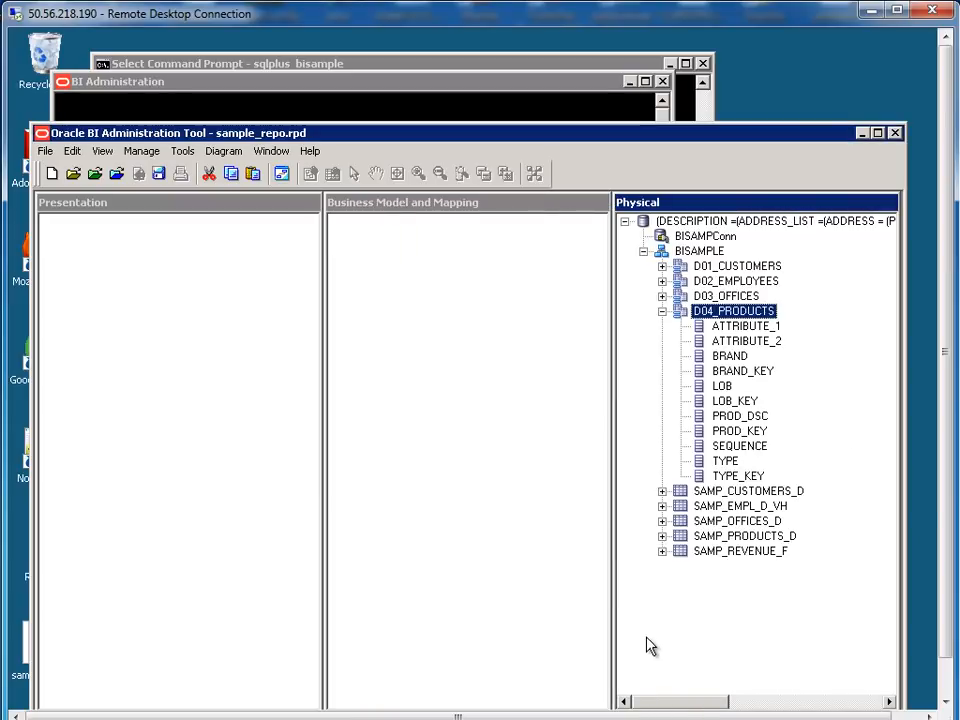
pyautogui.click(661, 311)
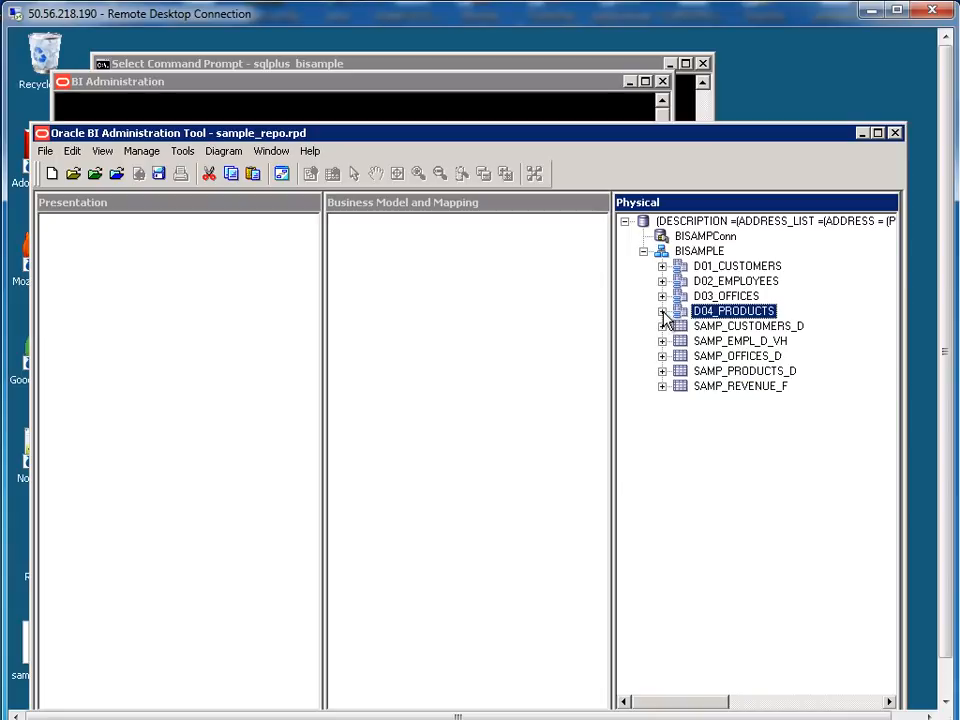
pyautogui.rightClick(733, 389)
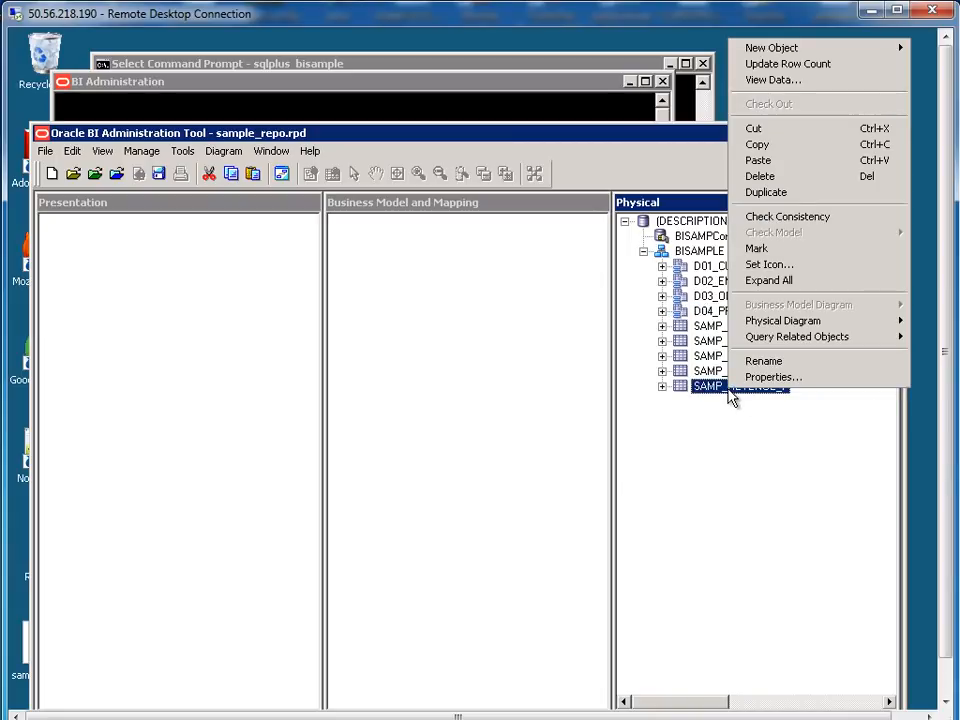
# Create alias F01_REVENUES of SAMP_REVENUE_F
pyautogui.moveTo(793, 47)
pyautogui.click(632, 50)
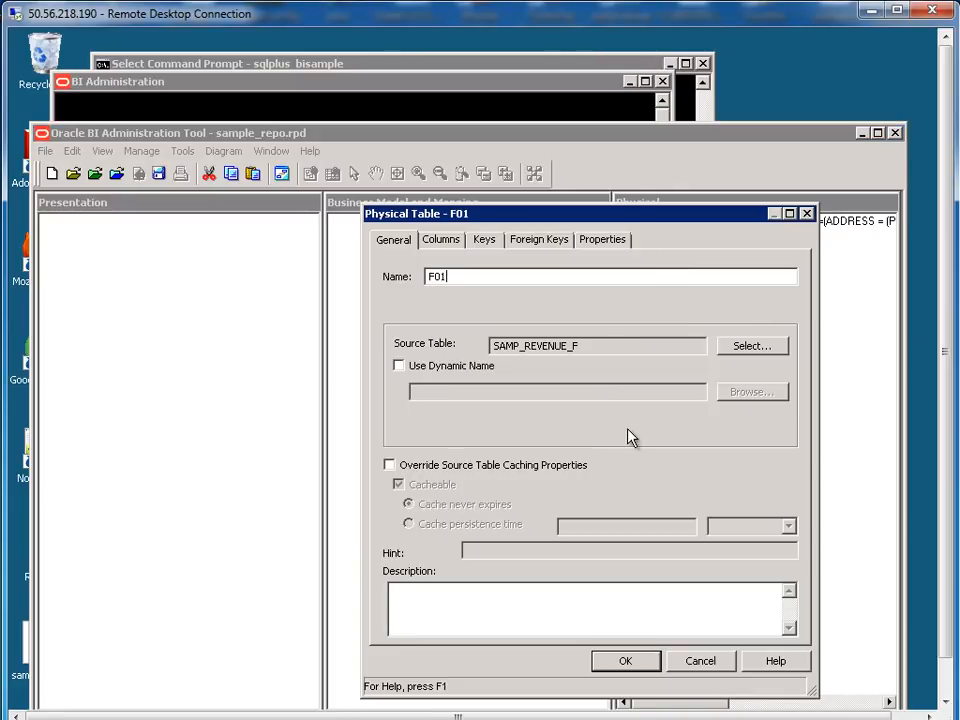
pyautogui.write('F01_REVENUES')
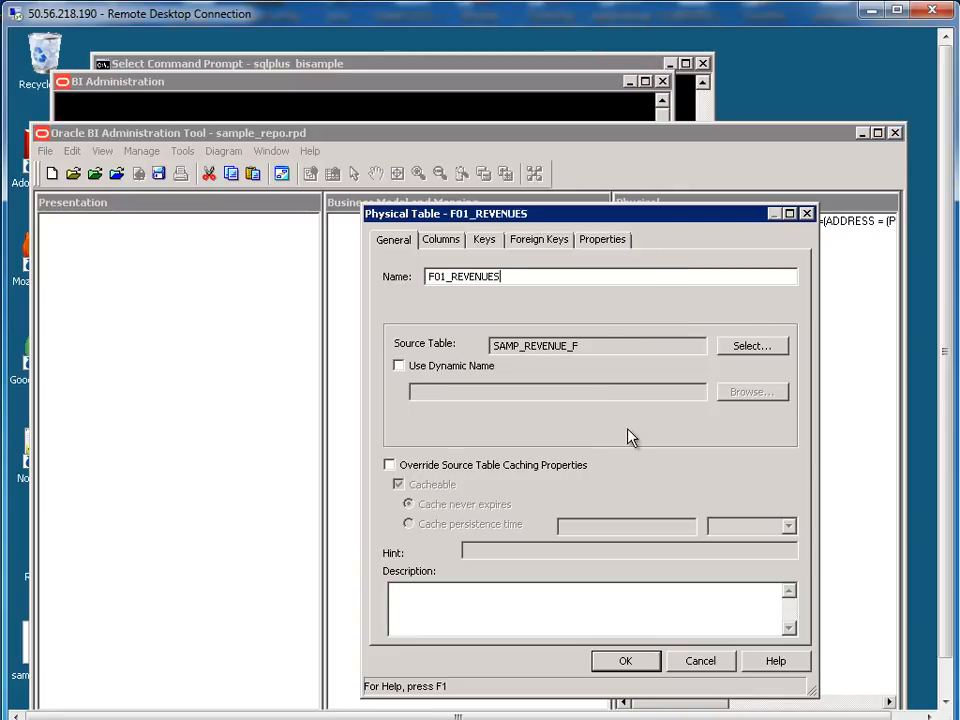
pyautogui.click(611, 659)
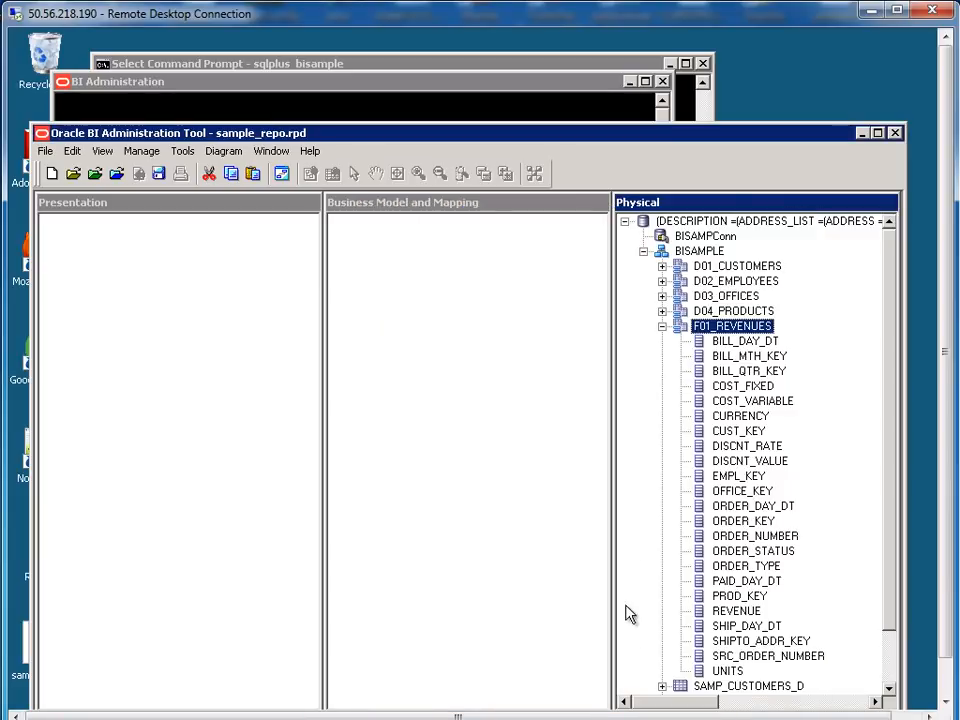
# Collapse F01_REVENUES and select the five aliases, D01_CUSTOMERS through F01_REVENUES
pyautogui.click(662, 326)
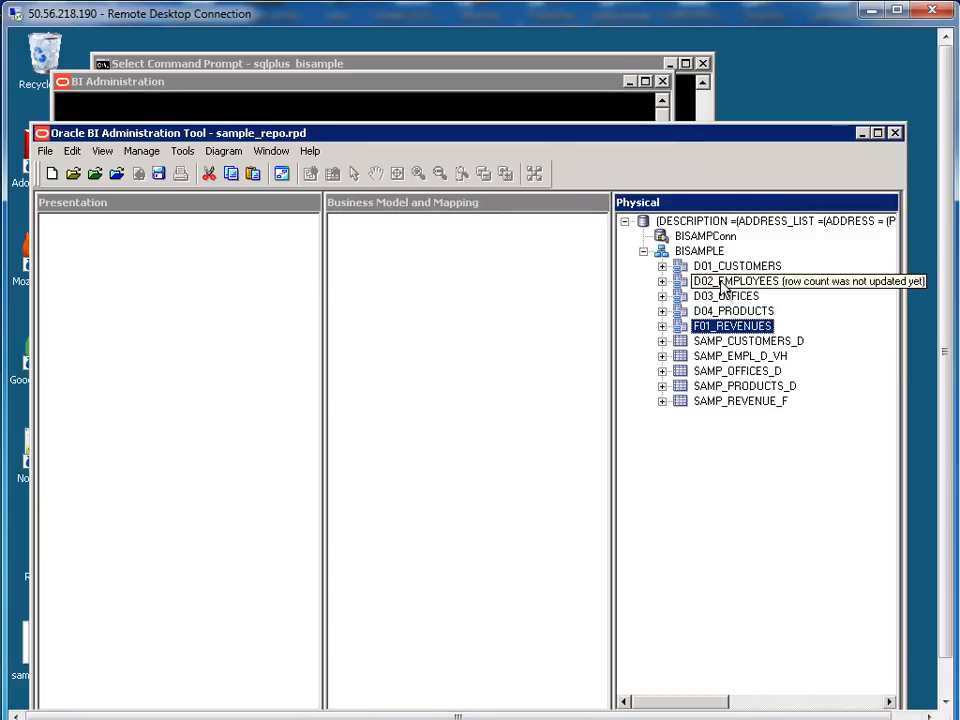
pyautogui.click(717, 268)
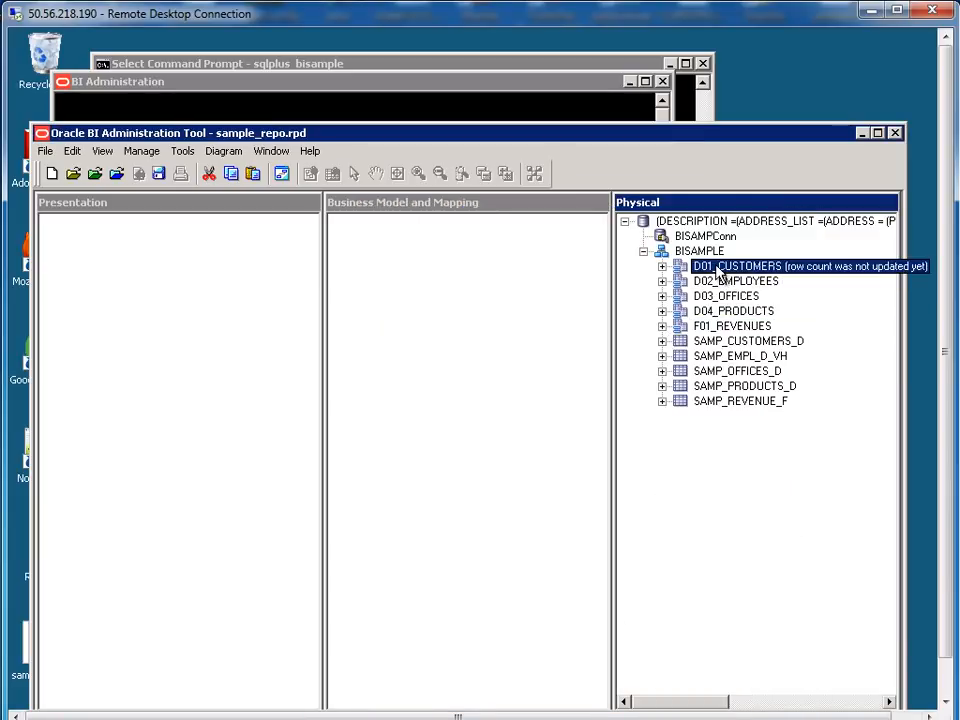
pyautogui.keyDown('shift'); pyautogui.click(717, 330); pyautogui.keyUp('shift')
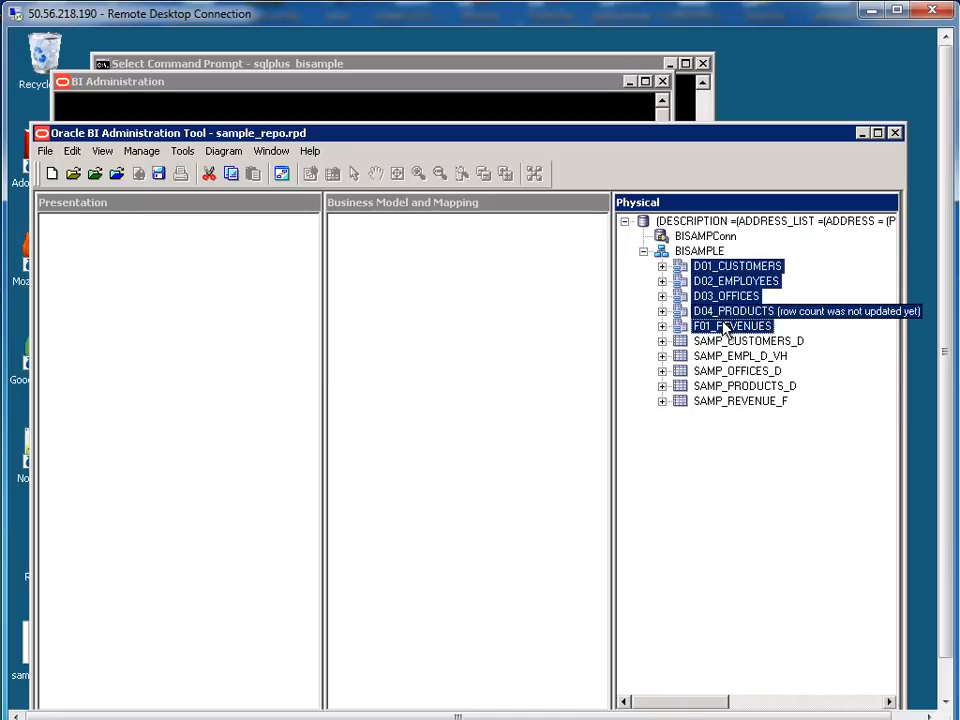
# Open a physical diagram showing only the five selected tables
pyautogui.rightClick(723, 328)
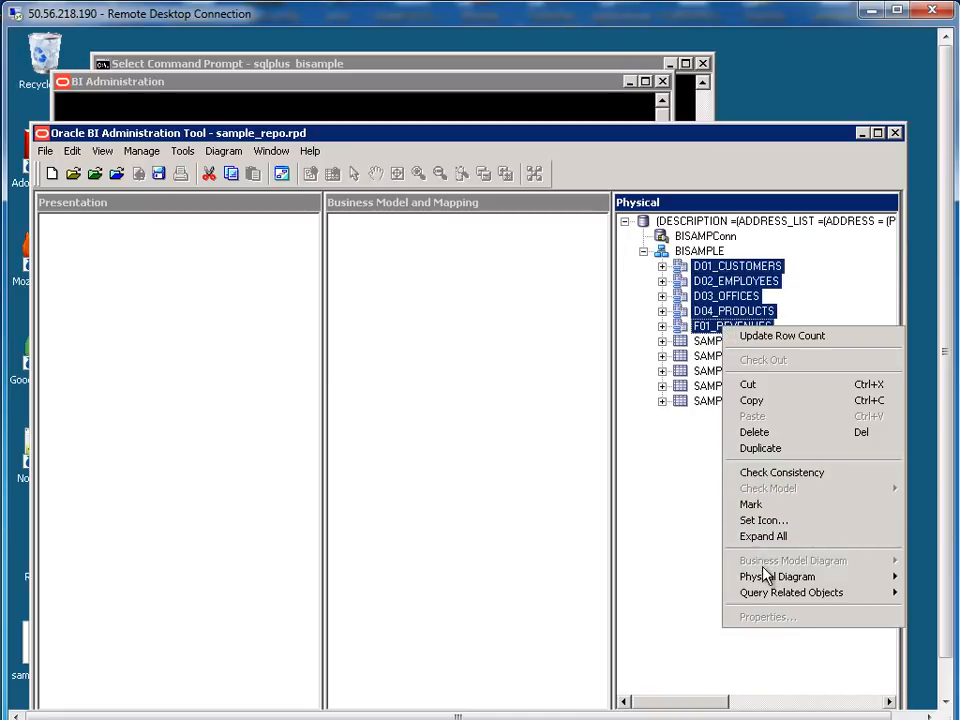
pyautogui.moveTo(765, 577)
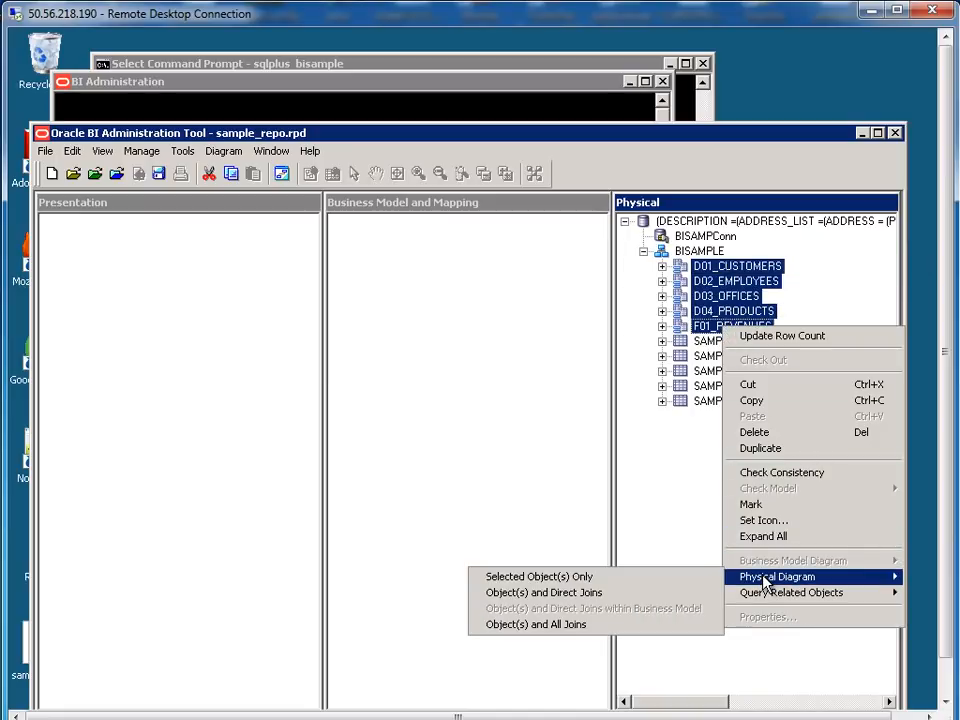
pyautogui.click(587, 578)
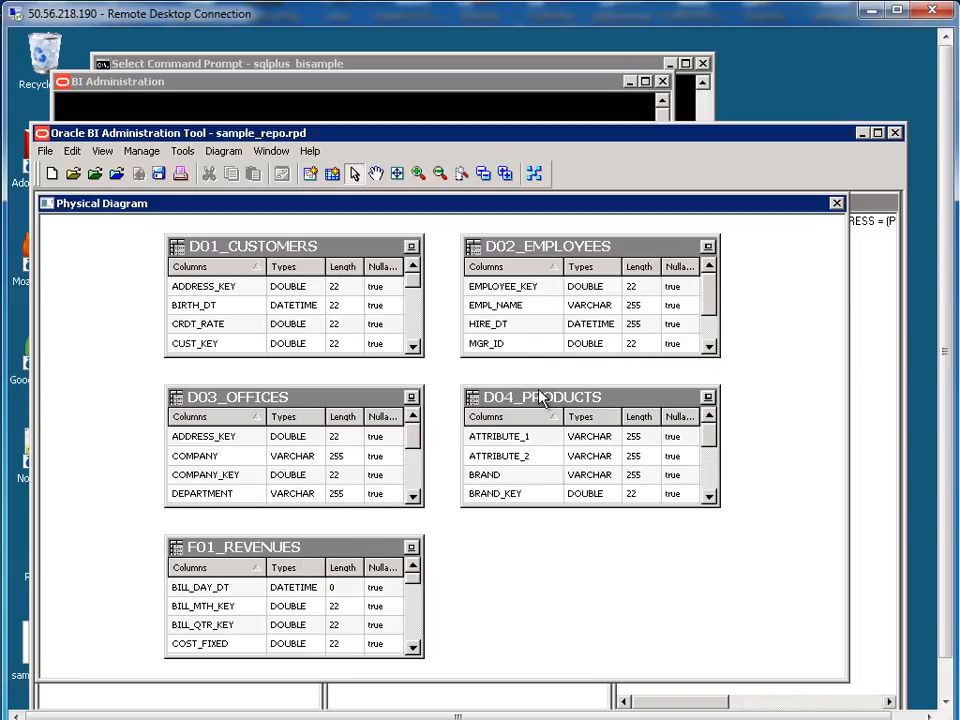
# Arrange the diagram: D04_PRODUCTS lower right, D03_OFFICES left, F01_REVENUES centred
pyautogui.moveTo(543, 400); pyautogui.dragTo(703, 460)
pyautogui.moveTo(283, 400); pyautogui.dragTo(166, 399)
pyautogui.moveTo(317, 542); pyautogui.dragTo(460, 420)
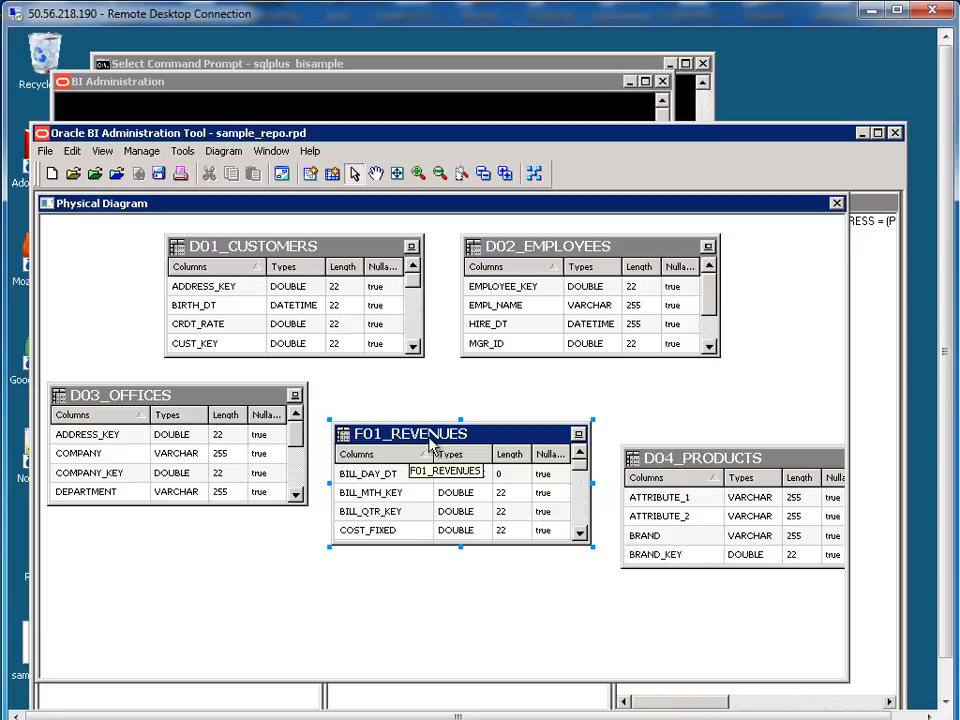
# Draw a new join from F01_REVENUES to D03_OFFICES
pyautogui.click(312, 174)
pyautogui.moveTo(285, 330); pyautogui.dragTo(375, 445)
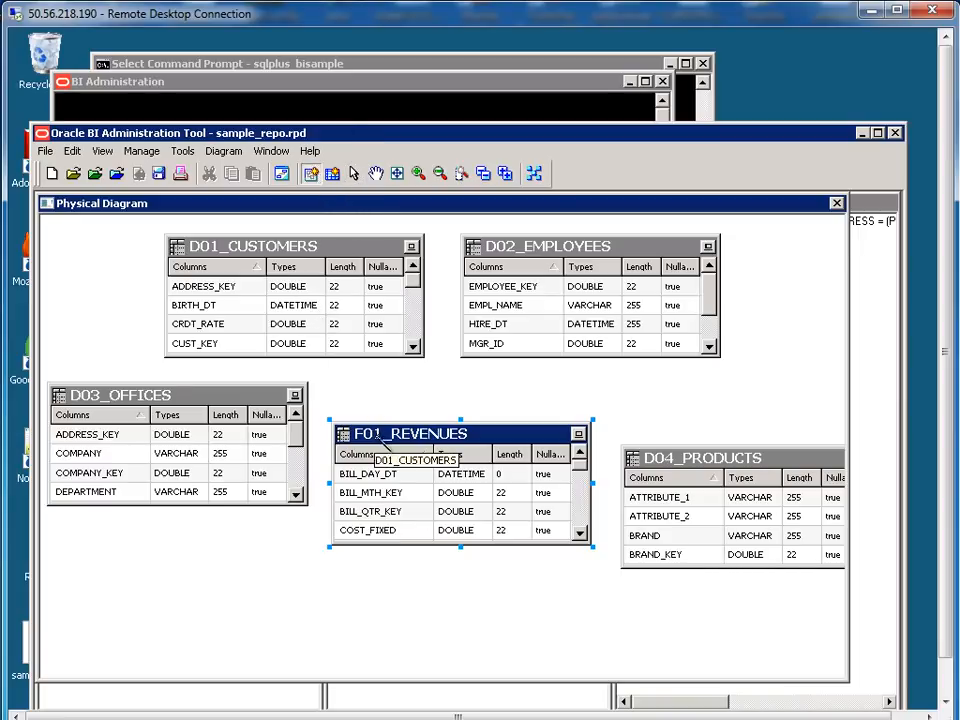
pyautogui.click(433, 447)
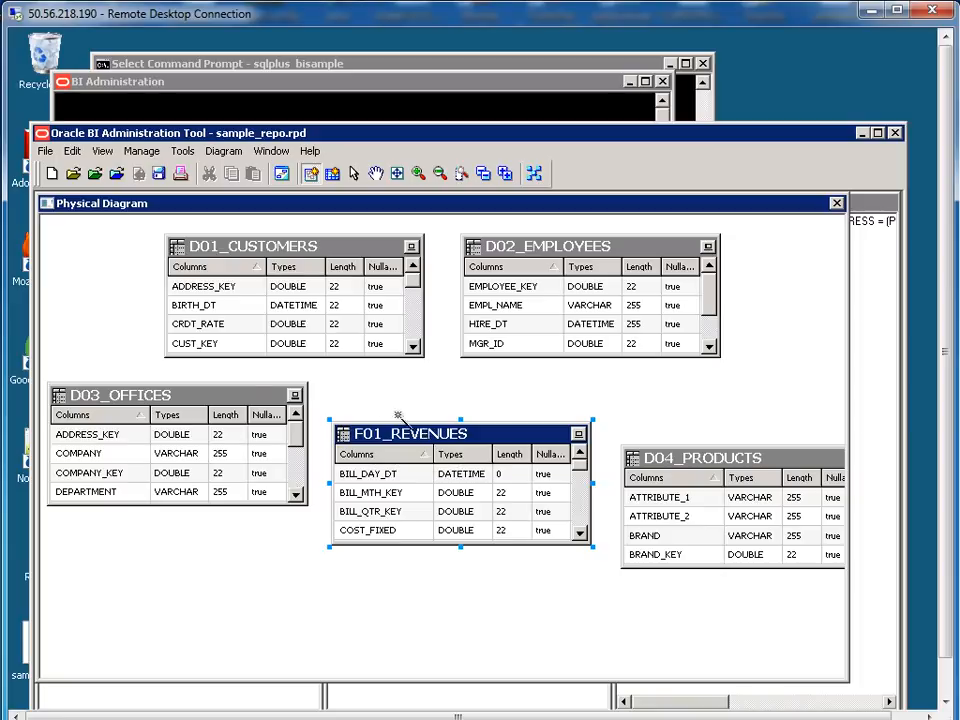
pyautogui.click(173, 408)
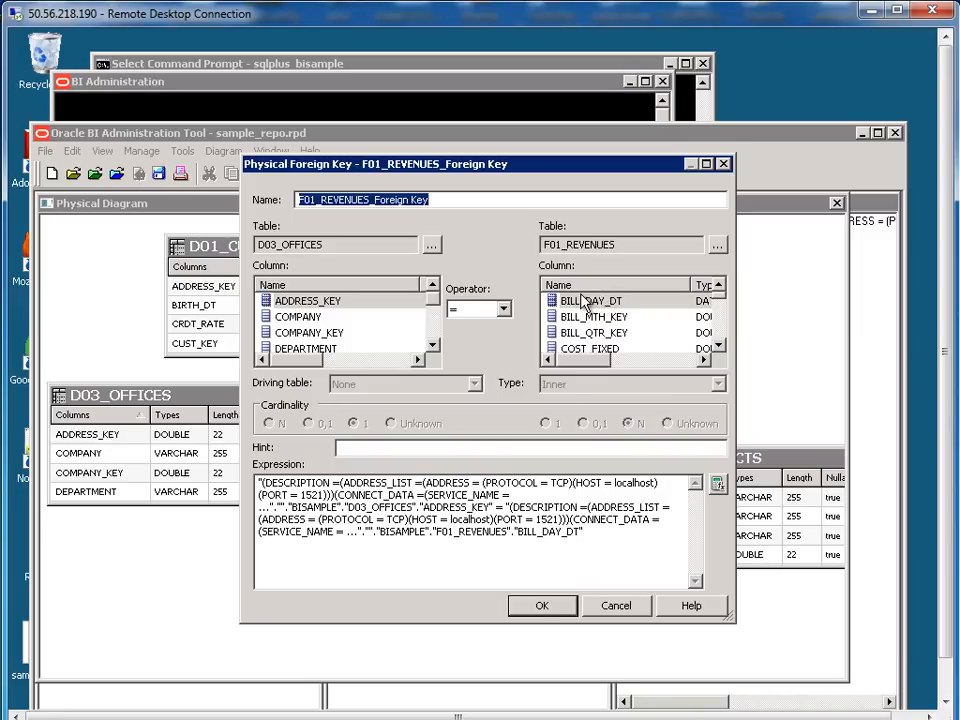
# Match OFFICE_KEY in both the offices and revenues column lists and confirm the join
pyautogui.click(435, 347)
pyautogui.click(435, 347)
pyautogui.click(435, 347)
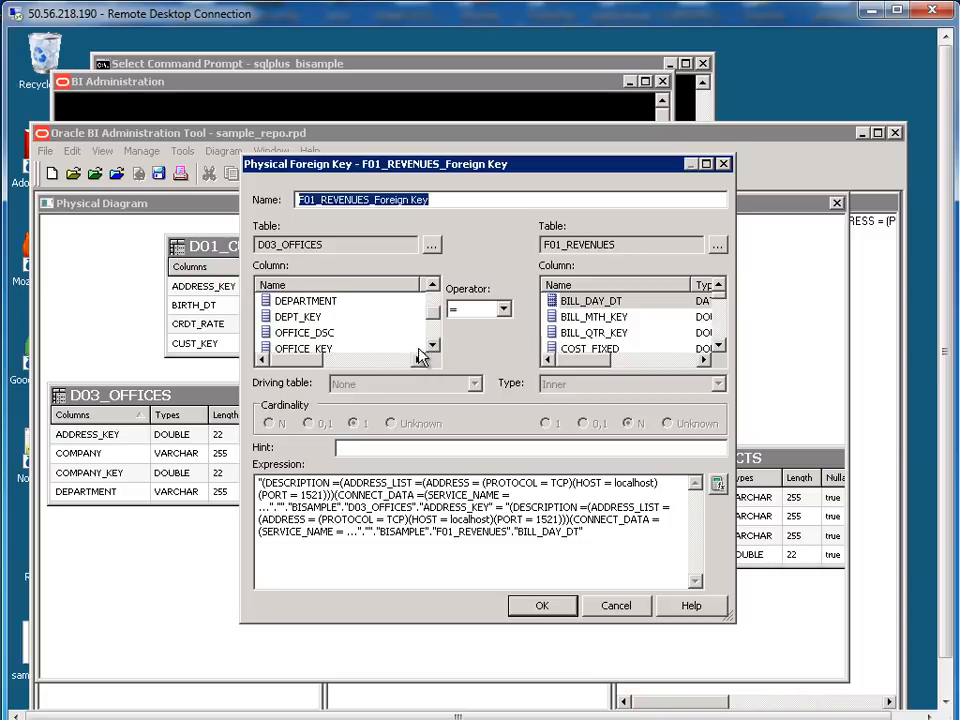
pyautogui.click(310, 349)
pyautogui.click(311, 350)
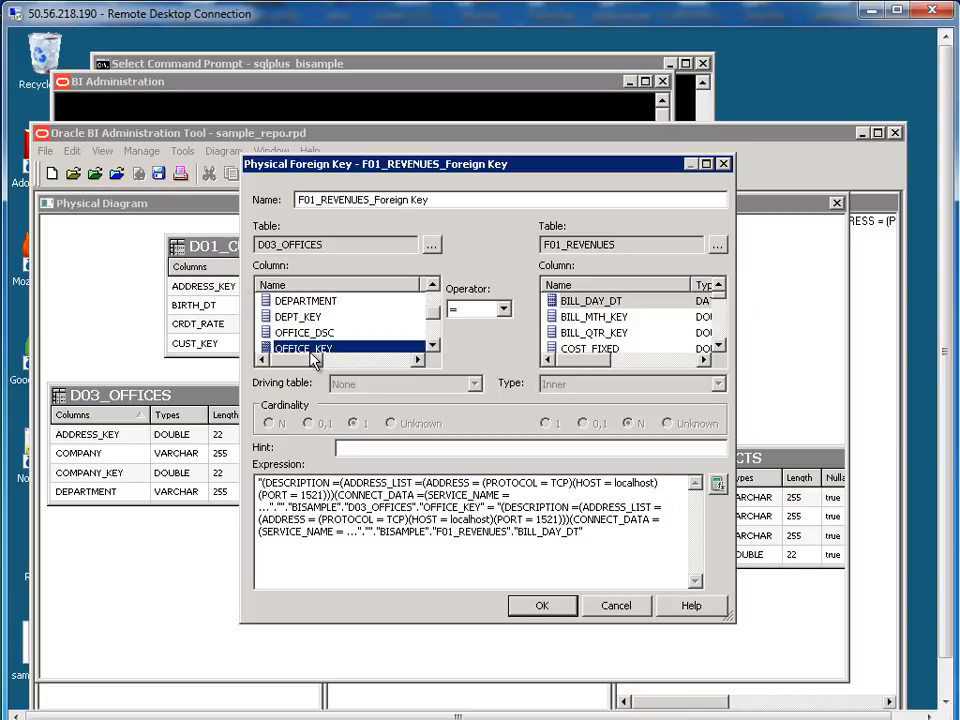
pyautogui.click(718, 345)
pyautogui.click(718, 345)
pyautogui.click(718, 345)
pyautogui.click(718, 345)
pyautogui.click(718, 345)
pyautogui.click(718, 345)
pyautogui.click(718, 345)
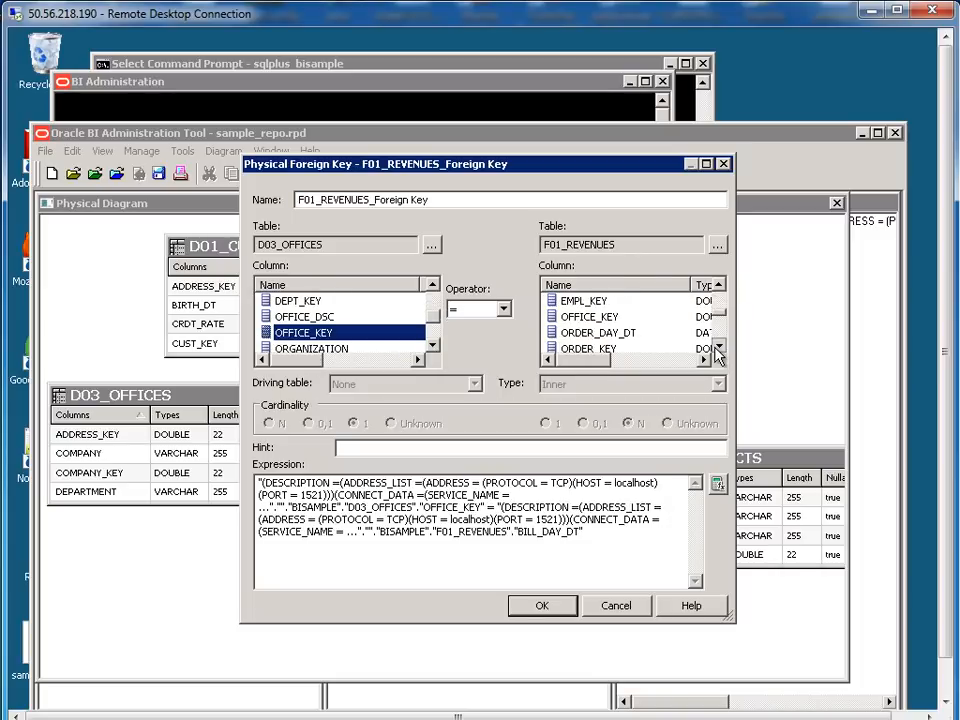
pyautogui.click(600, 318)
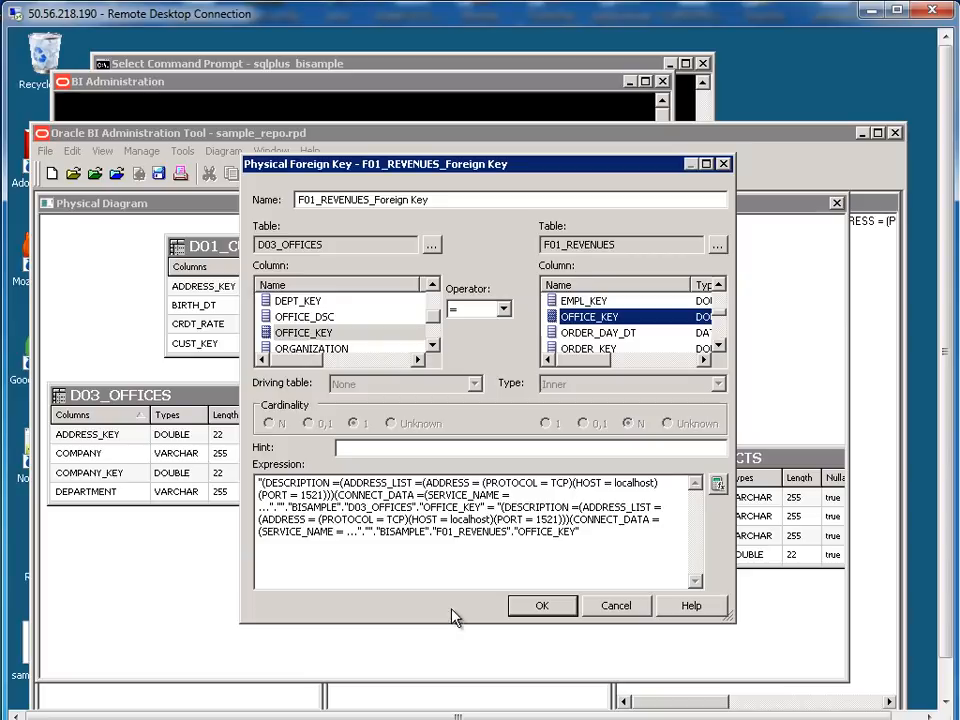
pyautogui.click(548, 607)
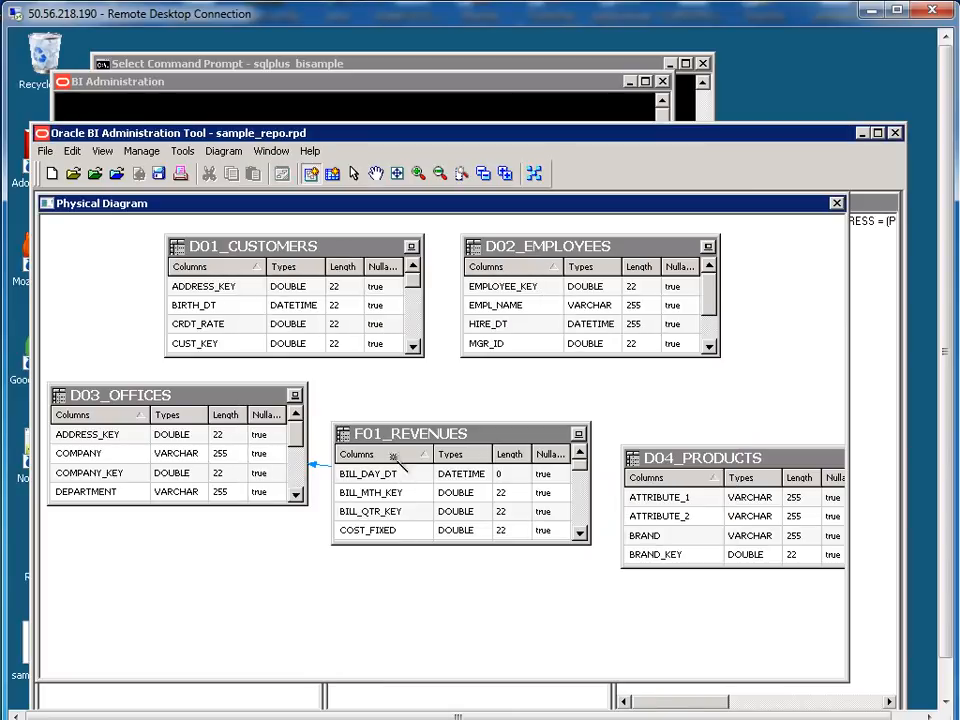
# Join F01_REVENUES to D01_CUSTOMERS on CUST_KEY
pyautogui.click(422, 447)
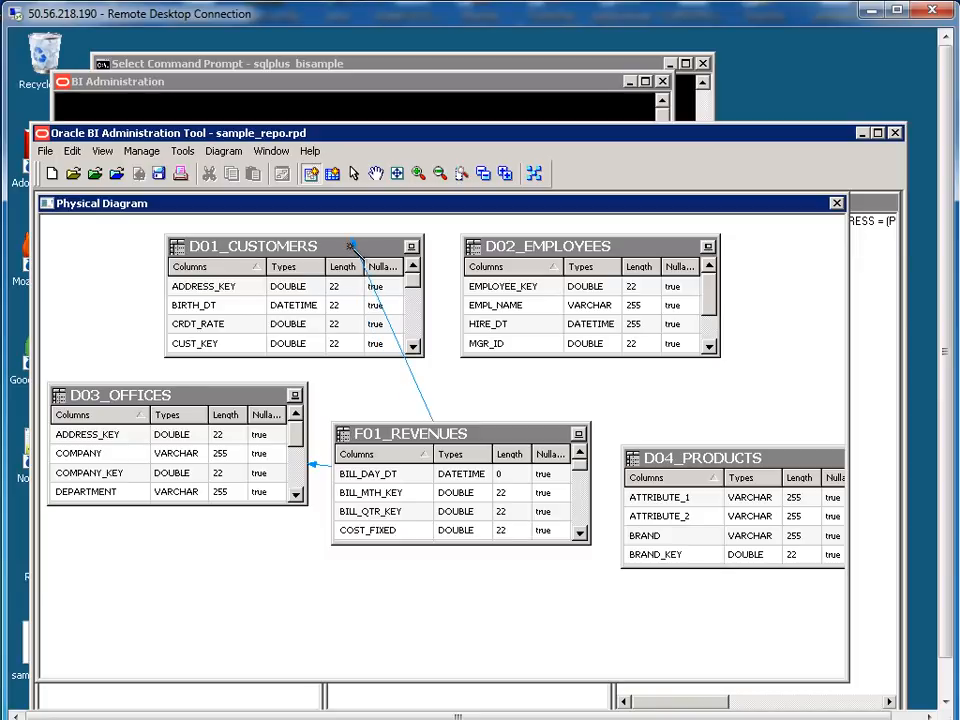
pyautogui.click(350, 245)
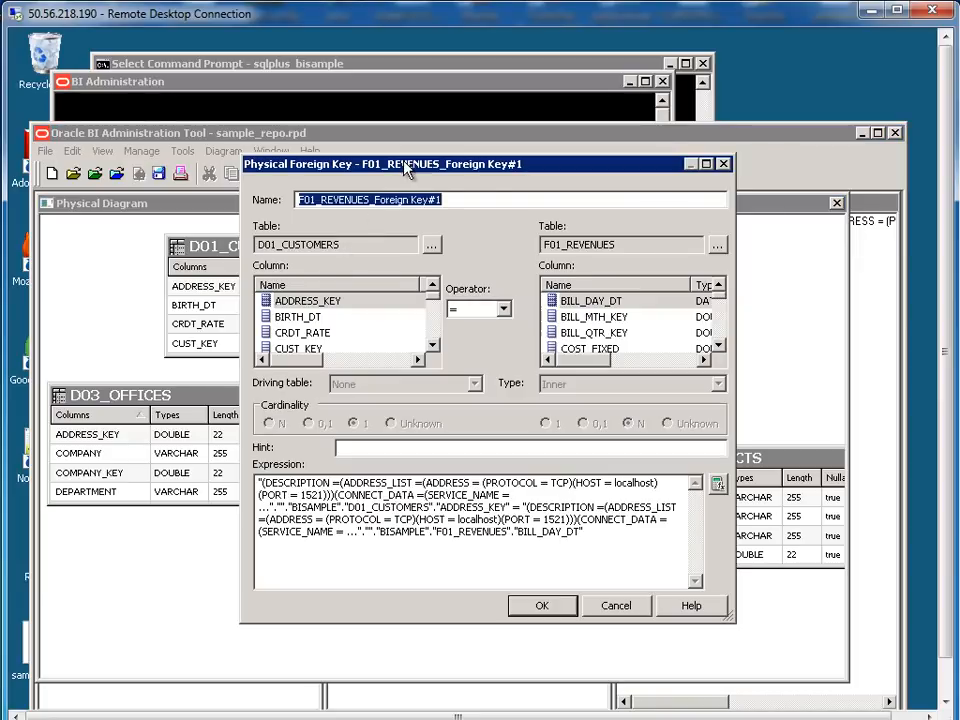
pyautogui.moveTo(406, 170); pyautogui.dragTo(593, 198)
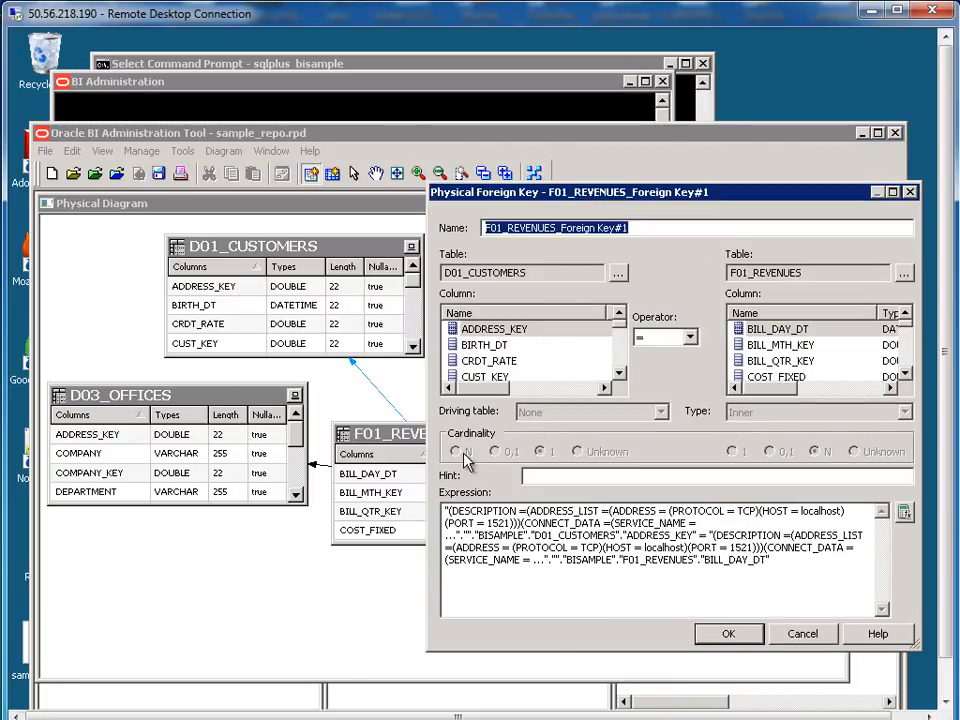
pyautogui.click(600, 377)
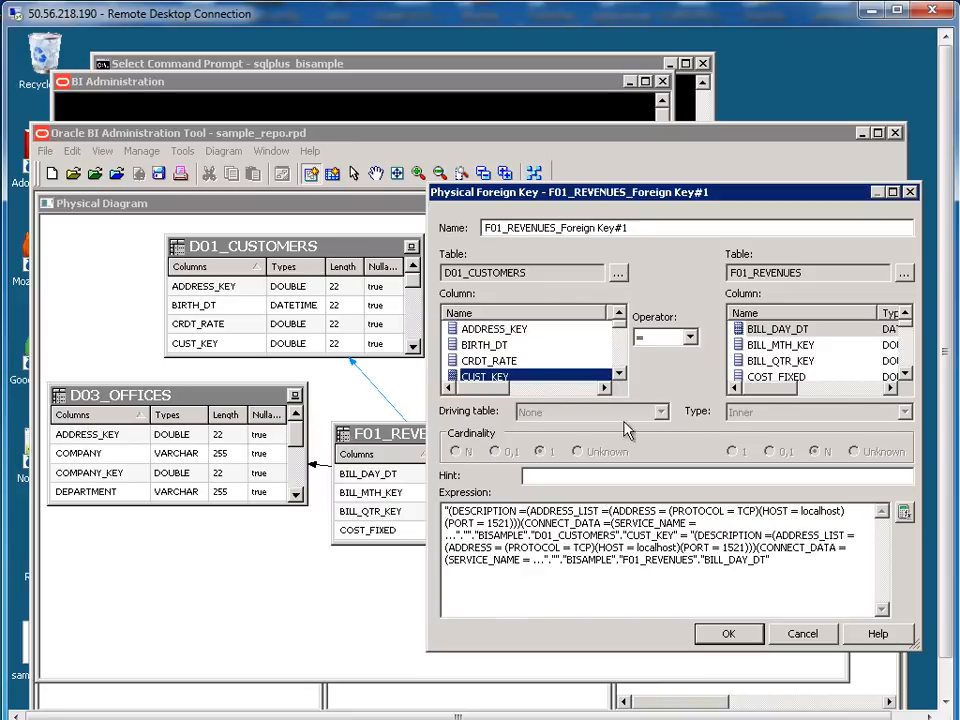
pyautogui.scroll(-2, 800, 360)
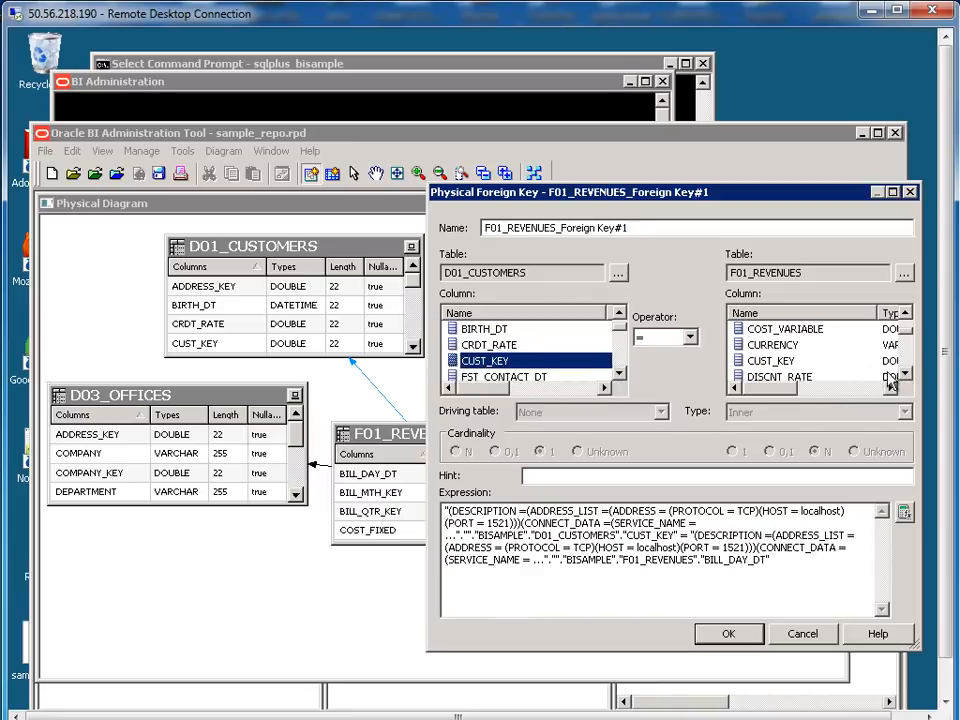
pyautogui.click(785, 361)
pyautogui.click(728, 633)
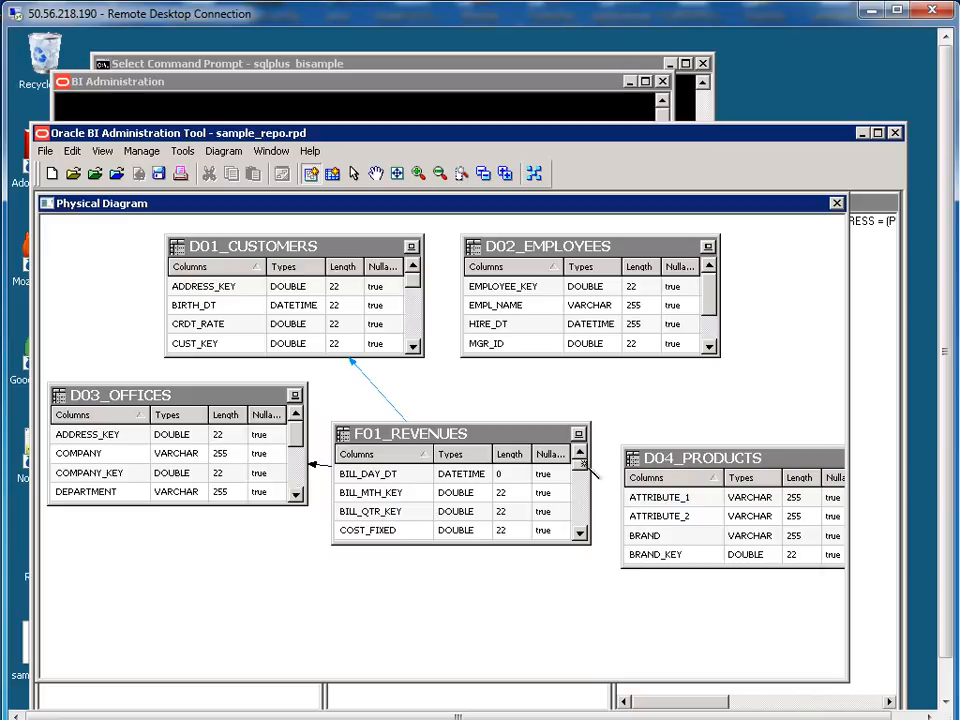
# Join F01_REVENUES to D02_EMPLOYEES on EMPL_KEY
pyautogui.click(520, 440)
pyautogui.click(570, 250)
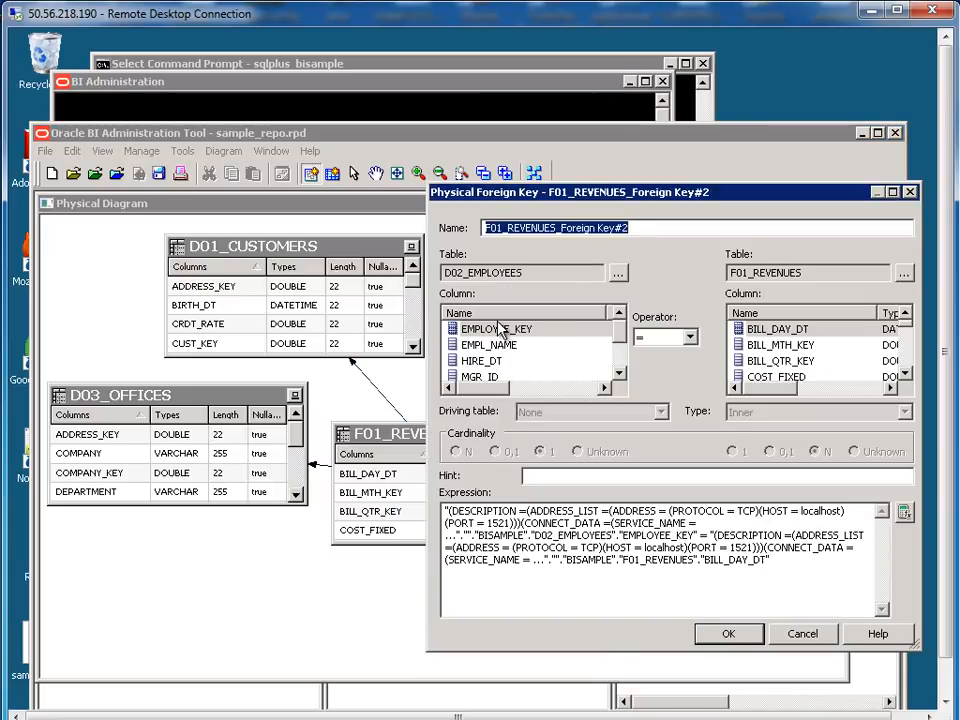
pyautogui.scroll(-8, 903, 372)
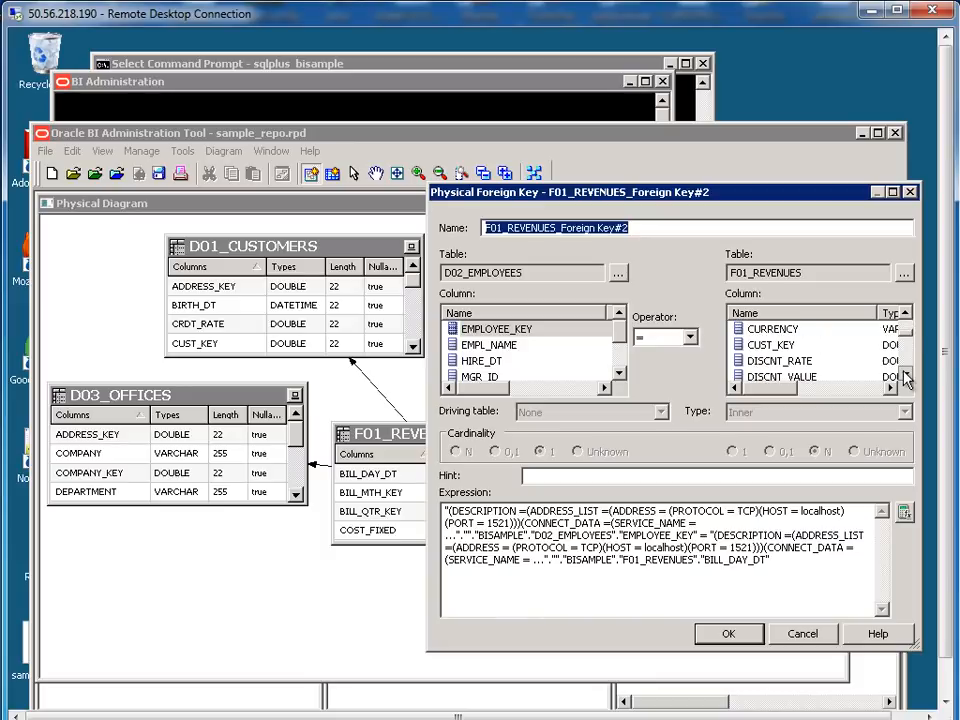
pyautogui.click(772, 345)
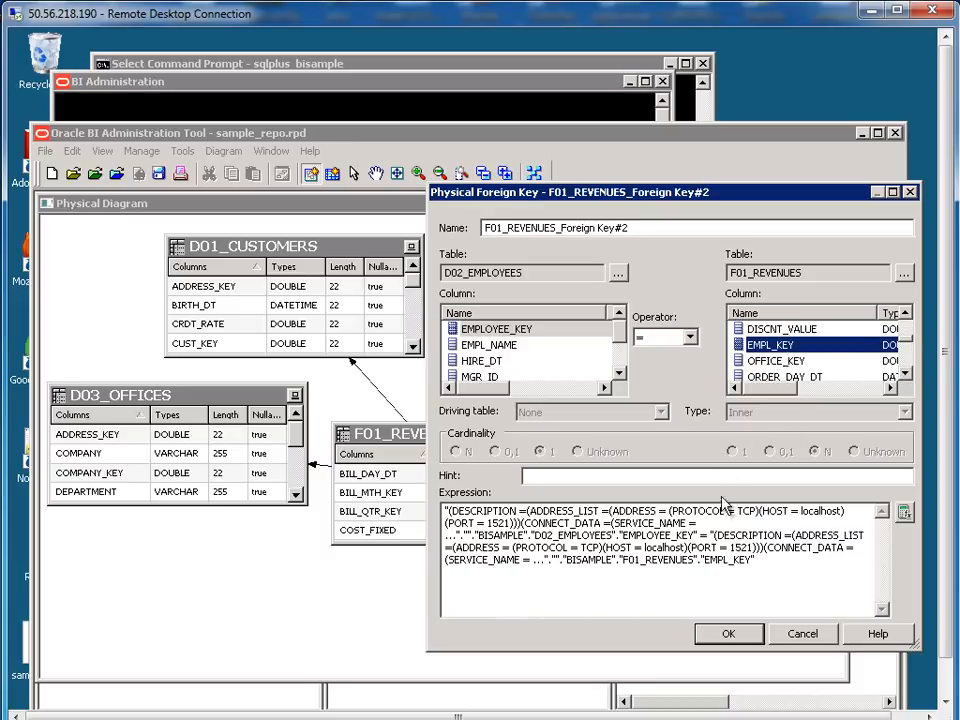
pyautogui.click(728, 634)
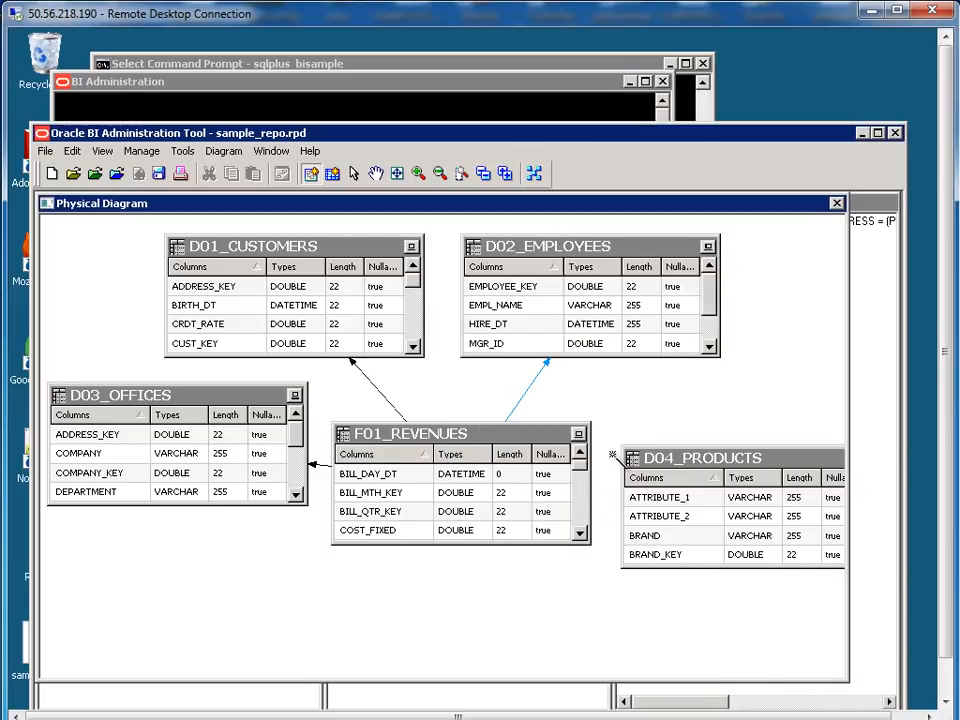
# Join F01_REVENUES to D04_PRODUCTS on PROD_KEY
pyautogui.click(565, 437)
pyautogui.click(675, 456)
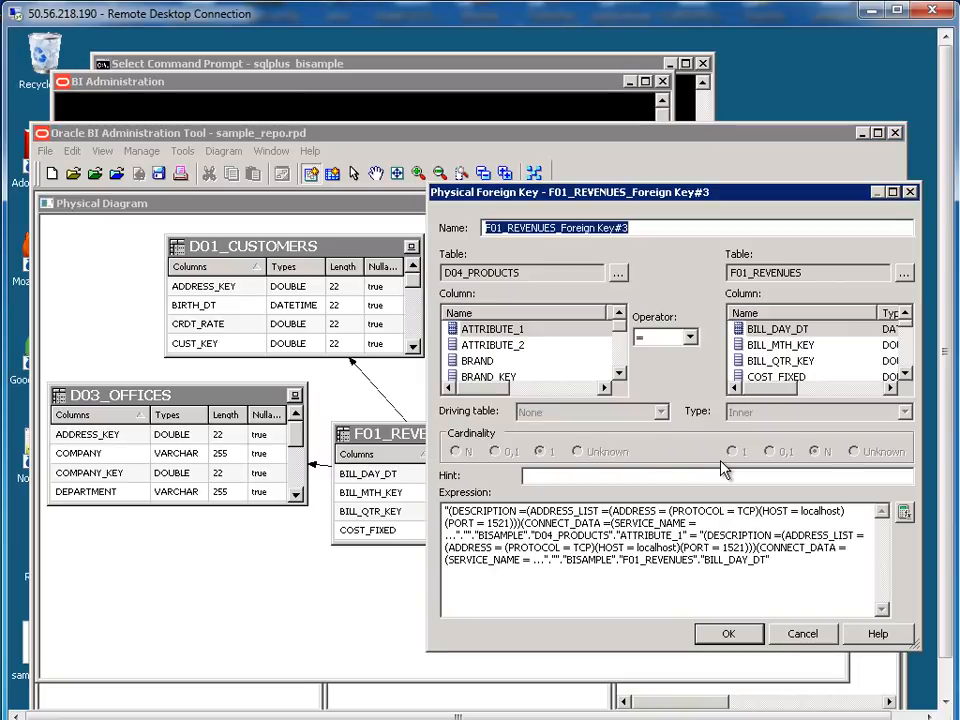
pyautogui.click(619, 373)
pyautogui.click(619, 373)
pyautogui.click(507, 346)
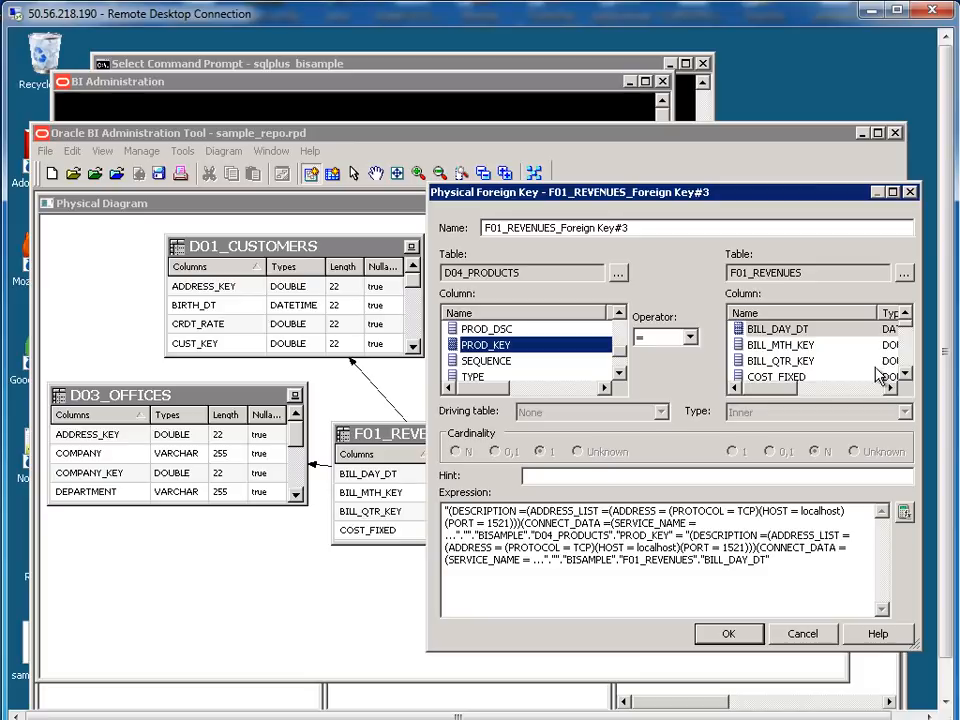
pyautogui.click(906, 374)
pyautogui.click(906, 374)
pyautogui.click(906, 374)
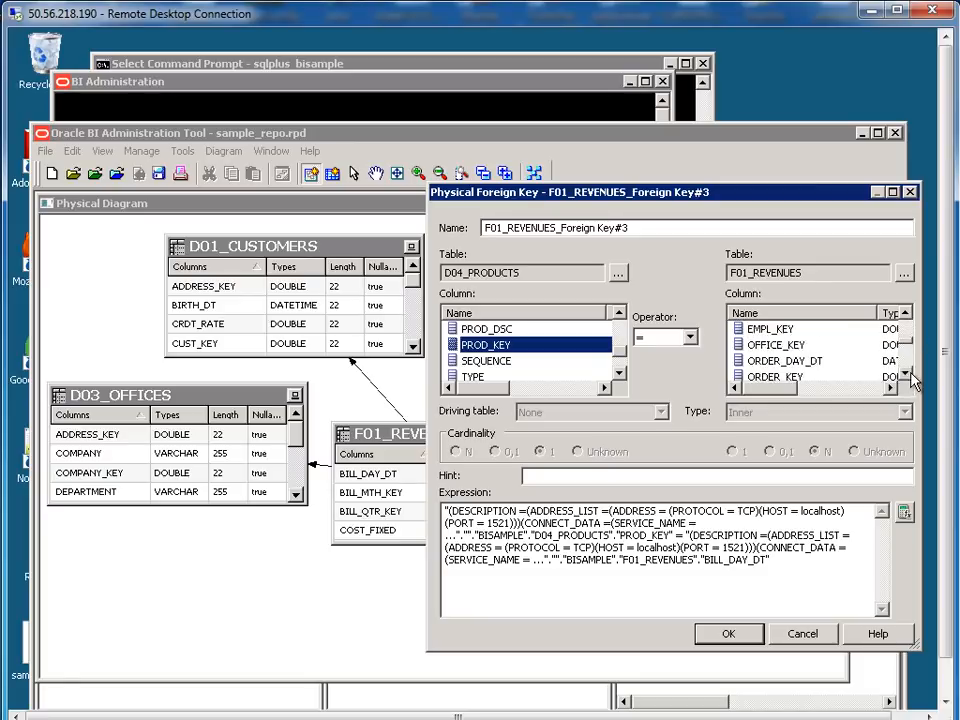
pyautogui.click(906, 374)
pyautogui.click(906, 374)
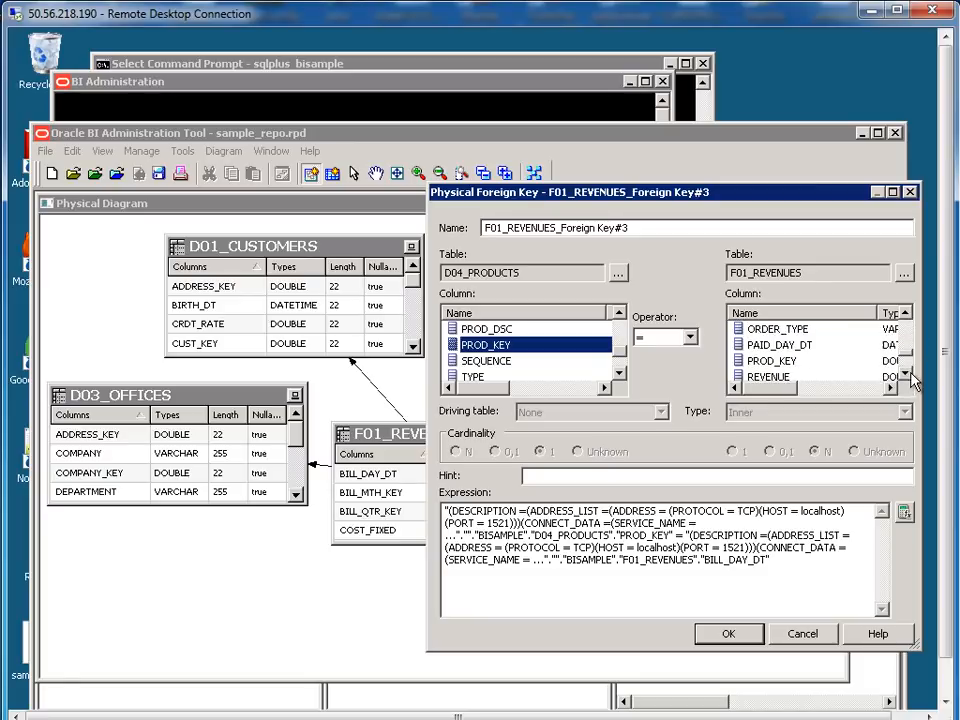
pyautogui.click(770, 361)
pyautogui.click(728, 633)
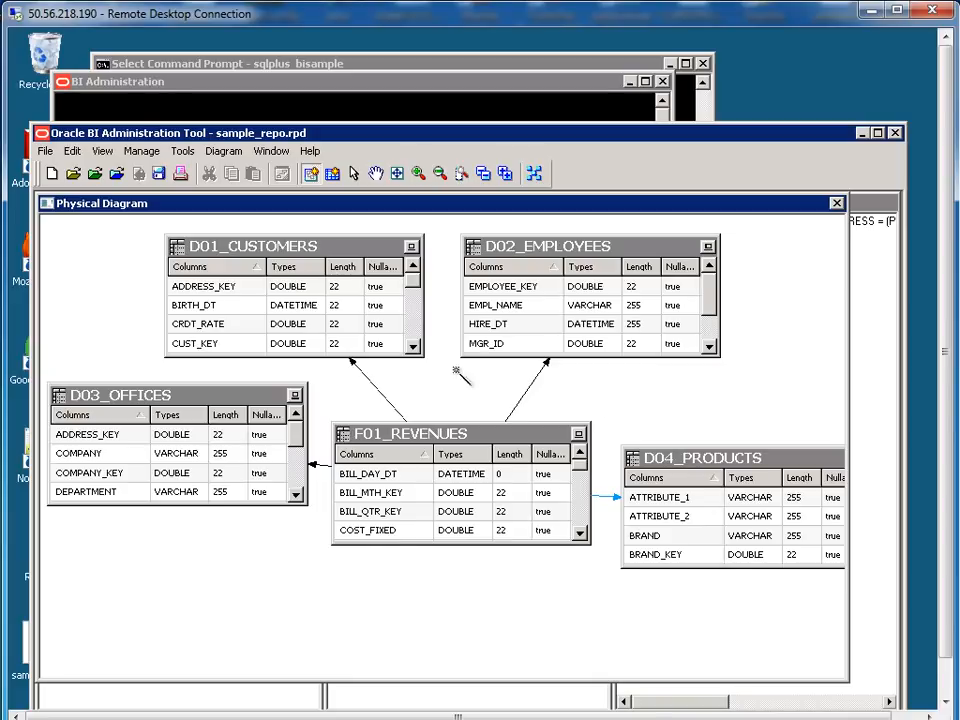
# Close the diagram, then reopen it for the selected tables to verify the joins and close it again
pyautogui.click(837, 204)
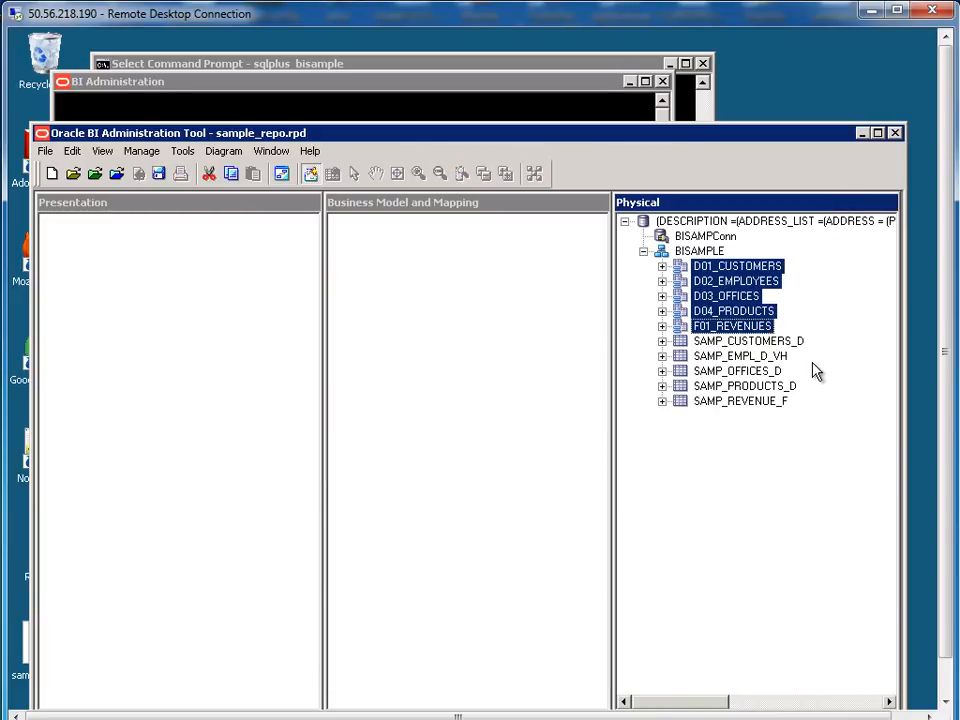
pyautogui.rightClick(737, 285)
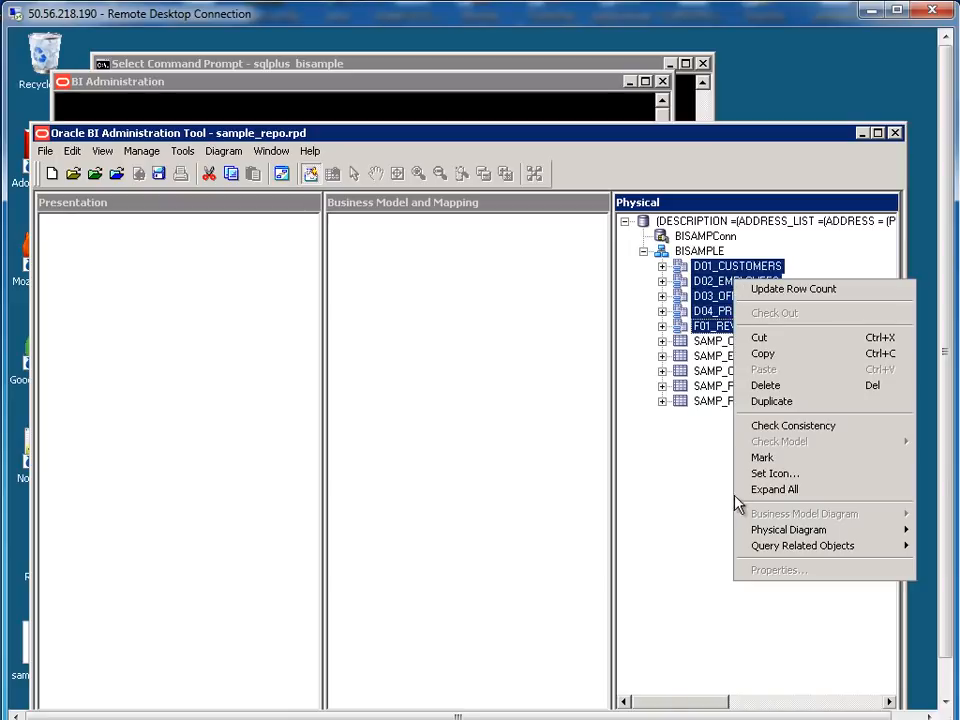
pyautogui.moveTo(754, 531)
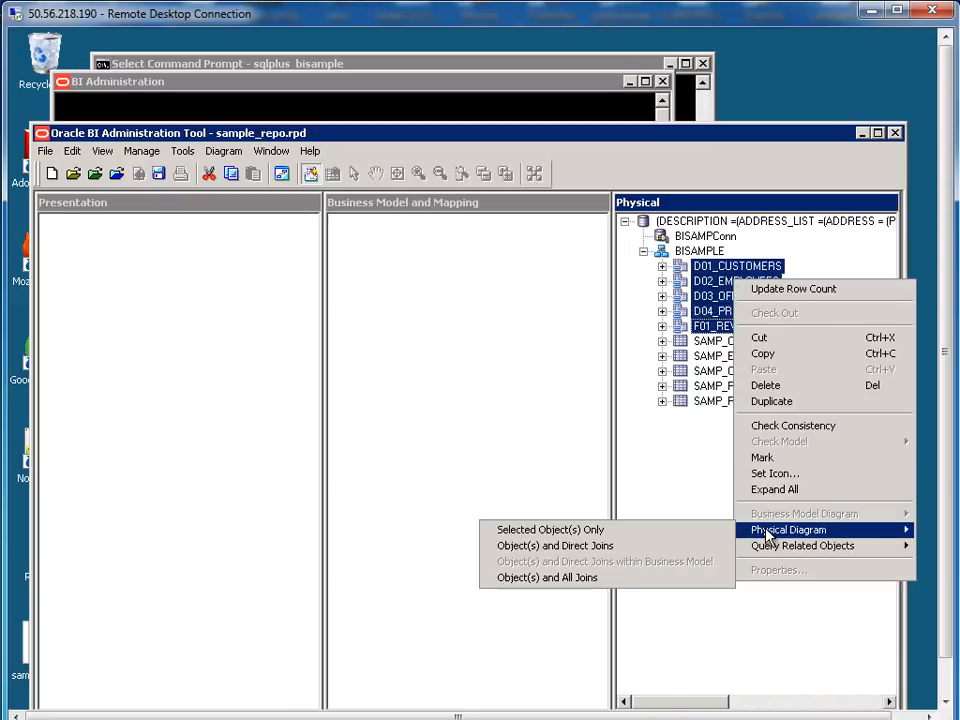
pyautogui.click(565, 531)
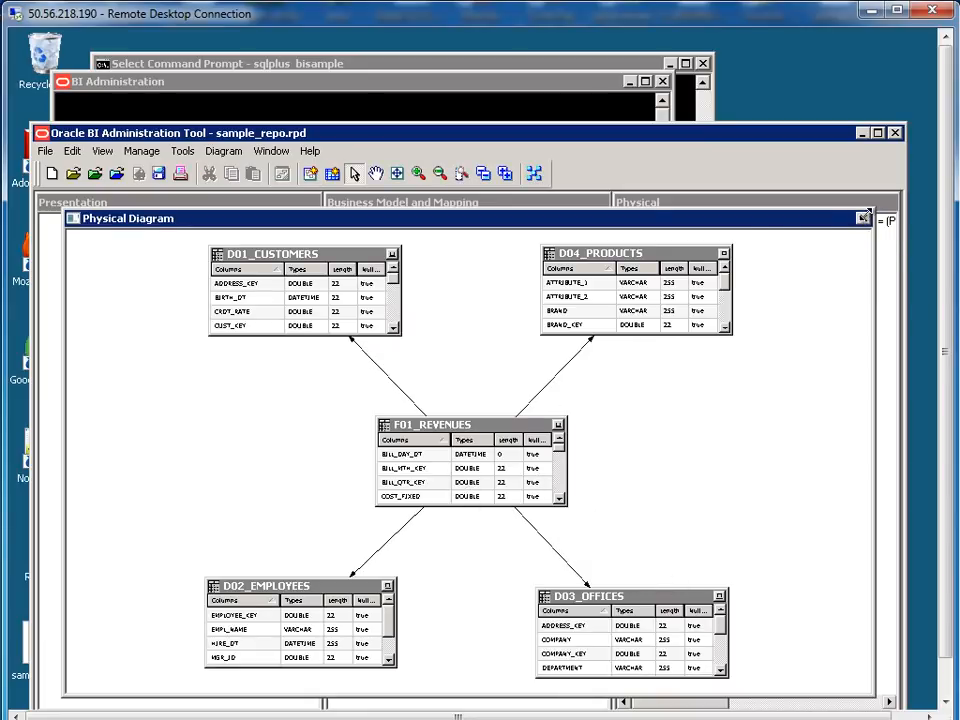
pyautogui.click(864, 217)
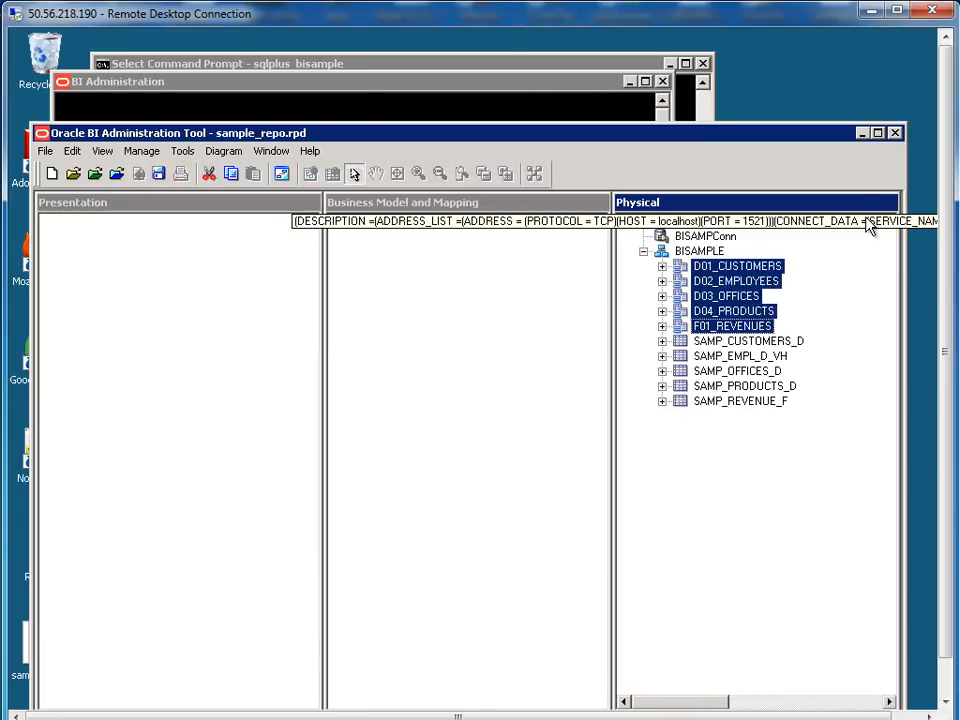
pyautogui.click(435, 308)
# Create a new business model named BISAMPMODEL
pyautogui.rightClick(425, 276)
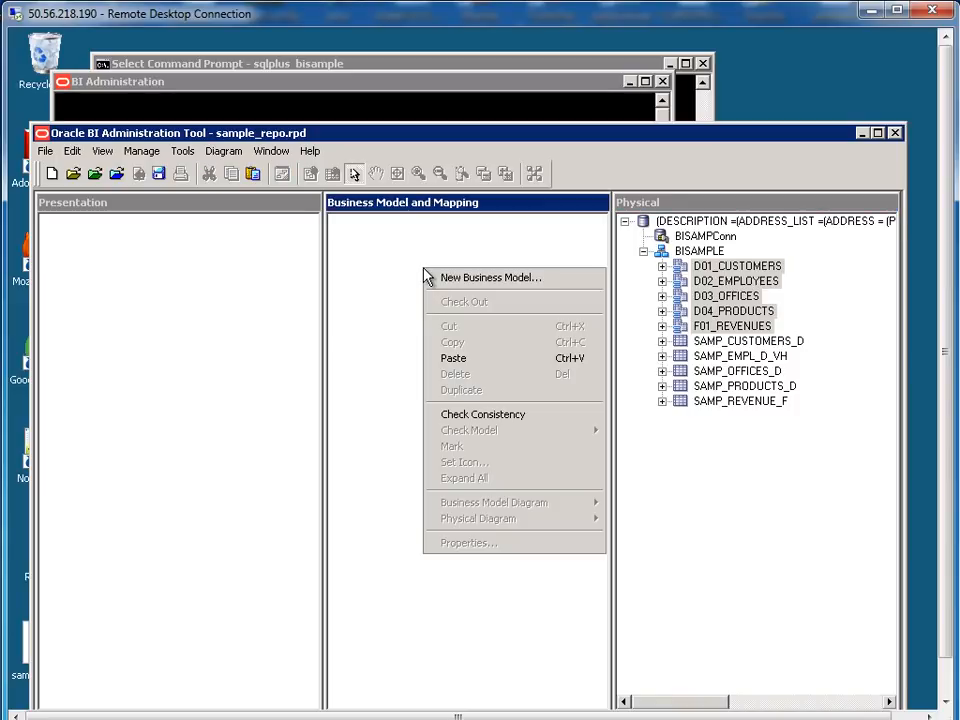
pyautogui.click(456, 278)
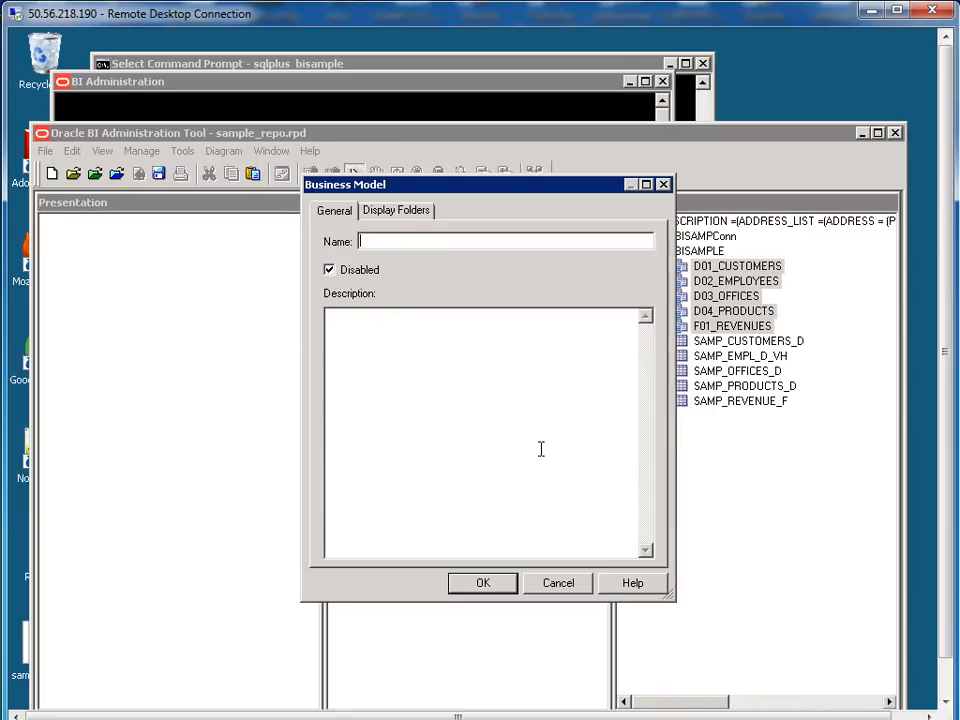
pyautogui.write('BISAMPM')
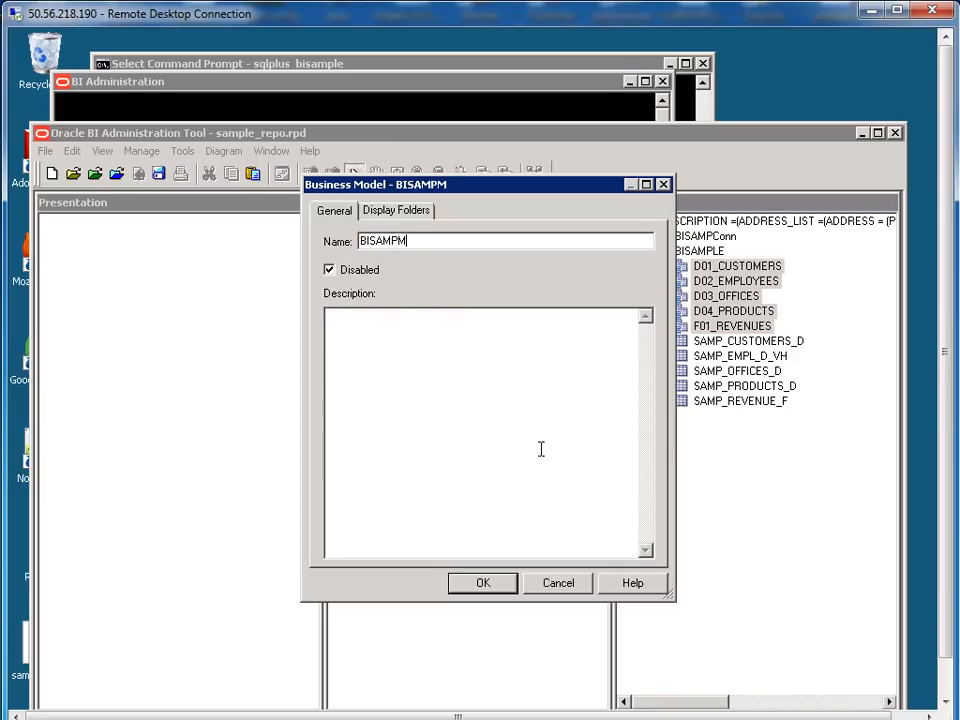
pyautogui.write('ODEL')
pyautogui.click(497, 589)
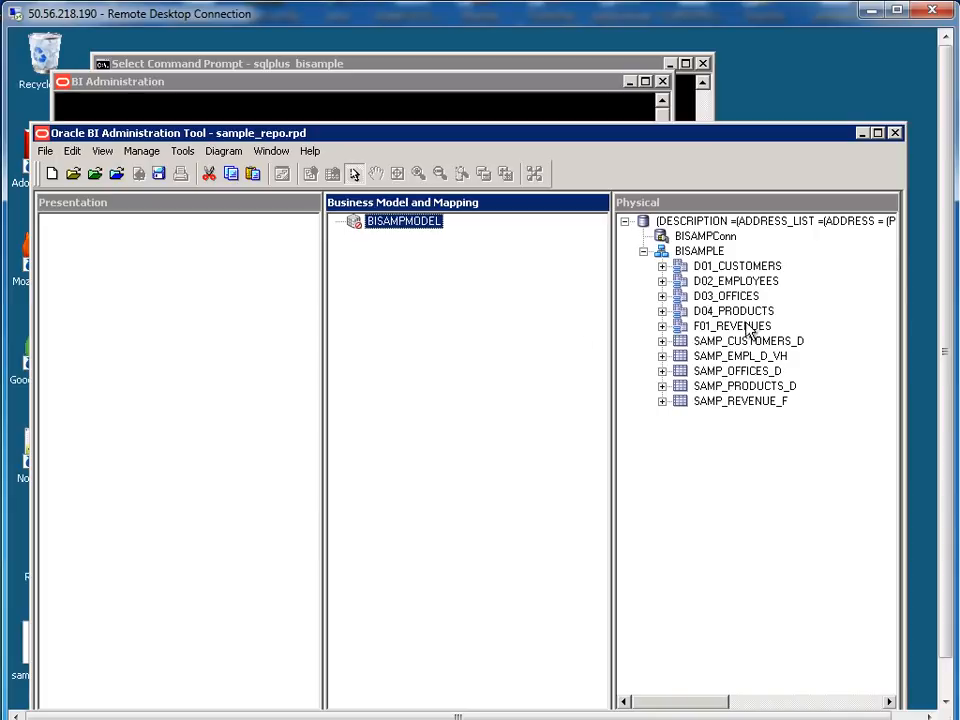
# Drag physical tables D01_CUSTOMERS through F01_REVENUES into BISAMPMODEL and select the five logical tables
pyautogui.click(730, 267)
pyautogui.keyDown('shift'); pyautogui.click(700, 326); pyautogui.keyUp('shift')
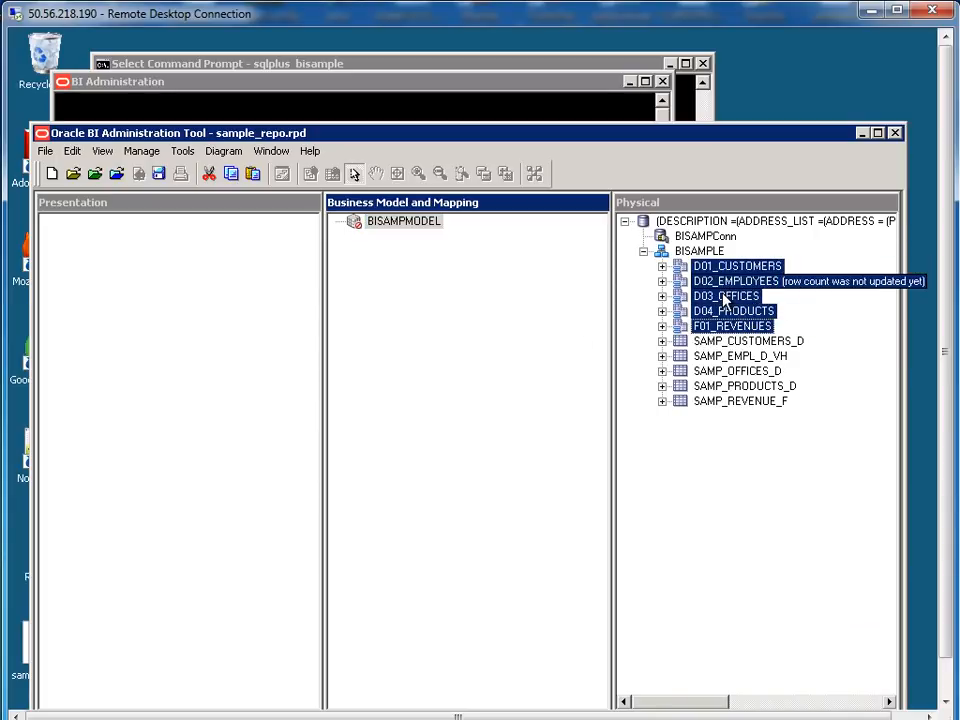
pyautogui.moveTo(709, 294); pyautogui.dragTo(412, 221)
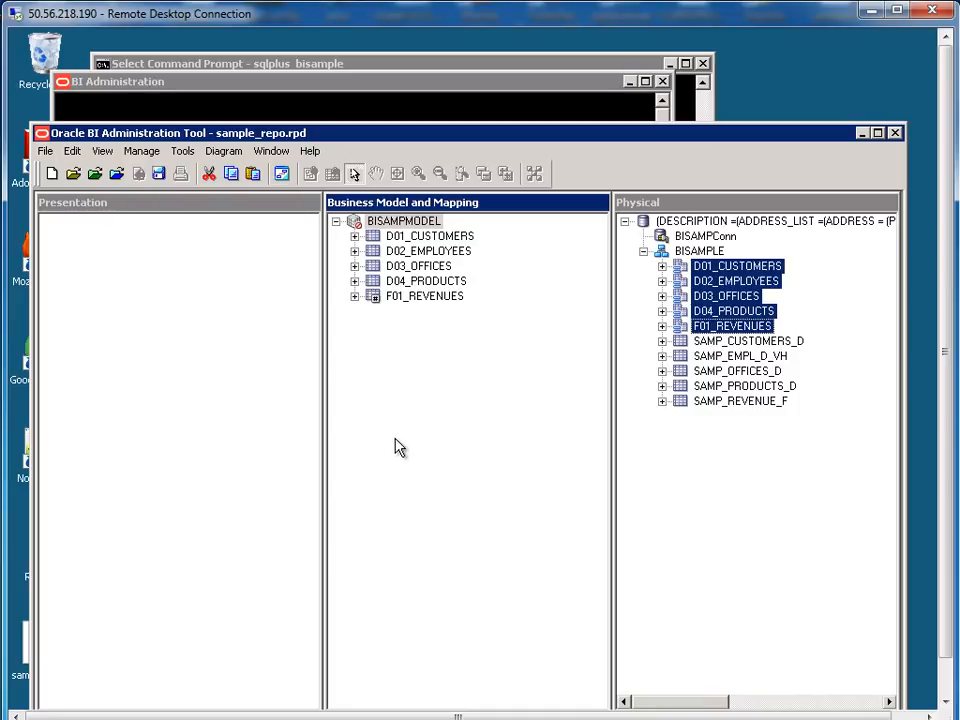
pyautogui.click(446, 481)
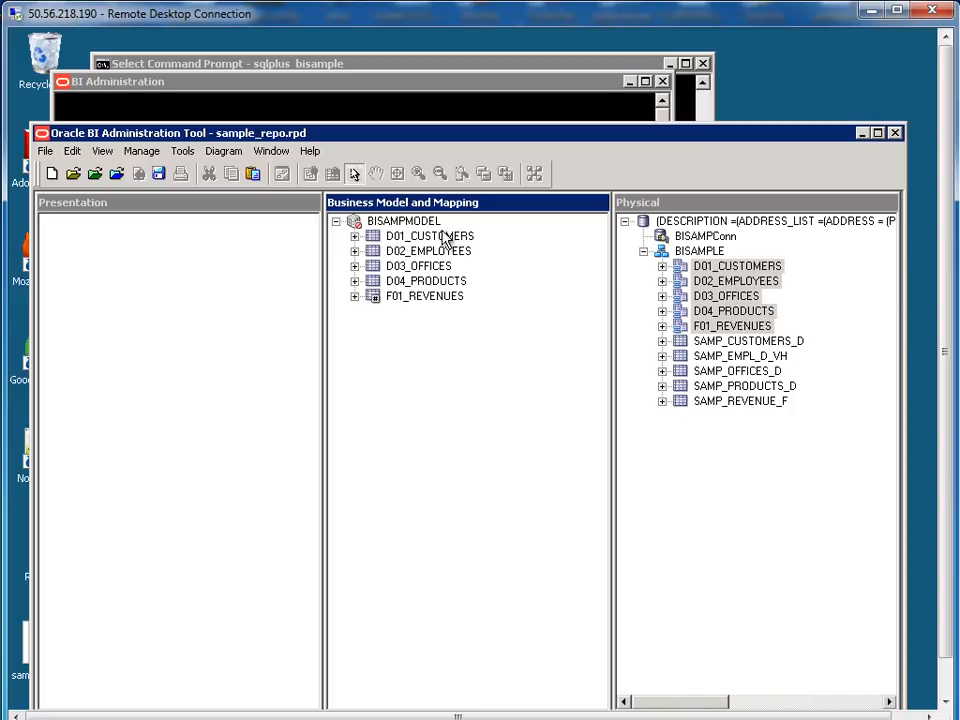
pyautogui.click(443, 237)
pyautogui.click(445, 300)
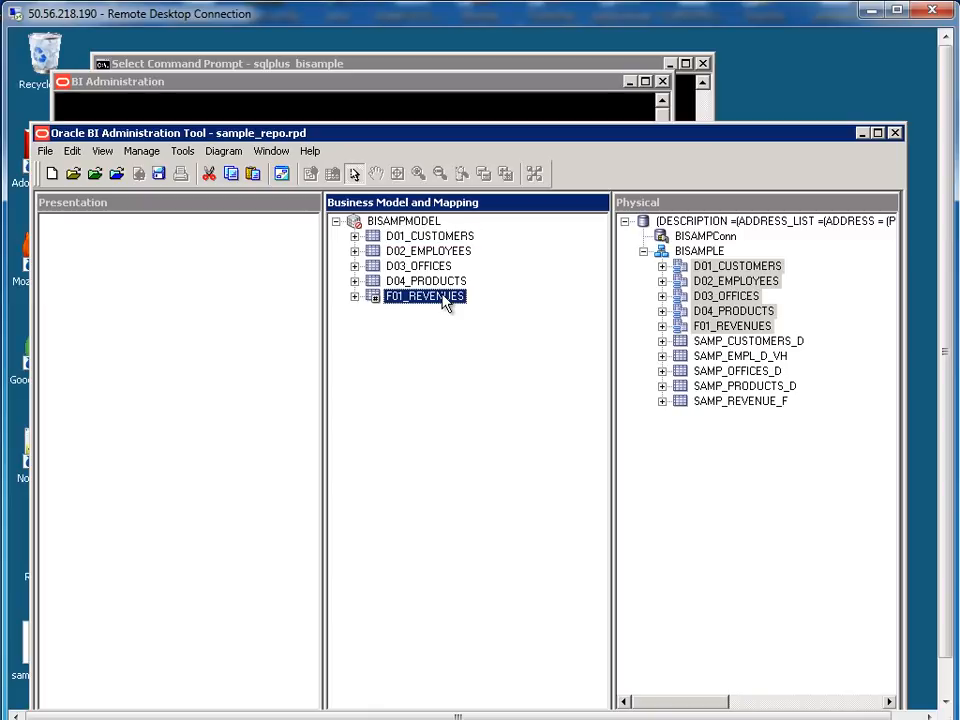
pyautogui.keyDown('shift'); pyautogui.click(424, 238); pyautogui.keyUp('shift')
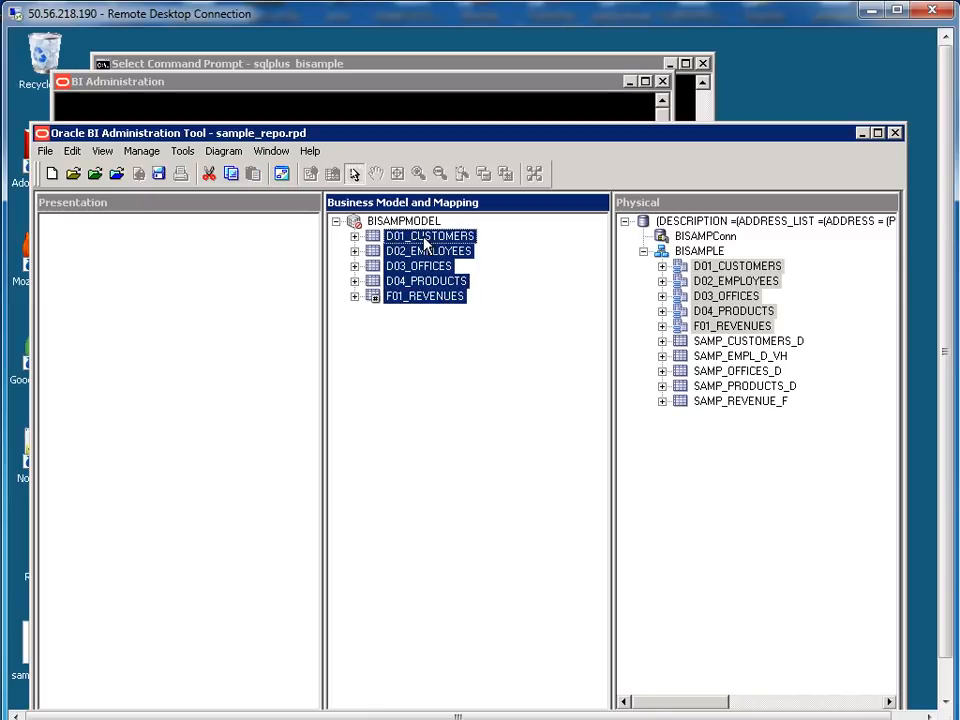
pyautogui.rightClick(424, 241)
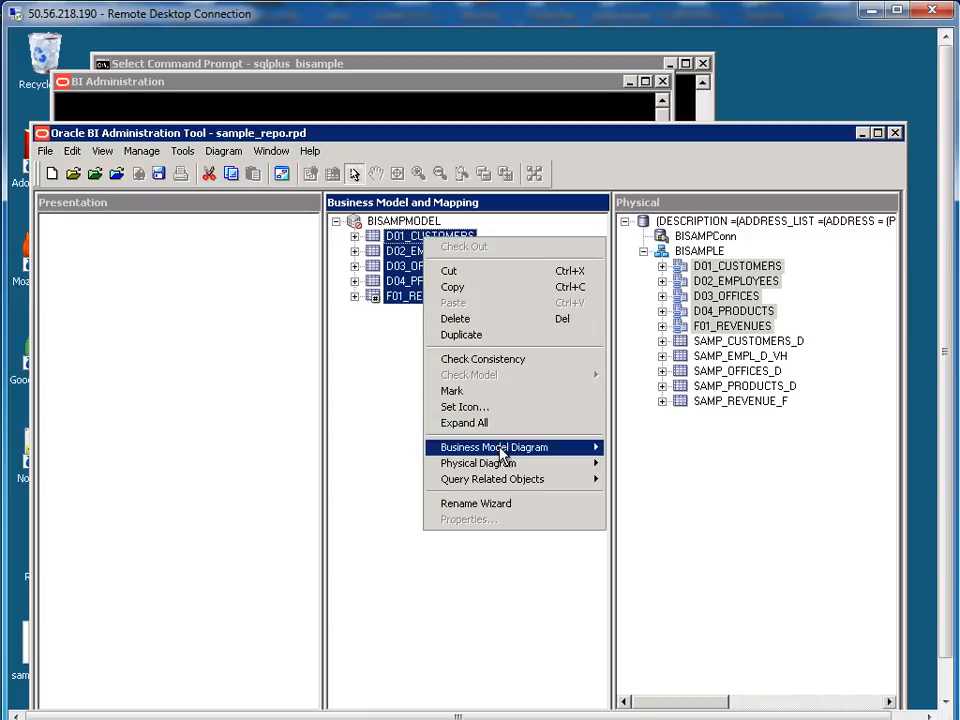
pyautogui.moveTo(505, 453)
pyautogui.click(652, 449)
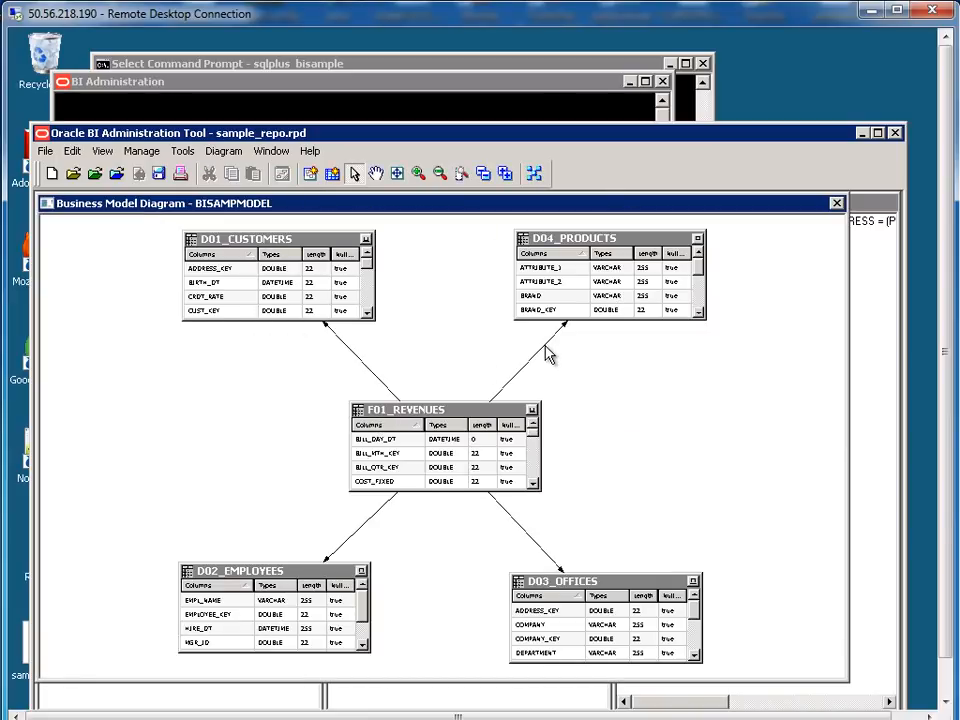
pyautogui.moveTo(548, 352)
pyautogui.doubleClick(548, 352)
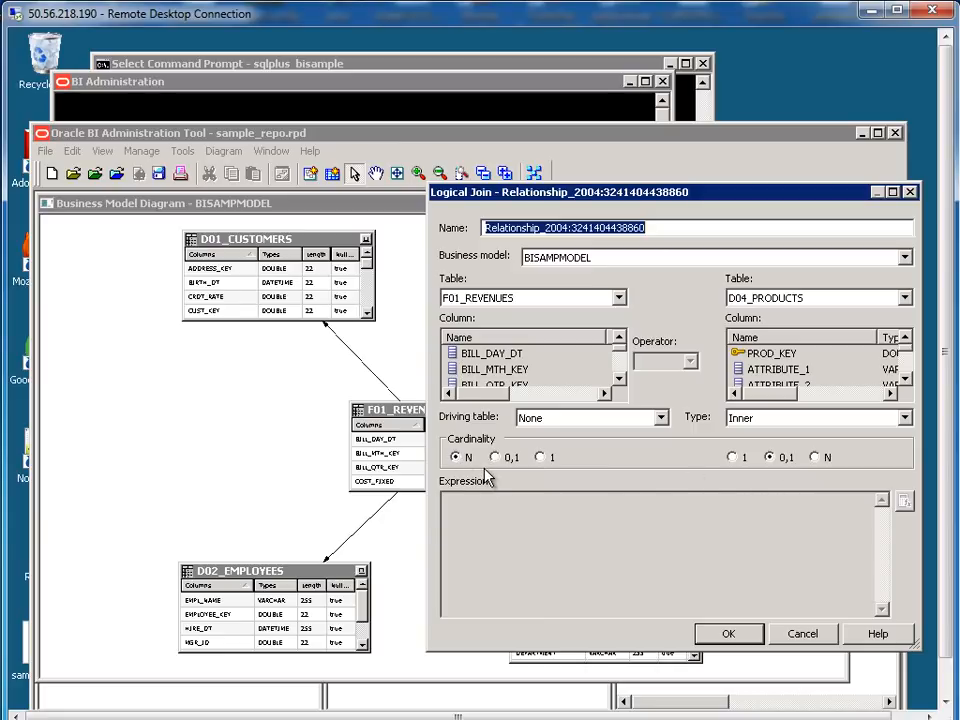
pyautogui.click(735, 636)
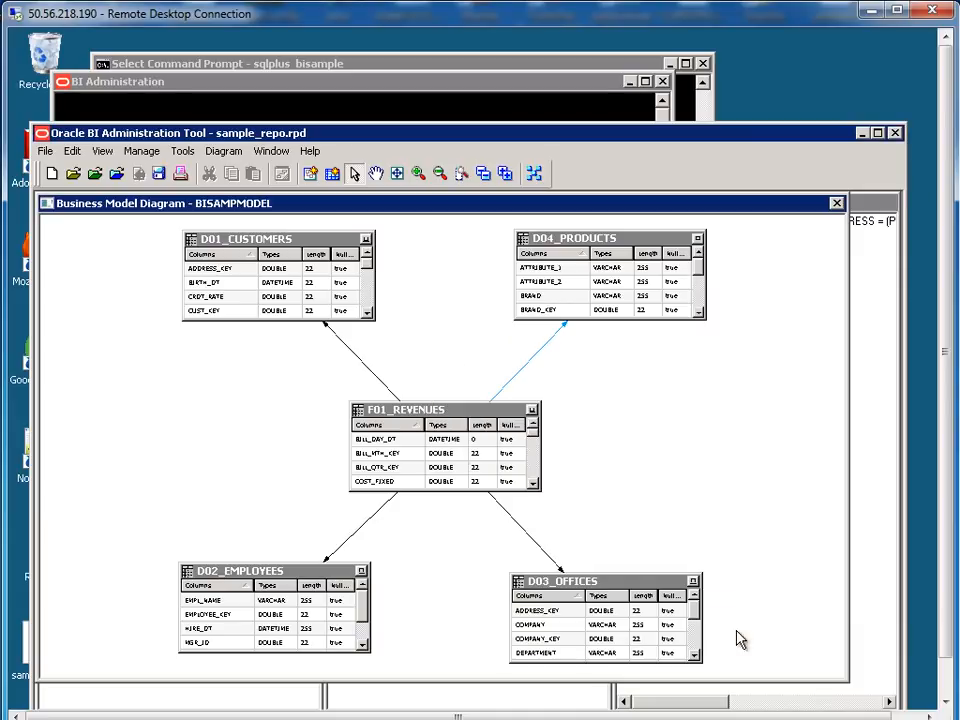
pyautogui.click(842, 207)
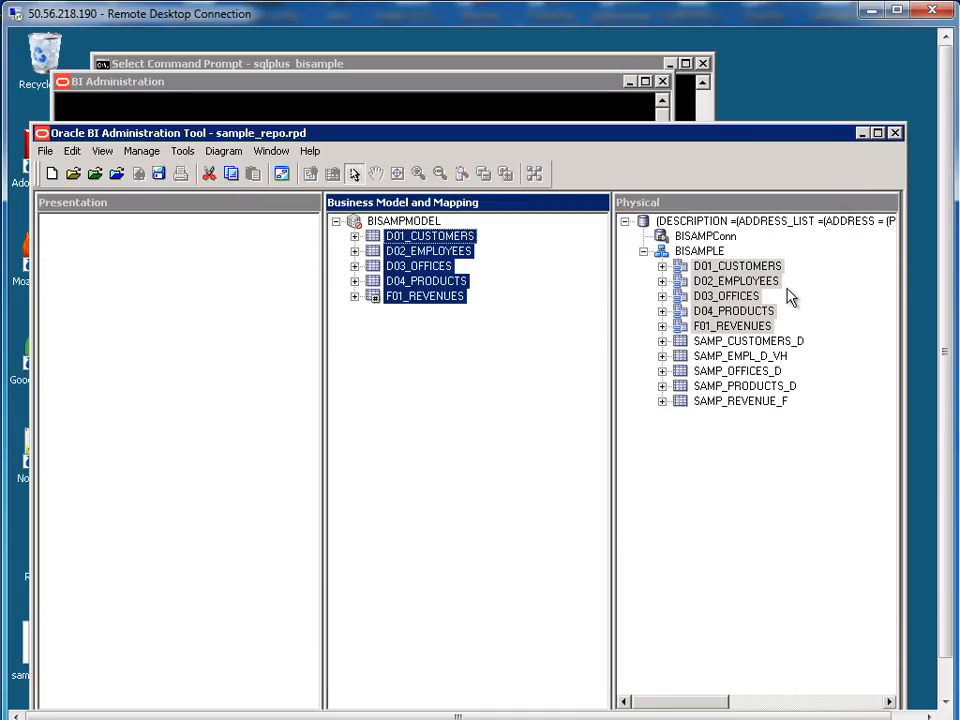
pyautogui.click(737, 266)
pyautogui.keyDown('shift'); pyautogui.click(720, 330); pyautogui.keyUp('shift')
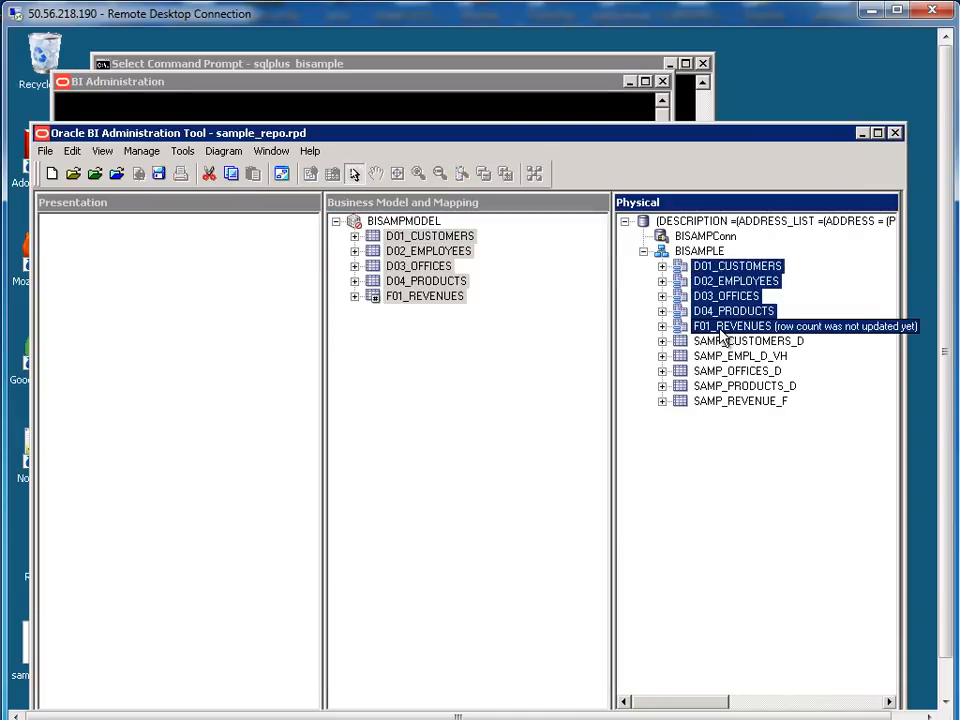
pyautogui.rightClick(721, 338)
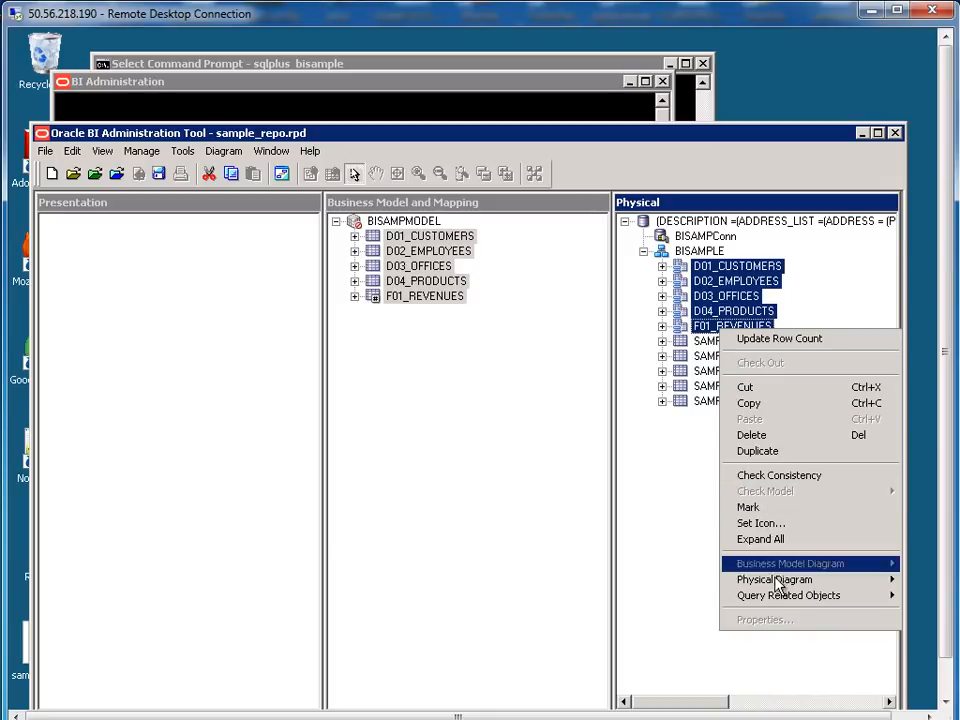
pyautogui.moveTo(778, 585)
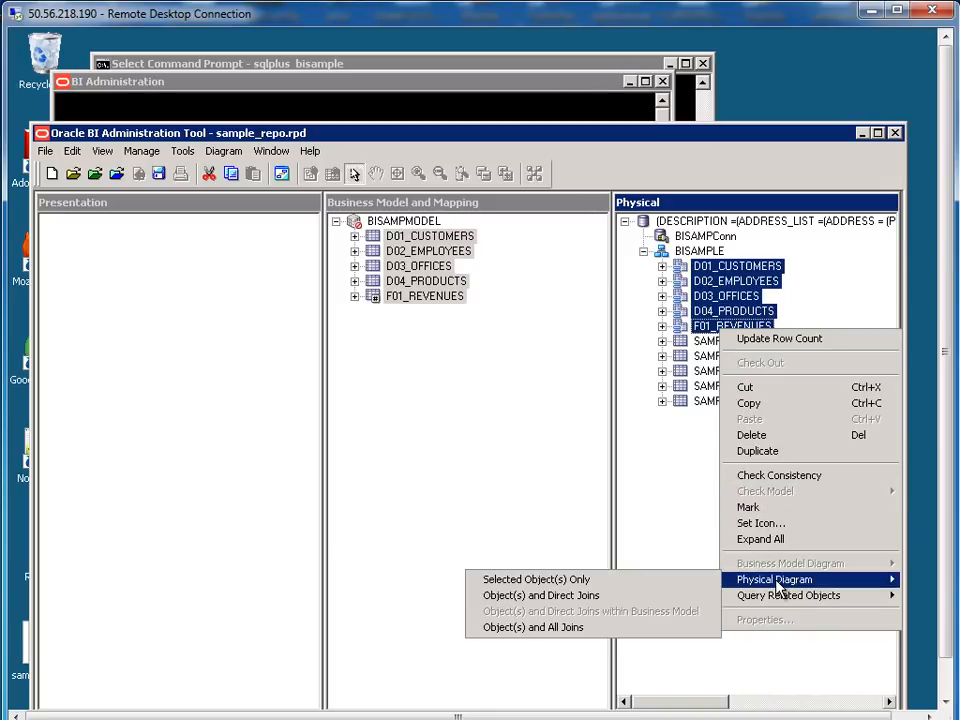
pyautogui.click(561, 579)
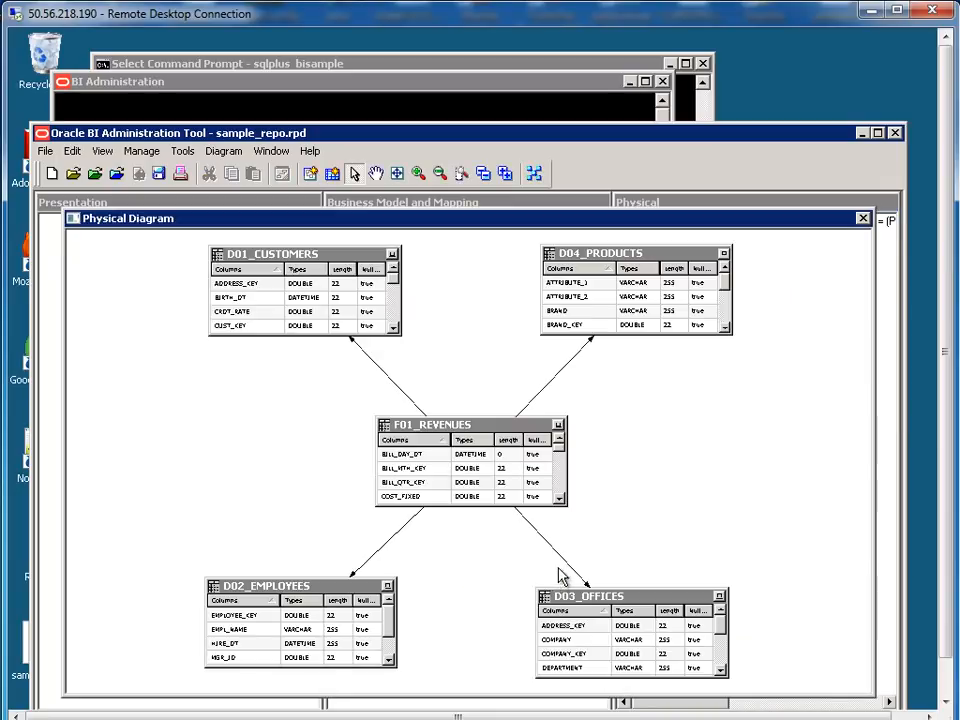
pyautogui.doubleClick(554, 379)
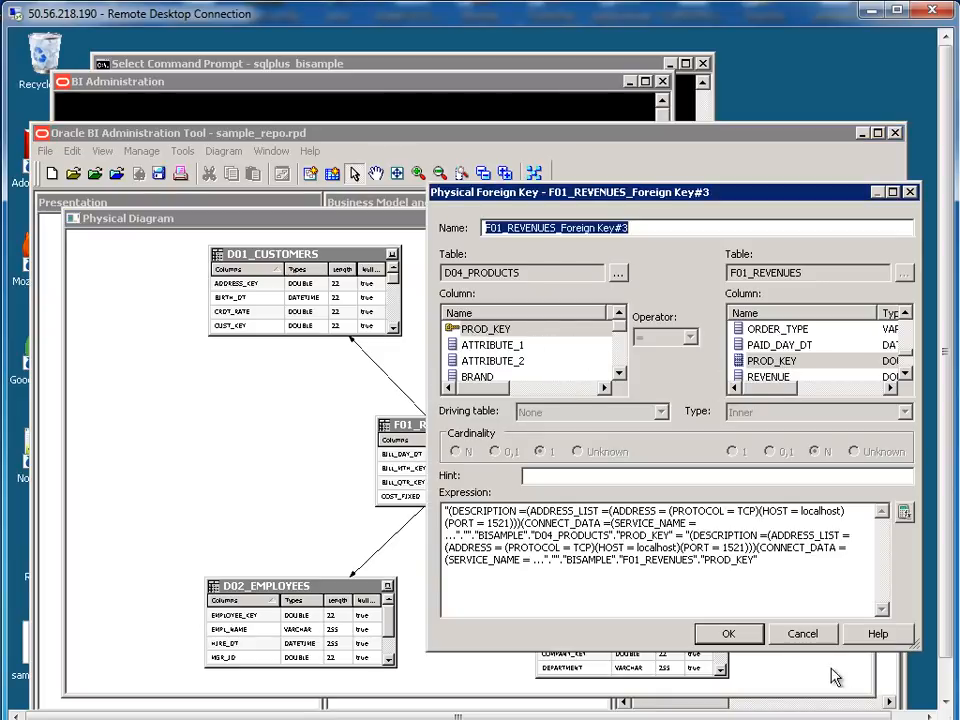
pyautogui.click(802, 634)
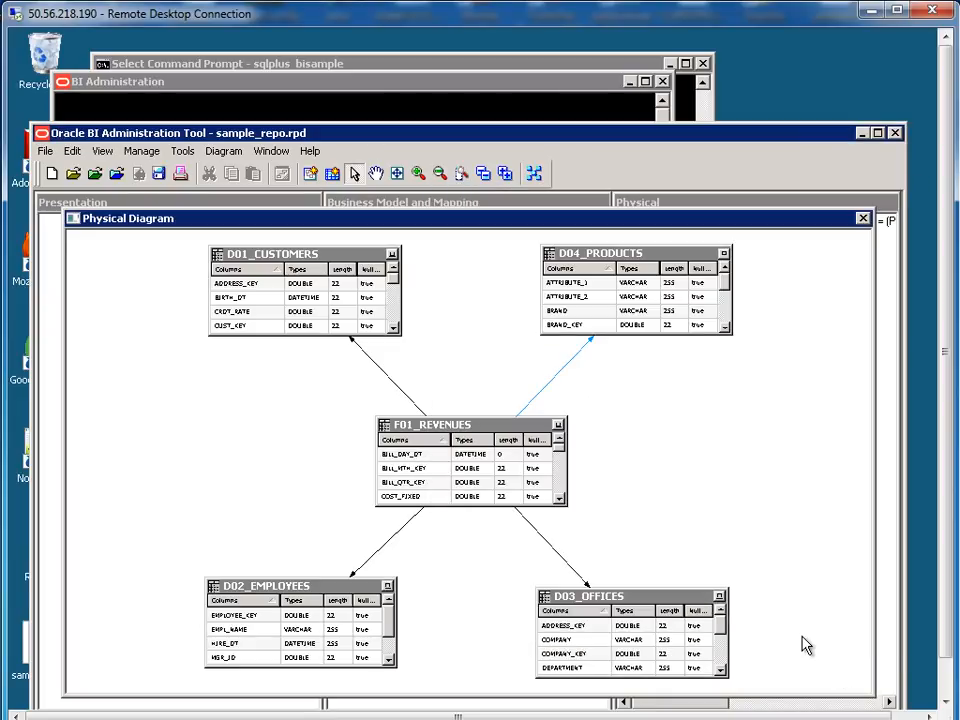
pyautogui.click(862, 218)
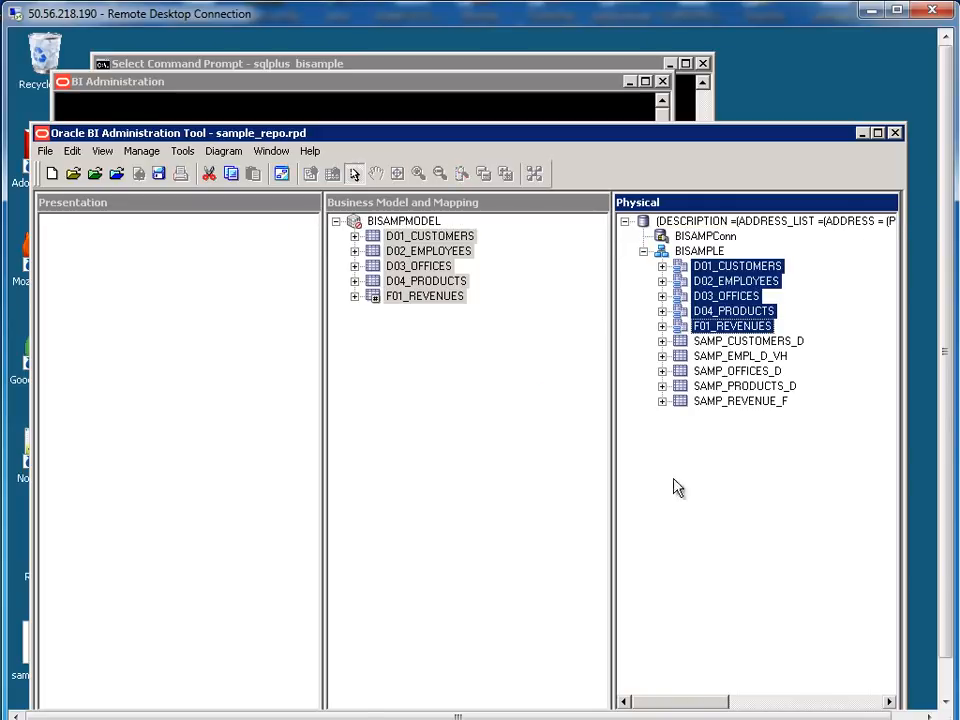
pyautogui.click(441, 388)
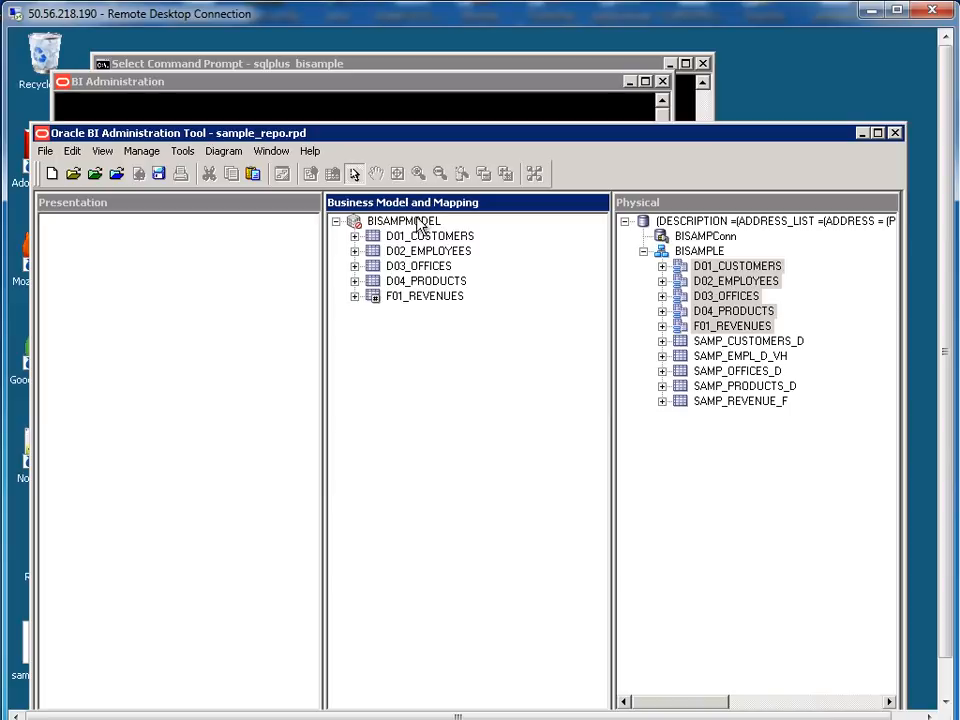
# Drag BISAMPMODEL into the Presentation layer and expand it to show its D01–F01 tables
pyautogui.moveTo(419, 226); pyautogui.dragTo(138, 307)
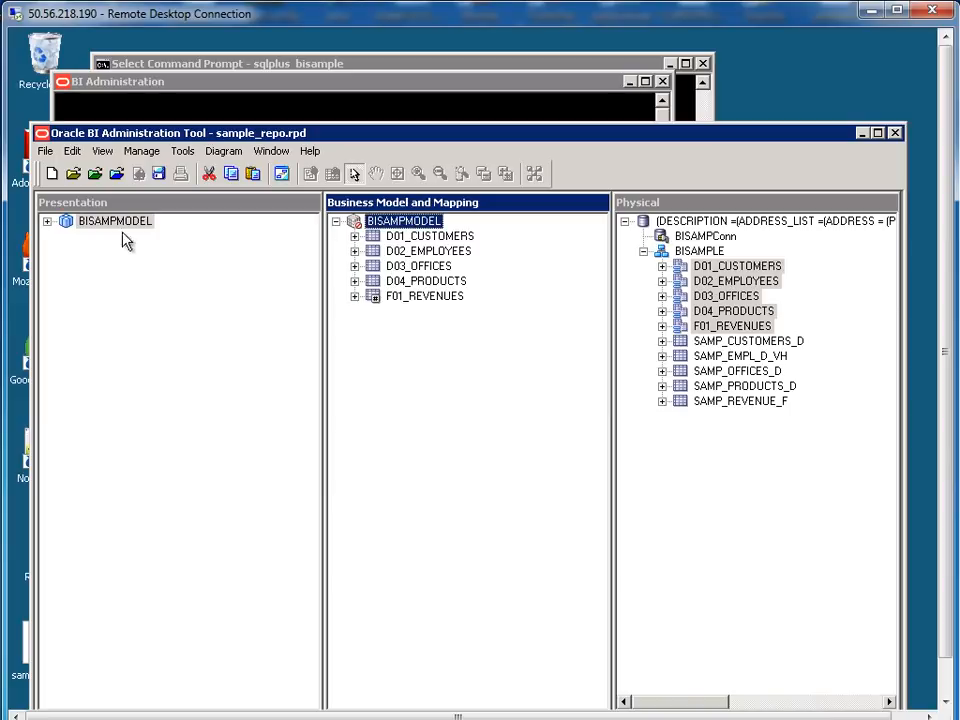
pyautogui.click(47, 222)
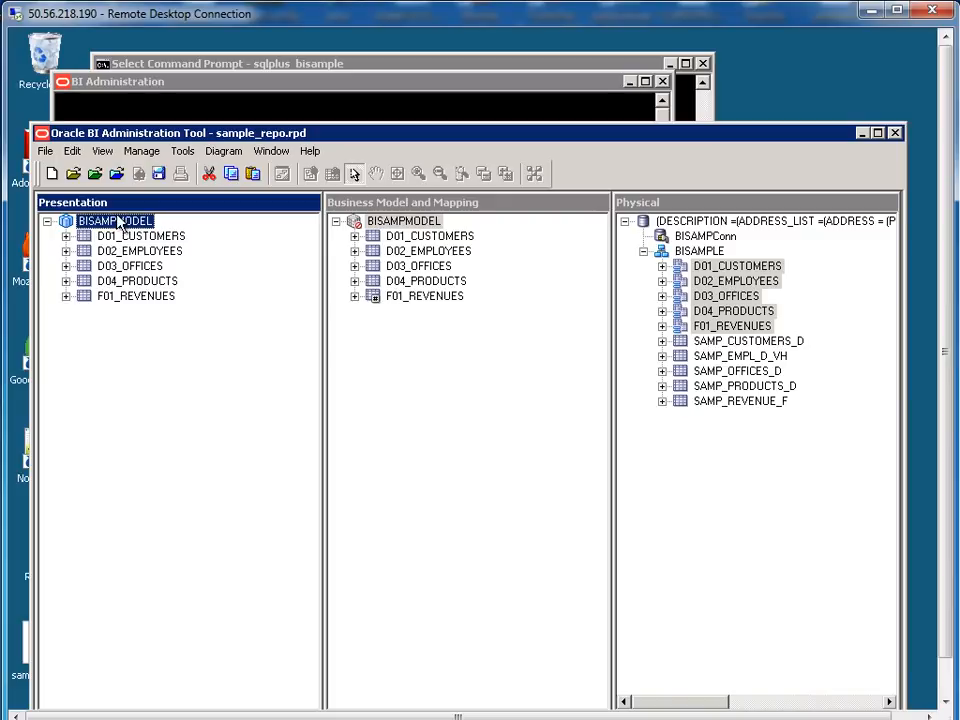
# Save the repository, pass the global consistency check, make BISAMPMODEL available for queries, and exit the Administration Tool
pyautogui.click(45, 153)
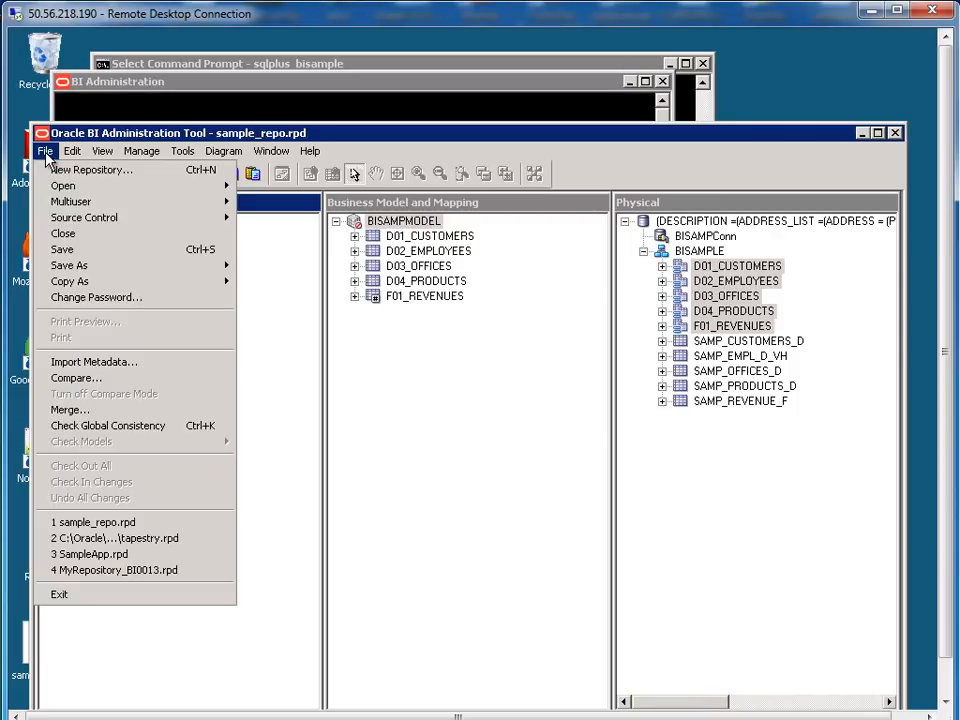
pyautogui.click(62, 249)
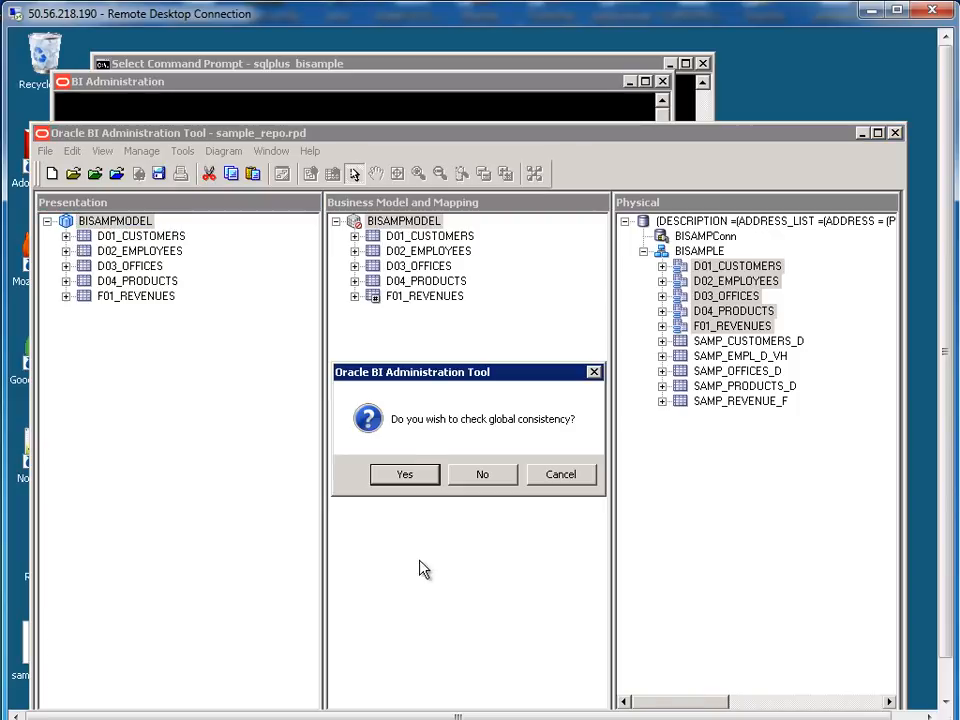
pyautogui.click(404, 474)
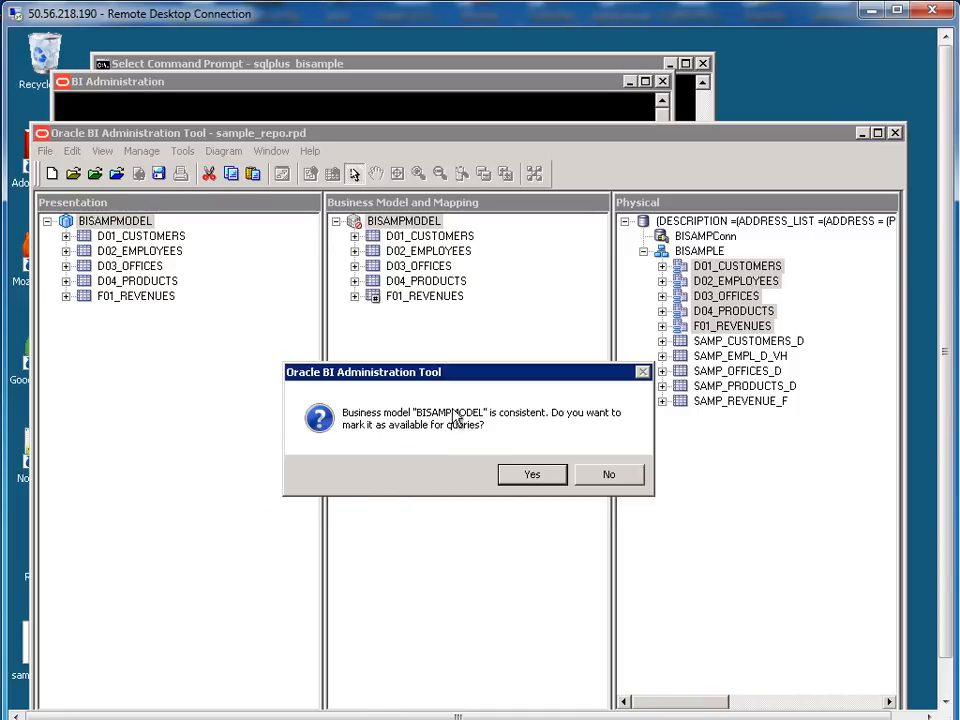
pyautogui.click(532, 480)
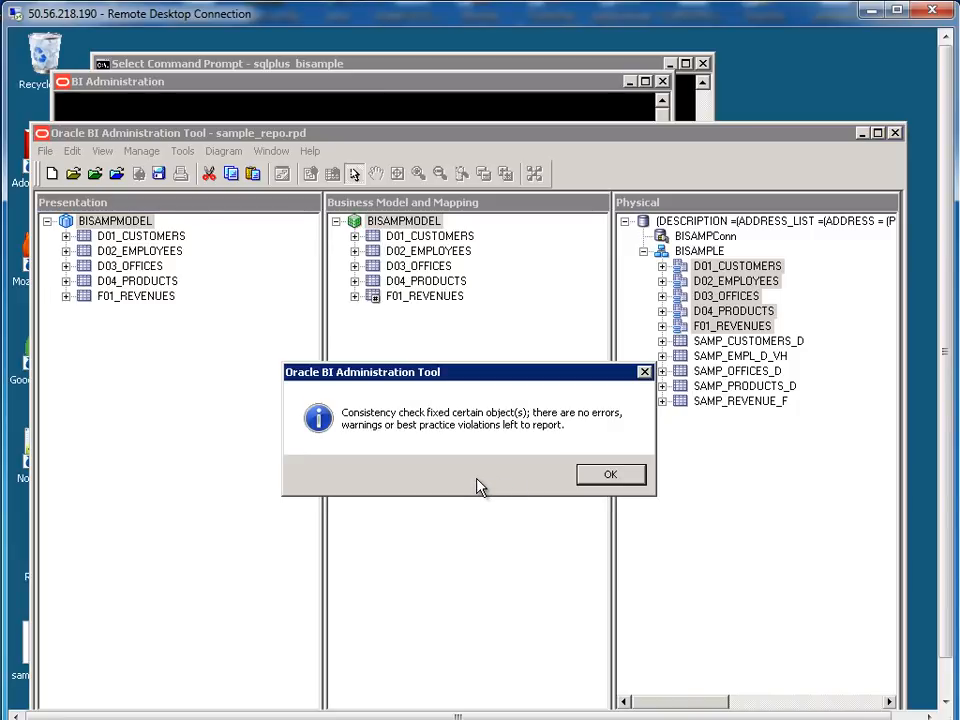
pyautogui.click(599, 479)
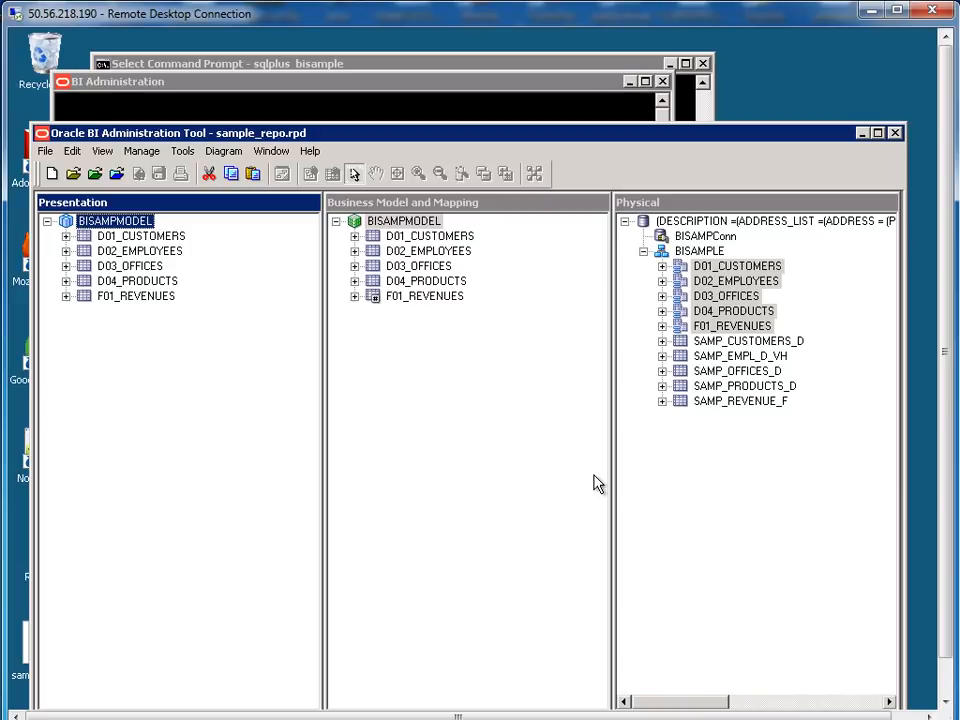
pyautogui.click(896, 134)
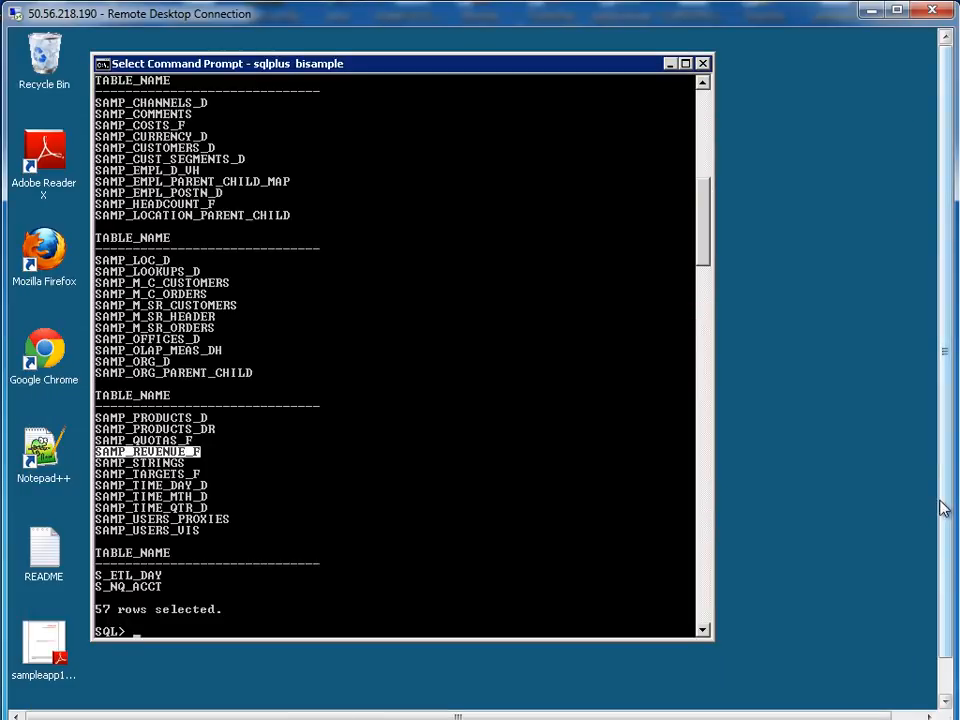
# Return to Firefox and reload the failed Oracle BI analytics page
pyautogui.moveTo(941, 501); pyautogui.dragTo(941, 552)
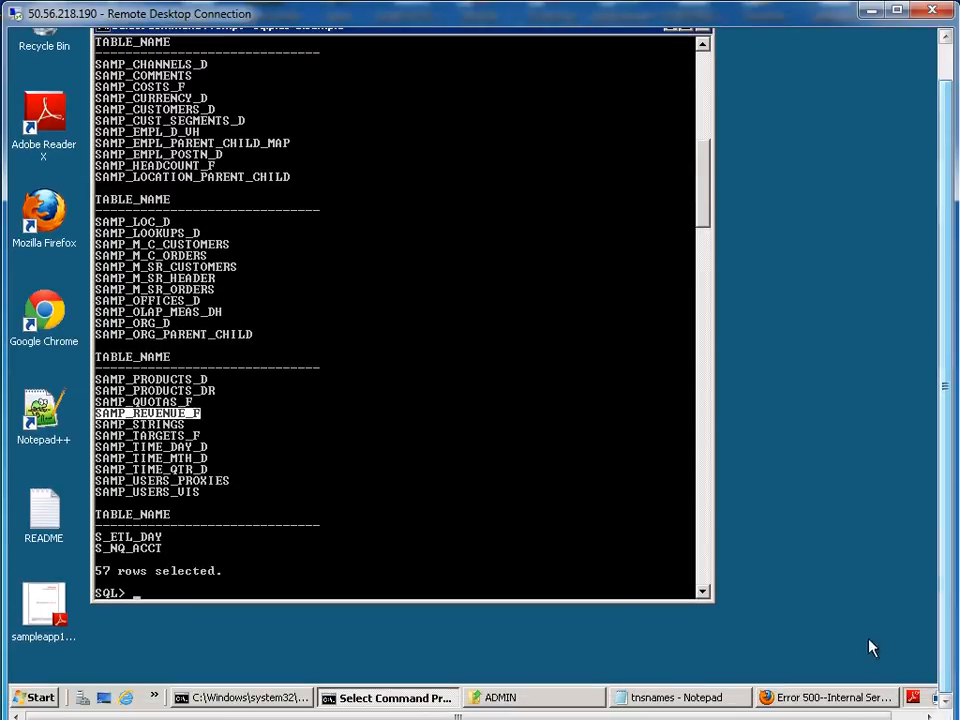
pyautogui.click(826, 698)
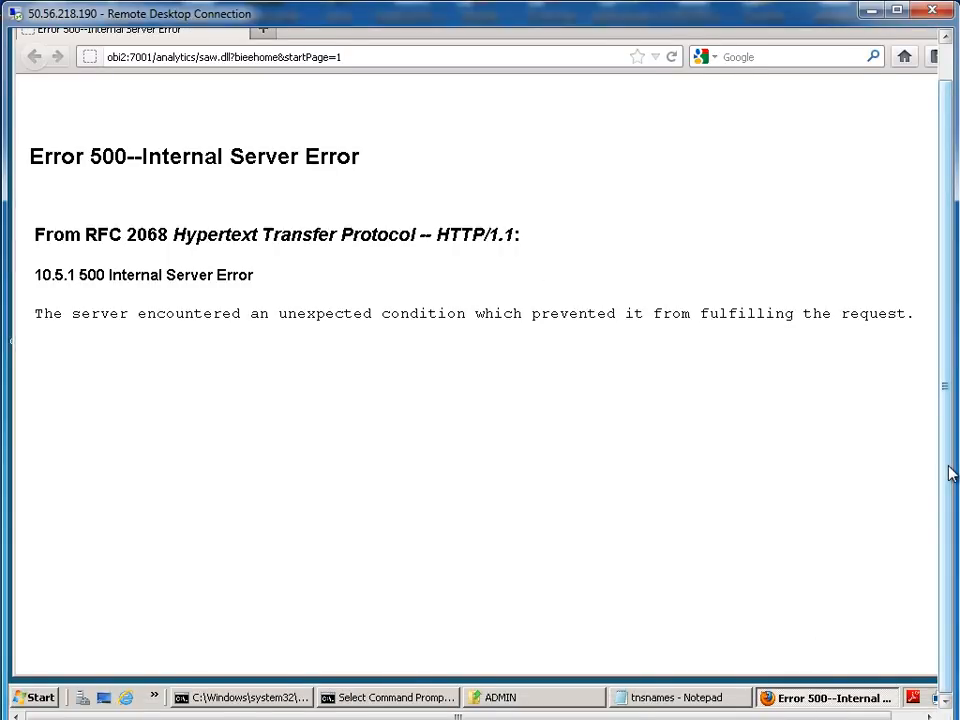
pyautogui.moveTo(949, 469); pyautogui.dragTo(949, 436)
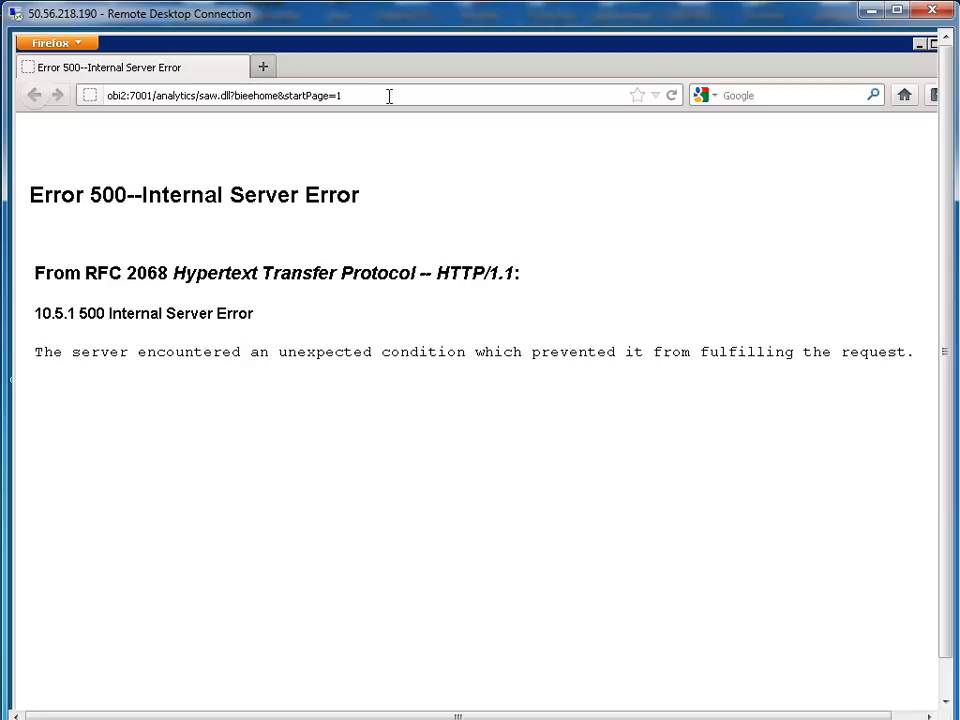
pyautogui.click(390, 95)
pyautogui.click(673, 97)
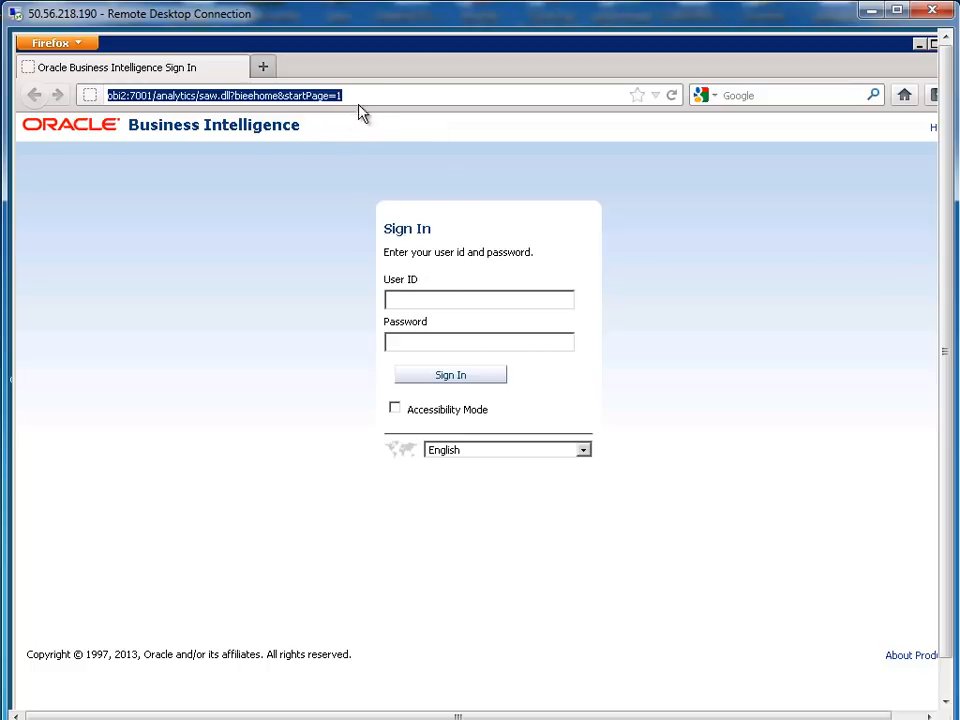
# Sign in with the saved weblogic credentials to reach the General Index dashboard
pyautogui.click(459, 300)
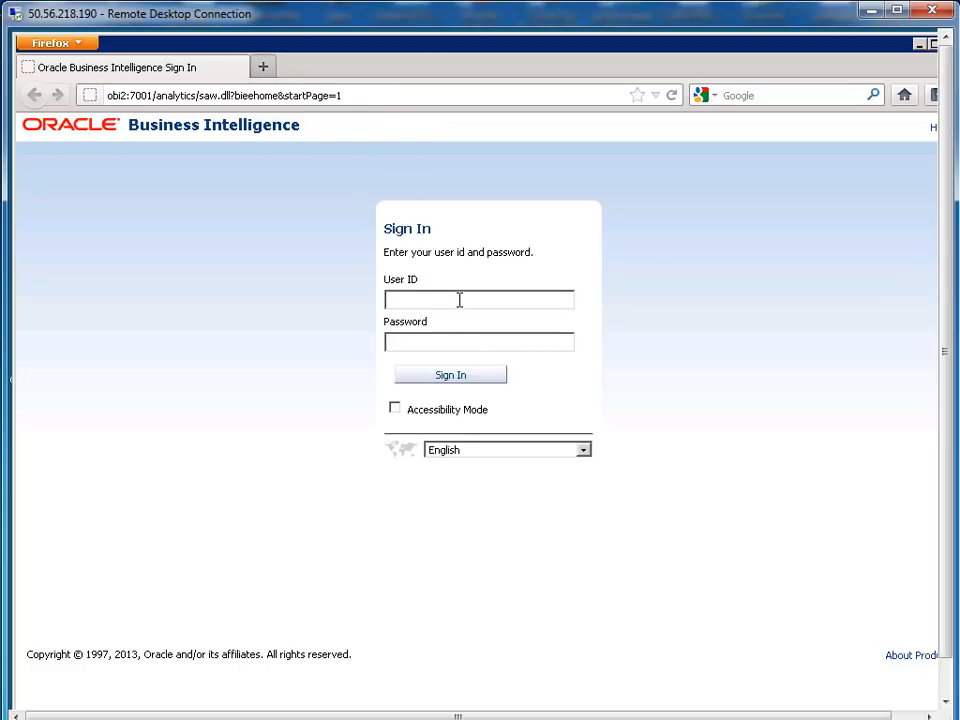
pyautogui.write('WEB')
pyautogui.press('BackSpace')
pyautogui.press('BackSpace')
pyautogui.press('BackSpace')
pyautogui.write('we')
pyautogui.click(456, 320)
pyautogui.click(458, 377)
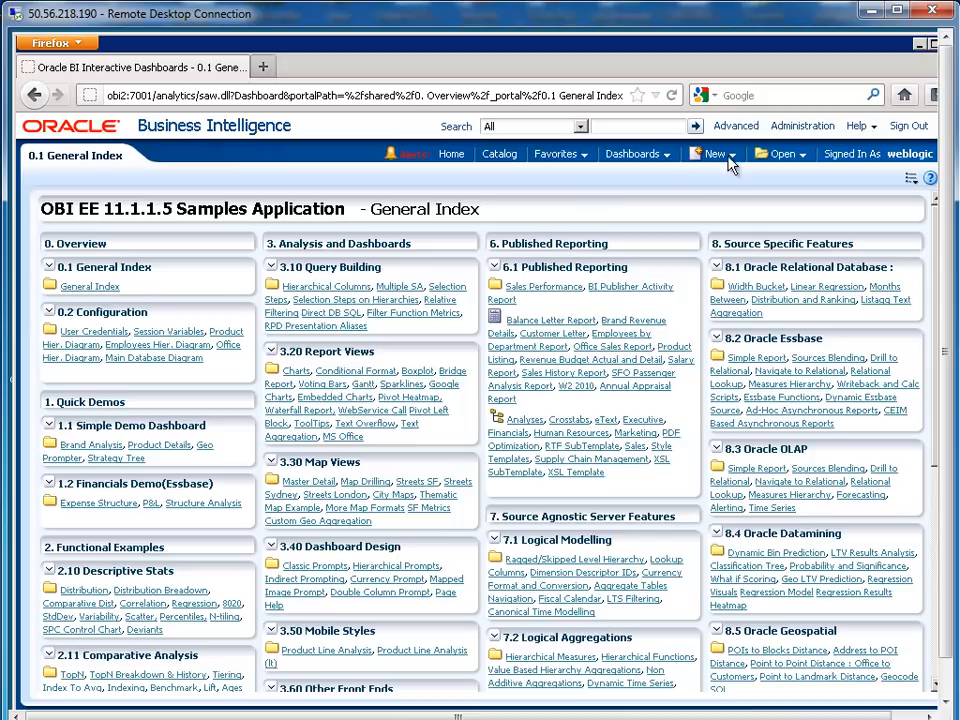
# Create a new Untitled analysis from New > Analysis using the A - Sample Sales subject area
pyautogui.click(729, 156)
pyautogui.click(722, 198)
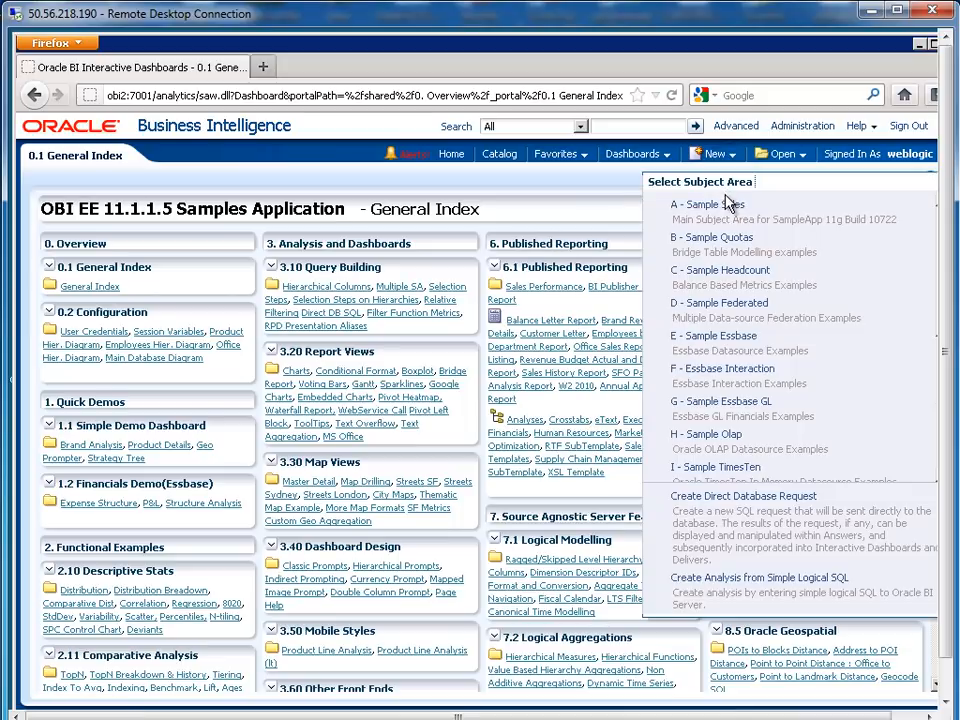
pyautogui.click(725, 208)
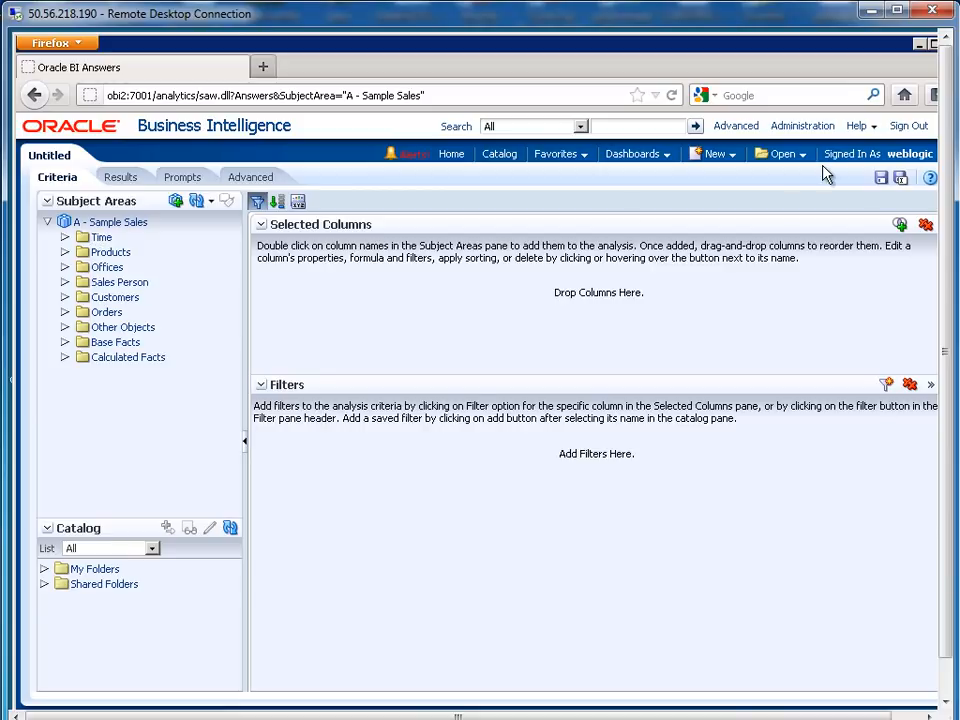
pyautogui.click(726, 157)
pyautogui.click(728, 197)
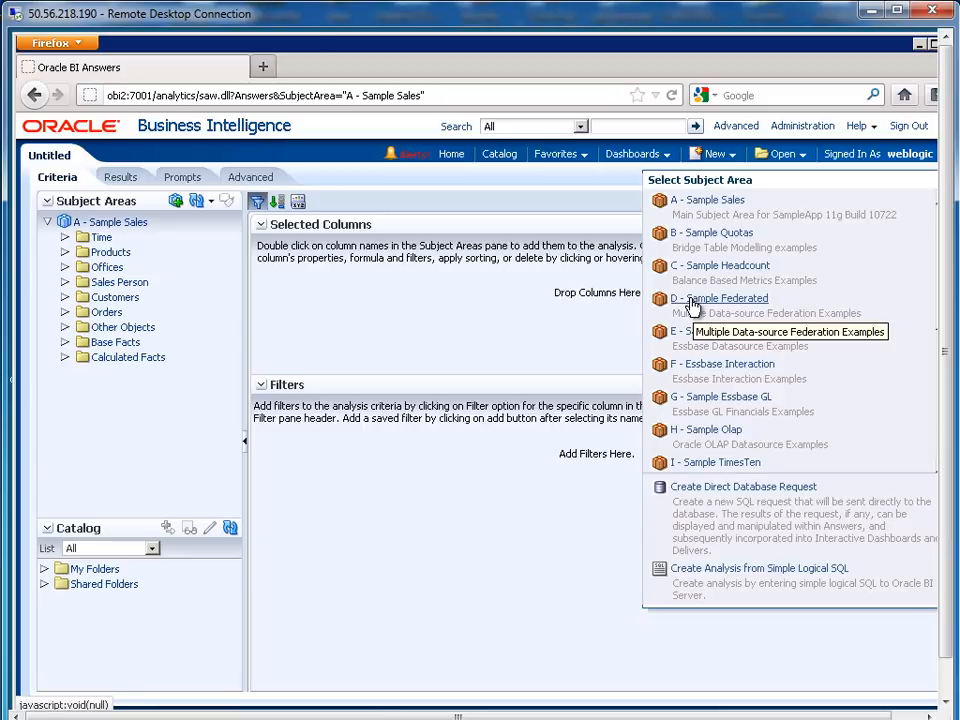
# Load the Enterprise Manager address localhost:7001/em/ in a new browser tab
pyautogui.click(265, 68)
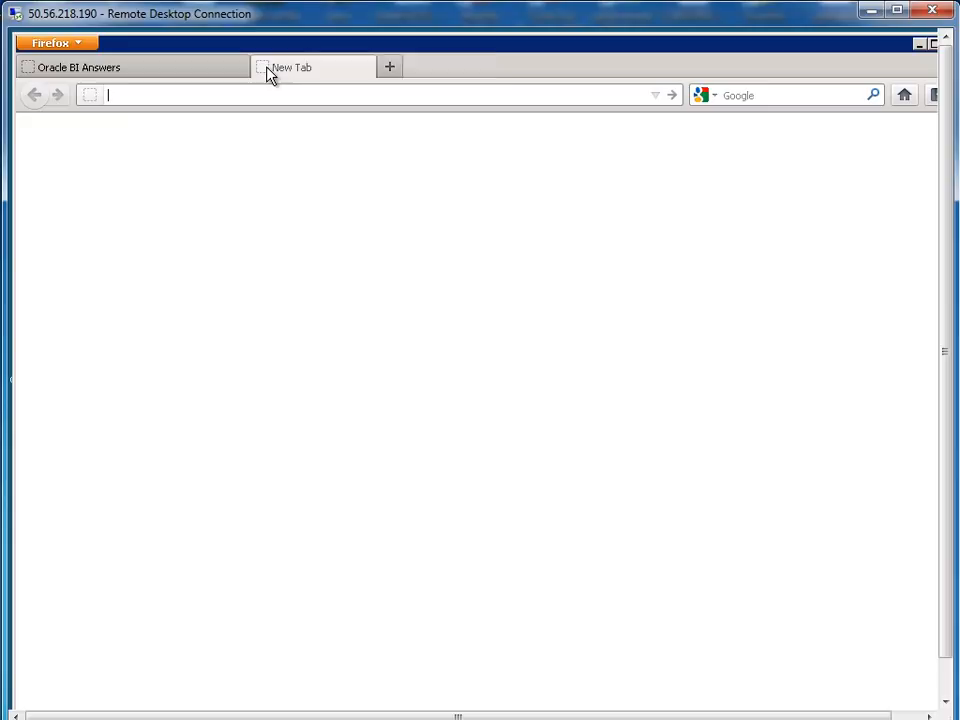
pyautogui.write('l')
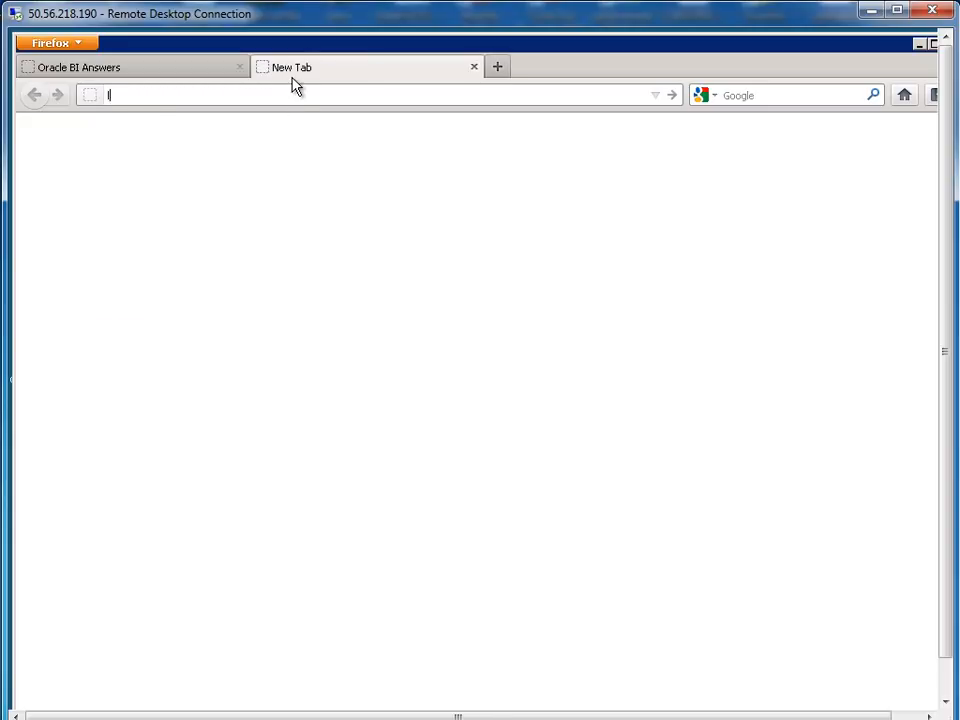
pyautogui.write('oc')
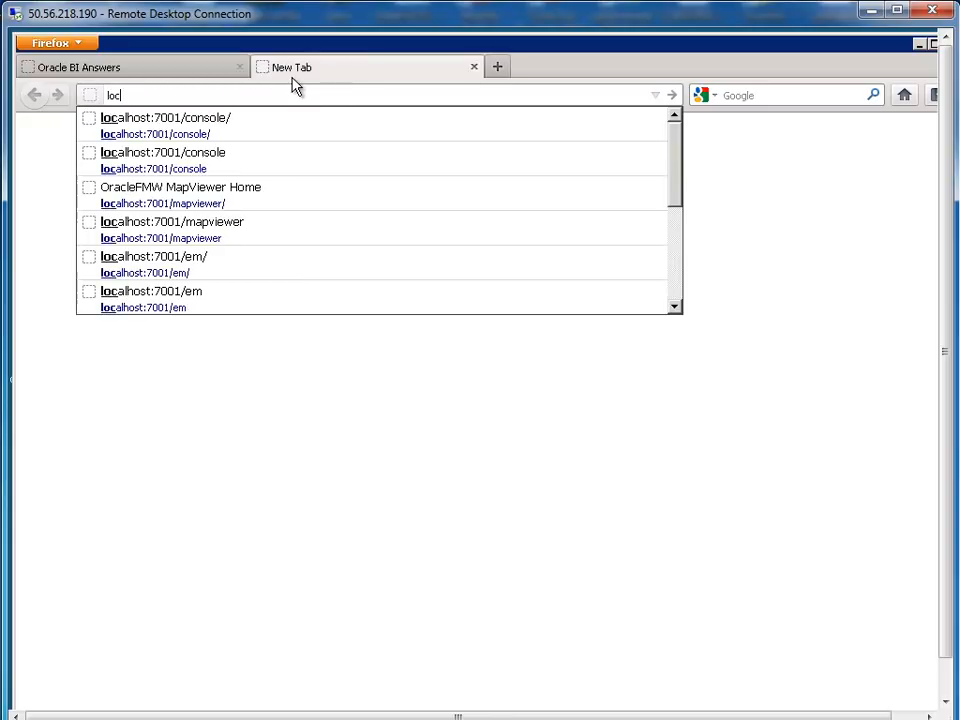
pyautogui.press('Down')
pyautogui.press('Down')
pyautogui.press('Down')
pyautogui.press('Down')
pyautogui.press('Down')
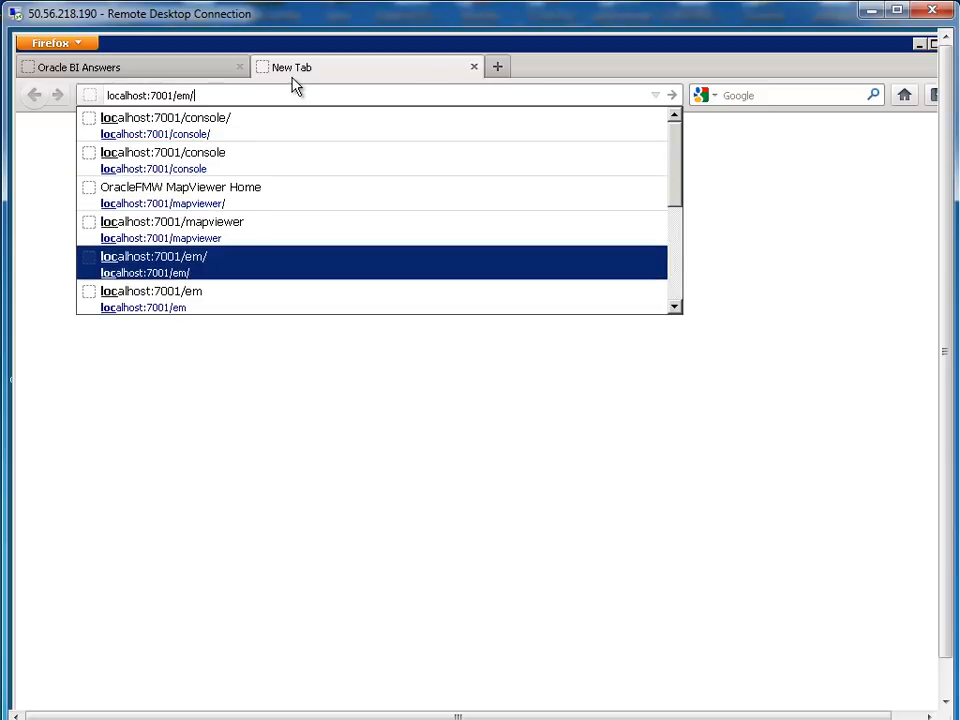
pyautogui.press('Return')
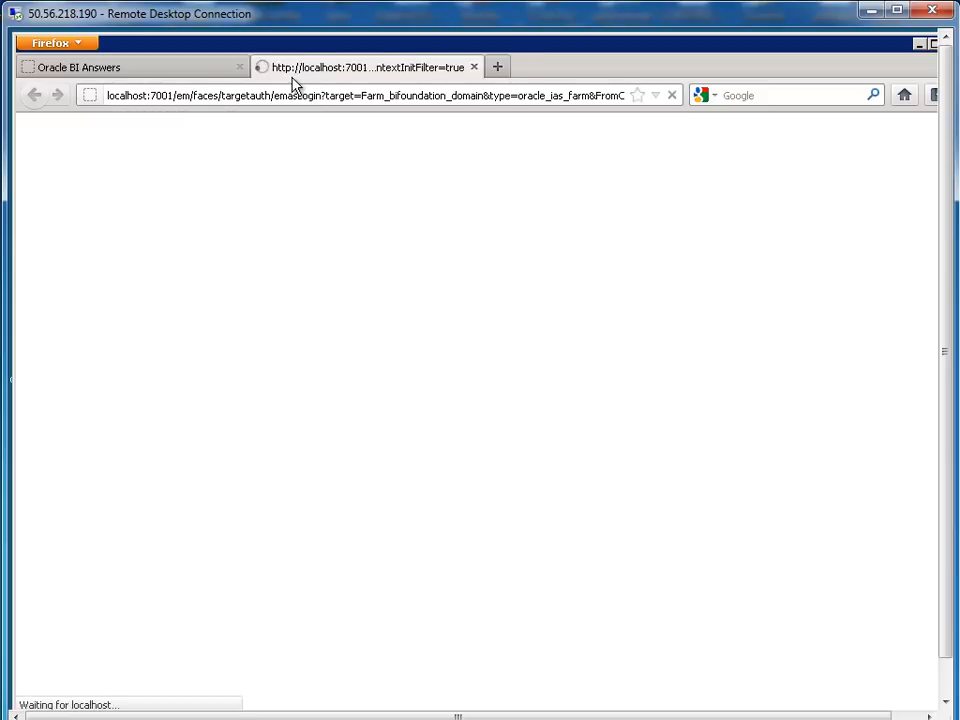
# Log in to Fusion Middleware Control with the saved weblogic credentials
pyautogui.doubleClick(179, 97)
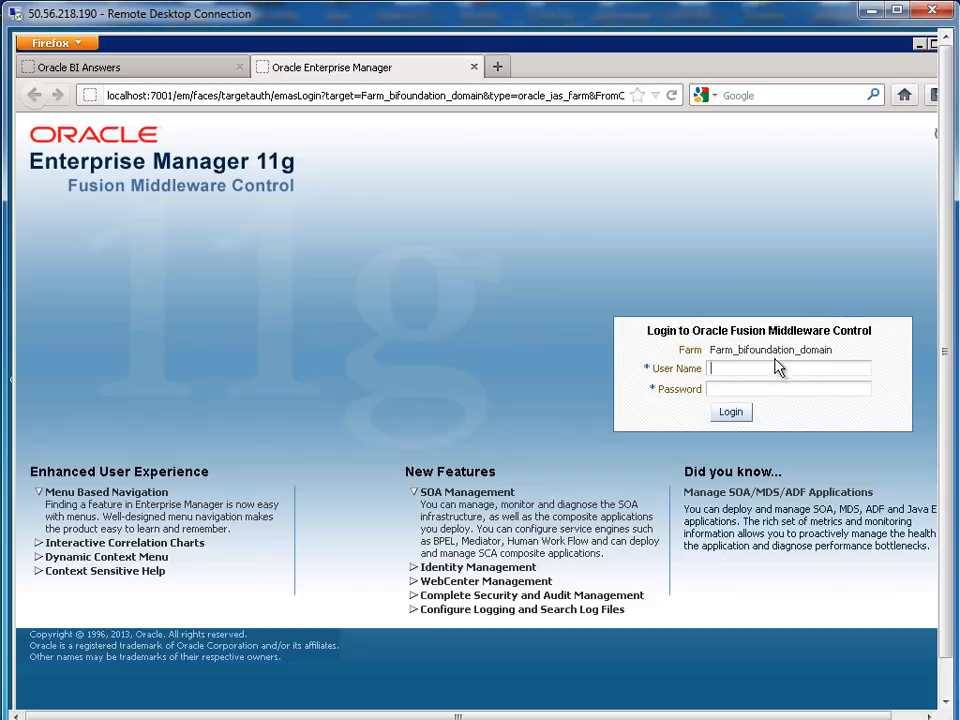
pyautogui.write('w')
pyautogui.click(738, 389)
pyautogui.click(736, 418)
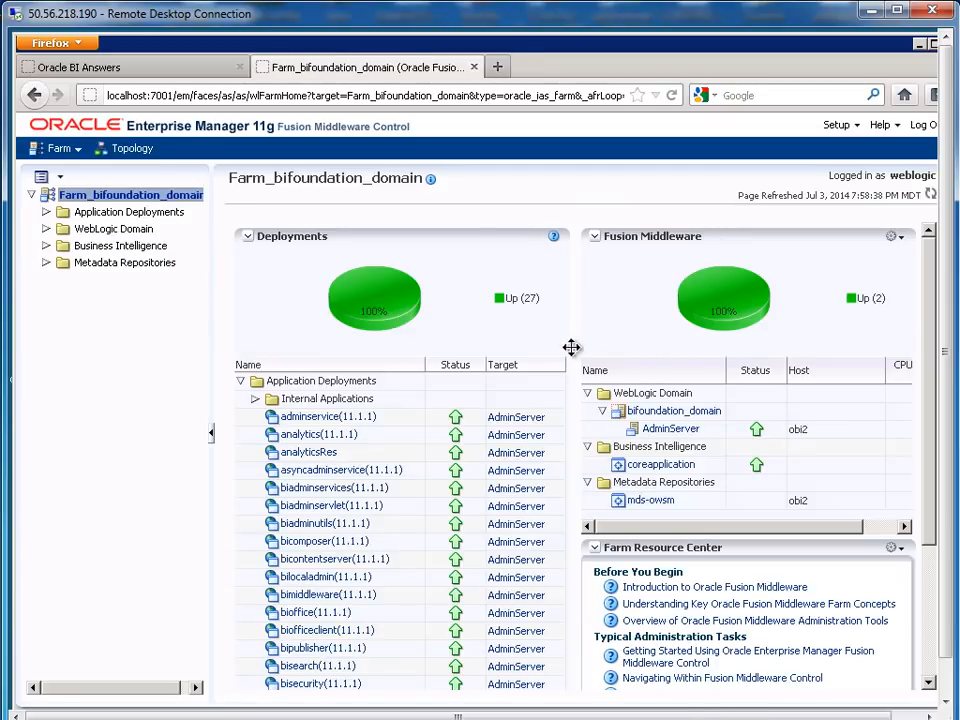
# Expand Business Intelligence, select the coreapplication instance, and show its Deployment settings
pyautogui.click(115, 248)
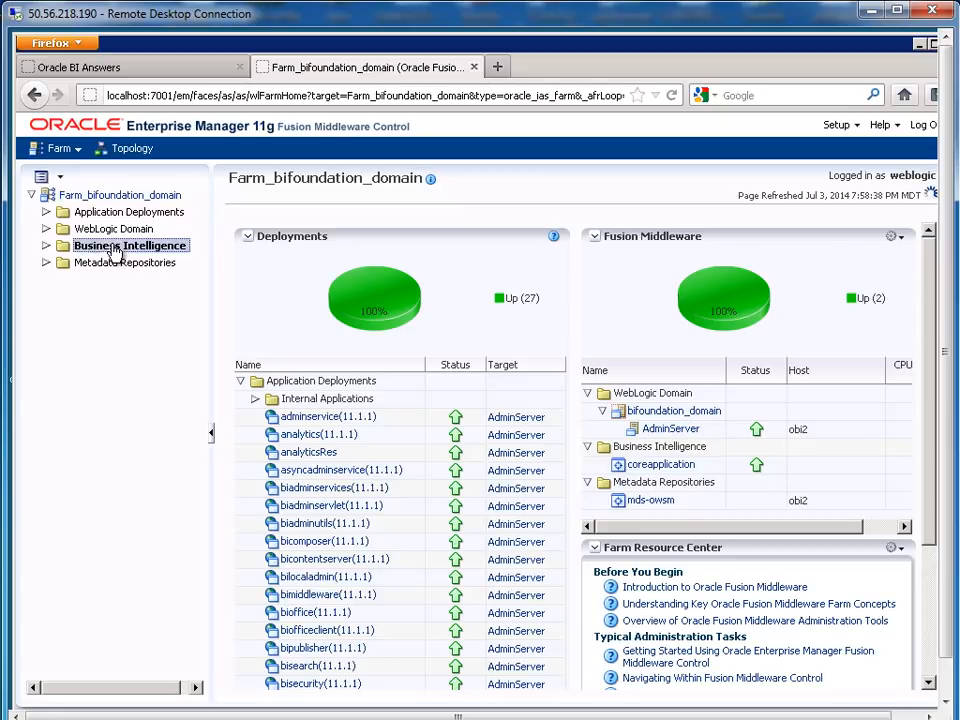
pyautogui.click(46, 247)
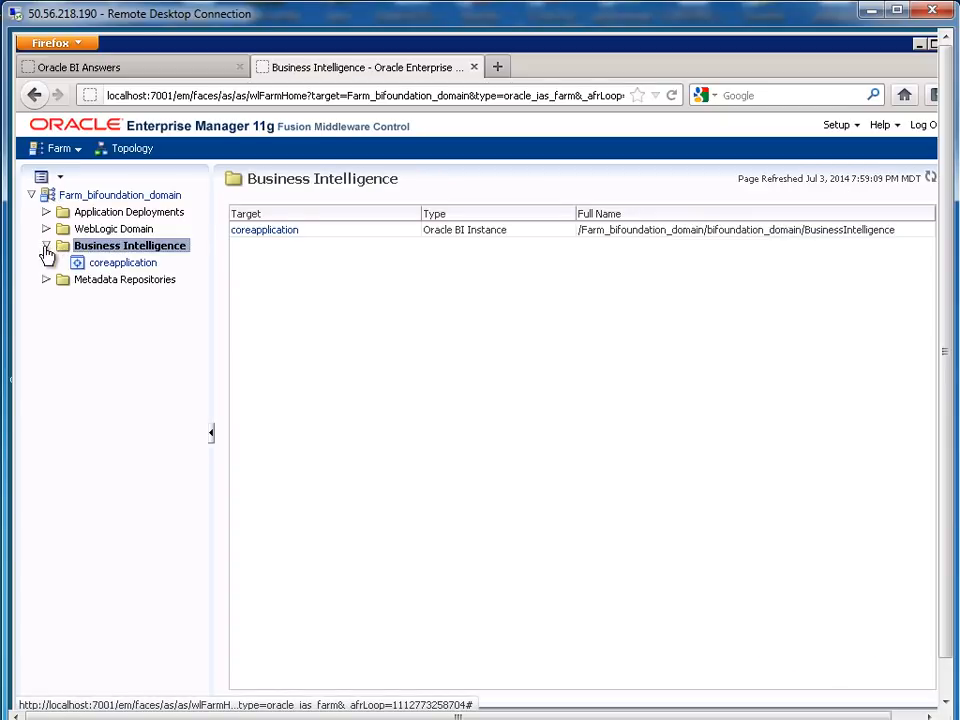
pyautogui.click(123, 266)
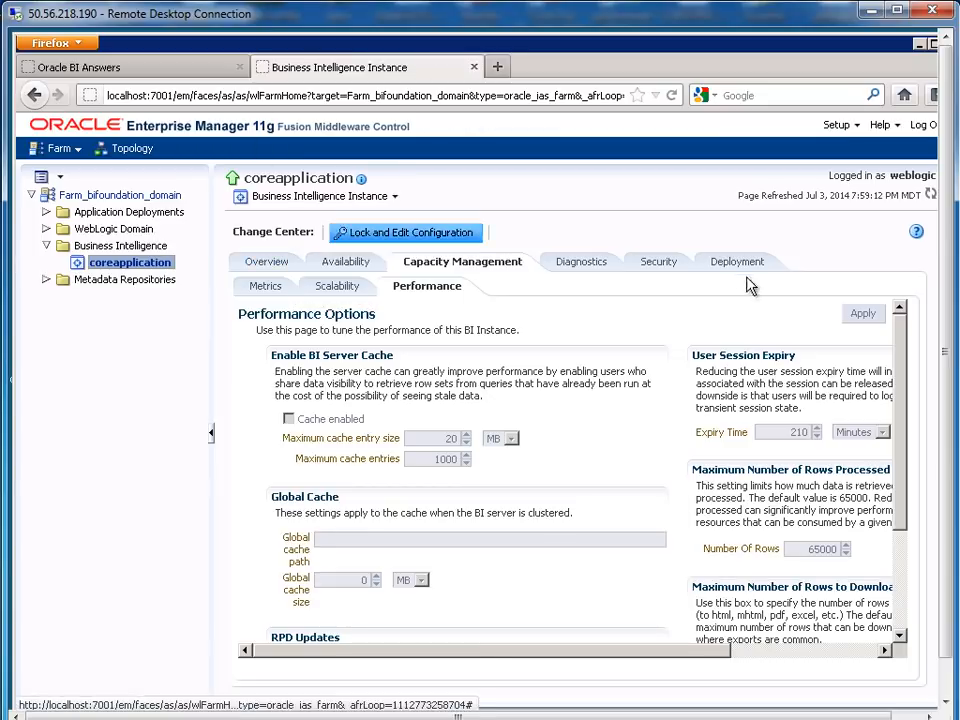
pyautogui.click(752, 264)
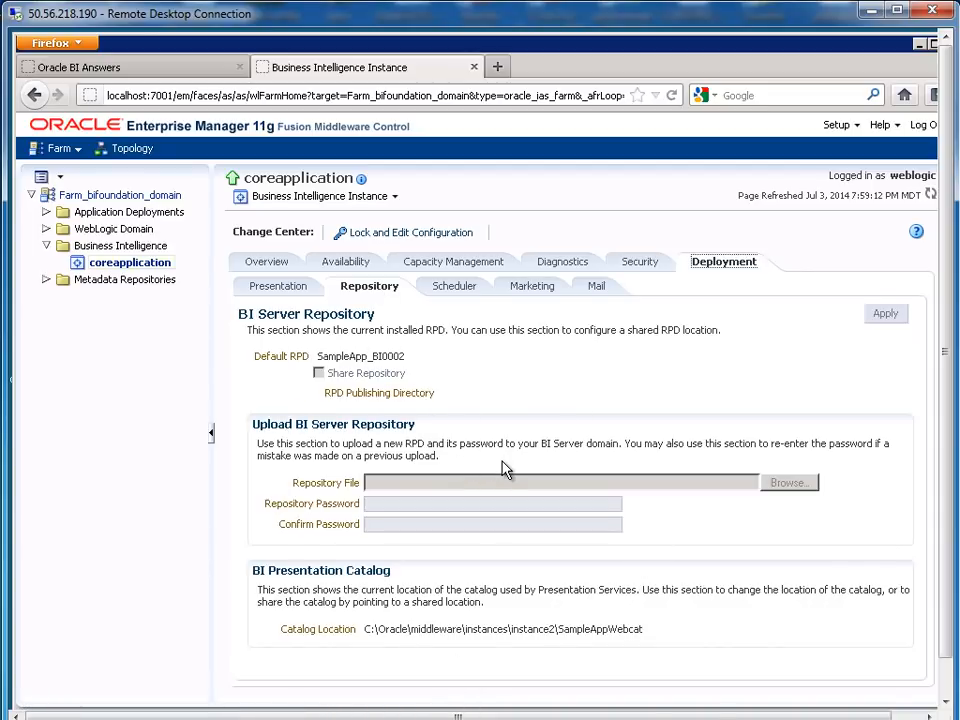
# Lock the configuration for editing and choose C:\myfiles\sample_repo.rpd as the repository file
pyautogui.click(421, 234)
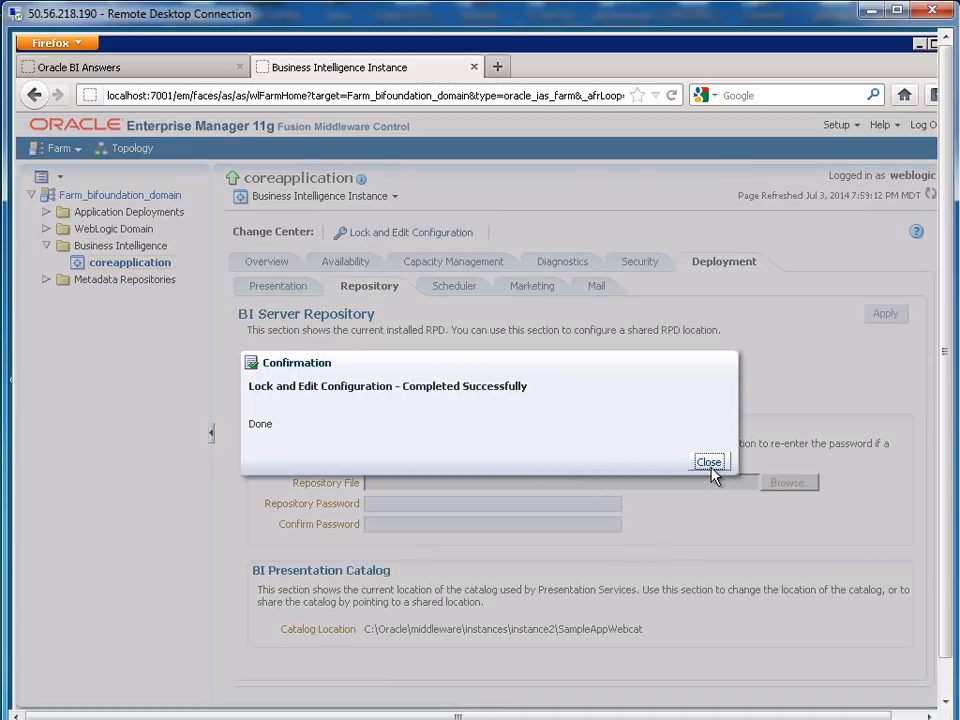
pyautogui.click(714, 462)
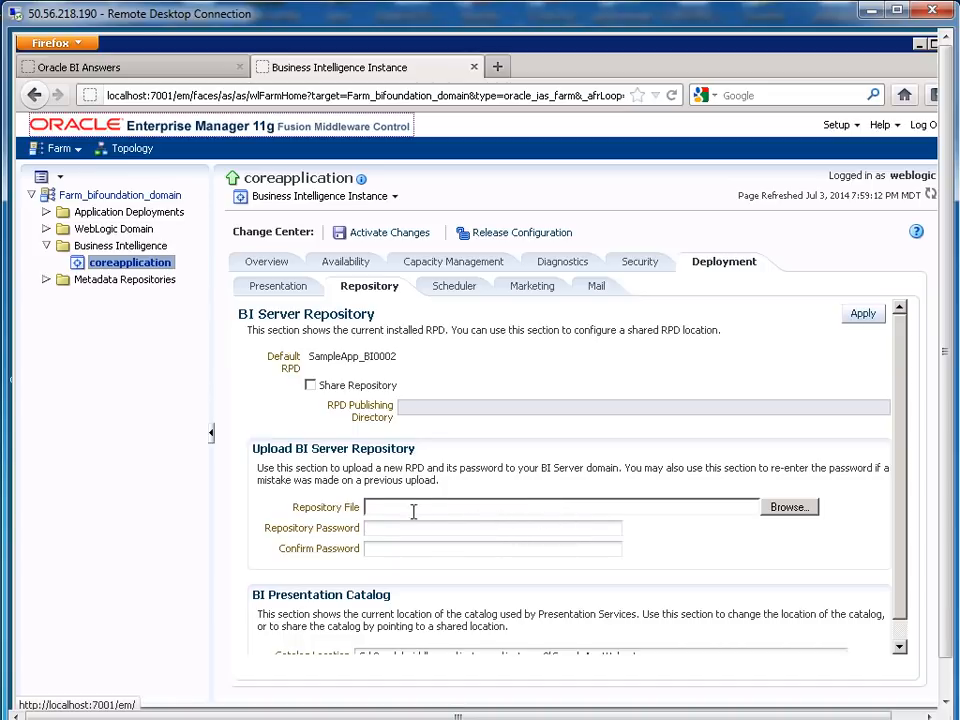
pyautogui.click(790, 507)
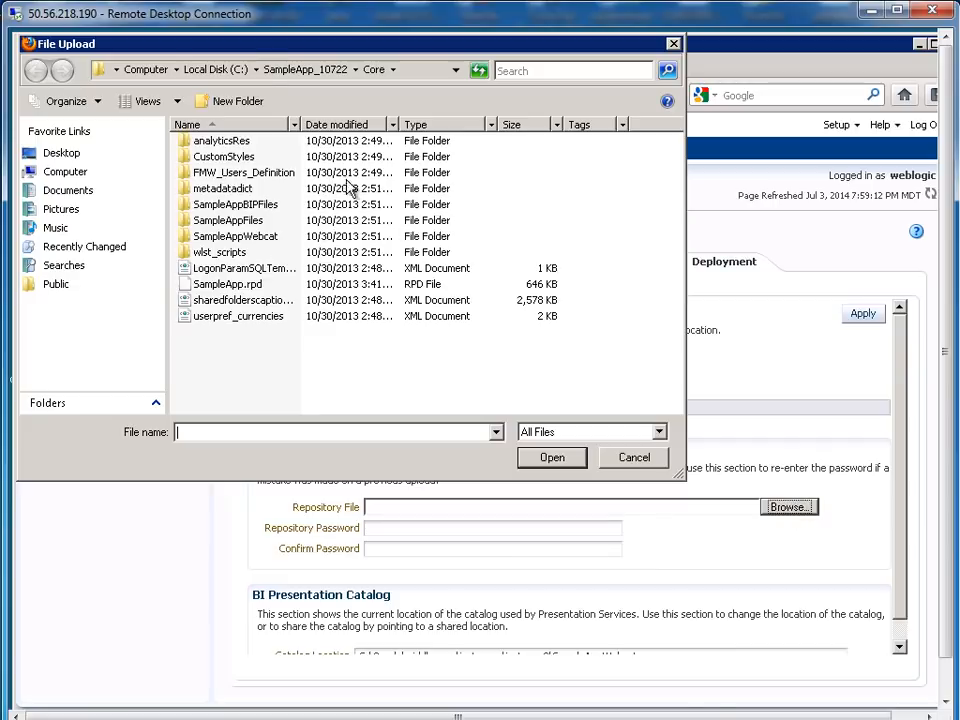
pyautogui.click(220, 72)
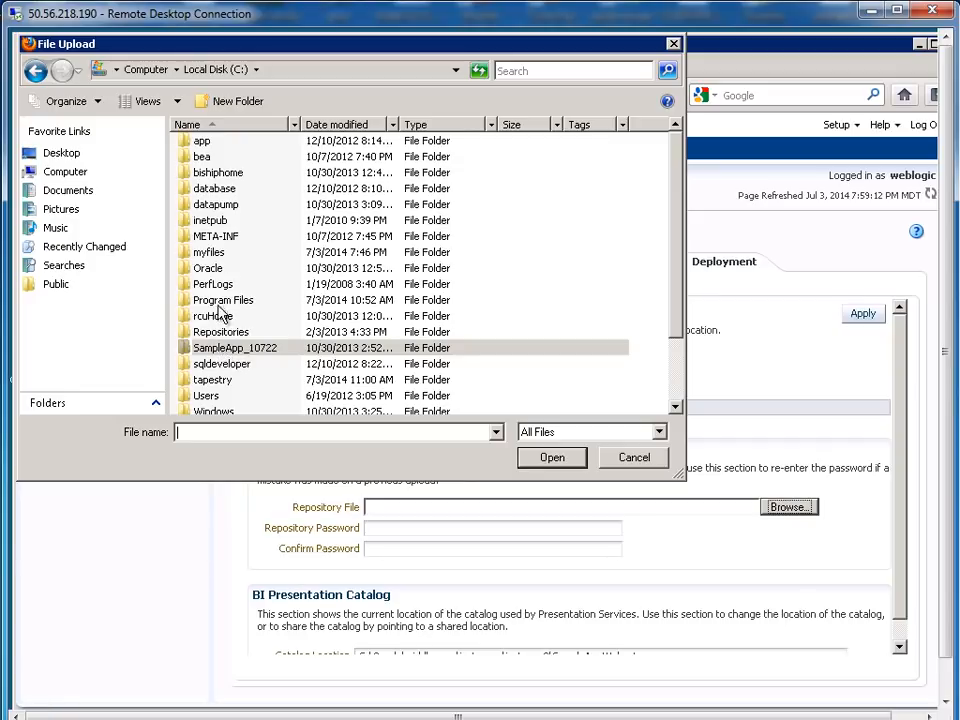
pyautogui.doubleClick(212, 252)
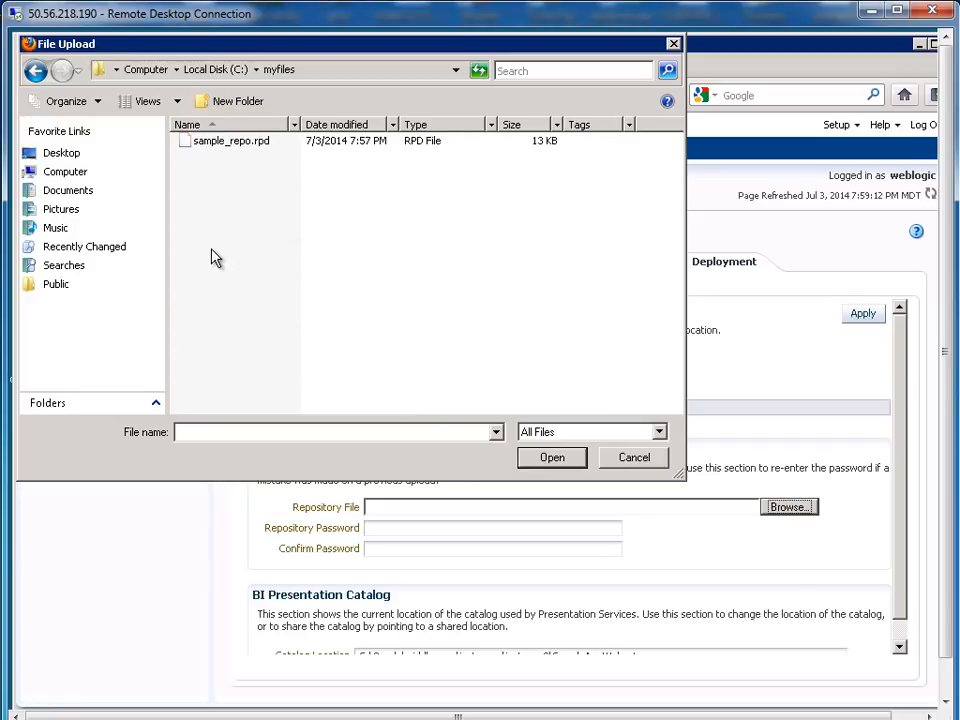
pyautogui.doubleClick(215, 143)
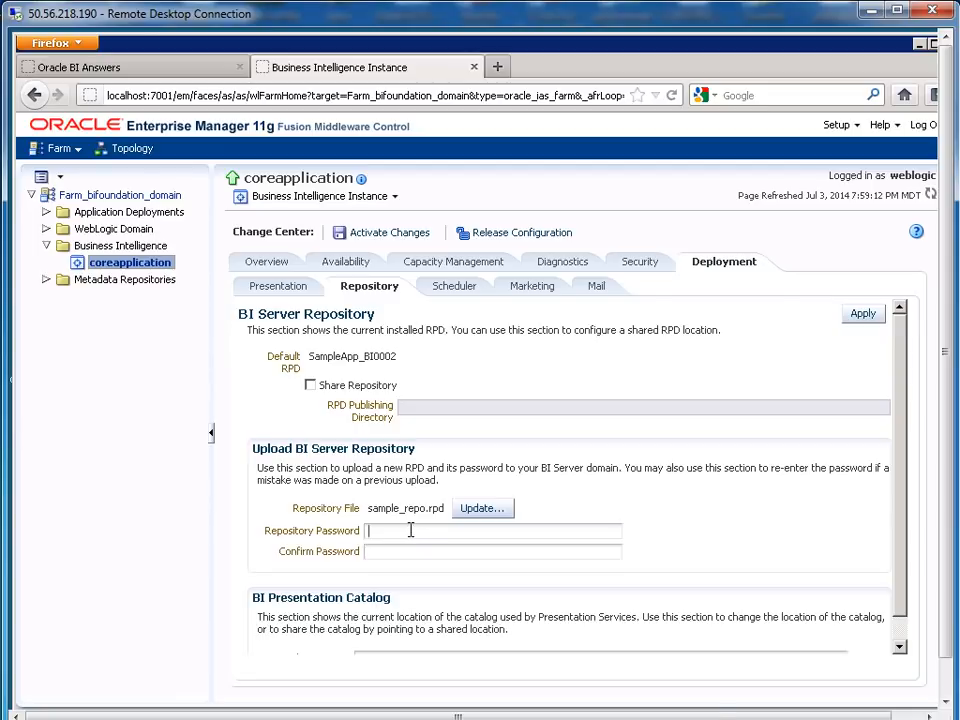
# Enter the repository password in both Repository Password and Confirm Password
pyautogui.write('dmin123')
pyautogui.press('Tab')
pyautogui.write('admin12')
pyautogui.click(948, 585)
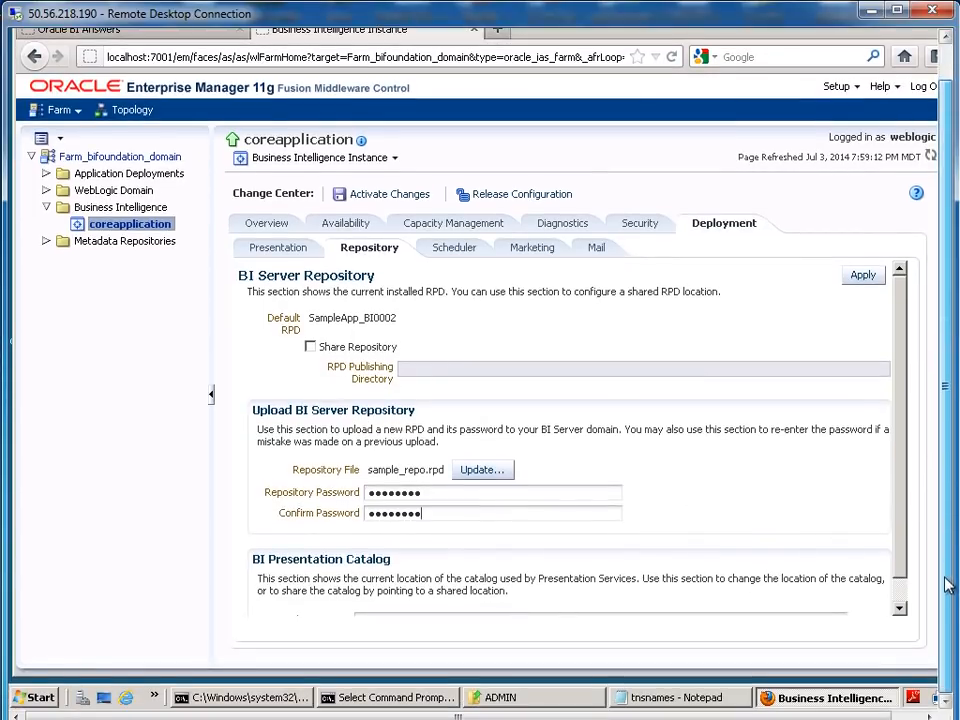
pyautogui.click(900, 606)
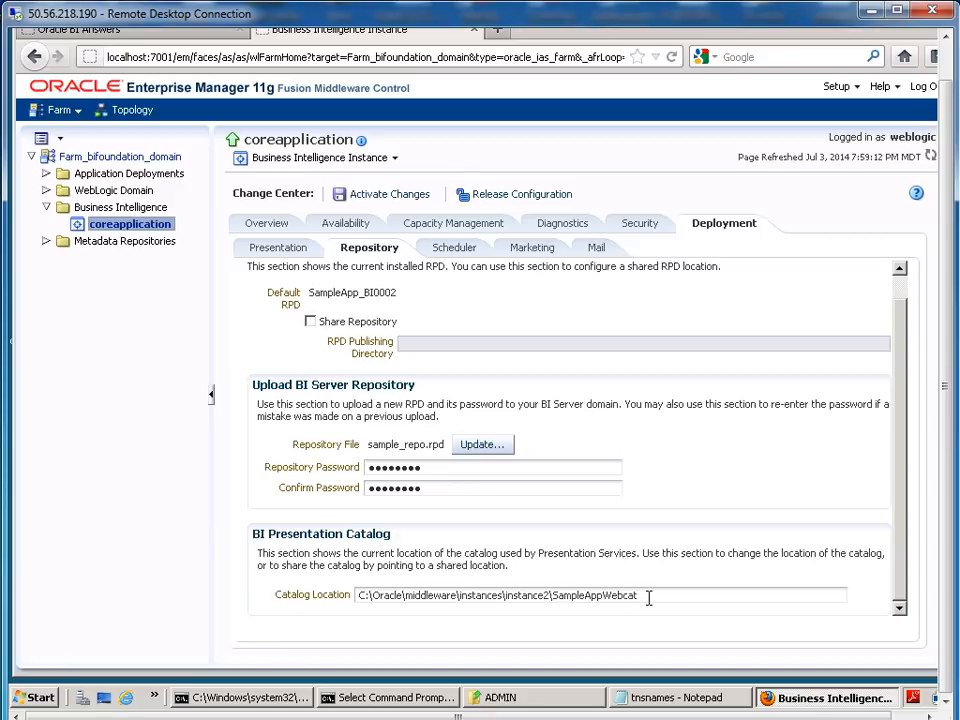
# Change the Catalog Location path to C:\myfiles\mycatalog
pyautogui.moveTo(373, 598); pyautogui.dragTo(725, 597)
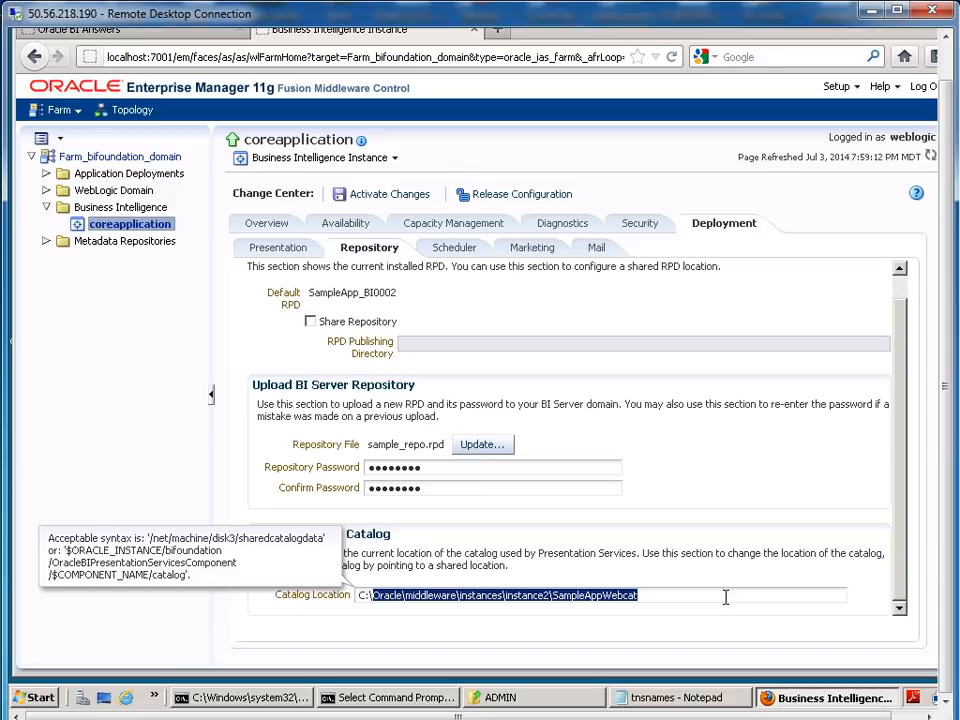
pyautogui.press('BackSpace')
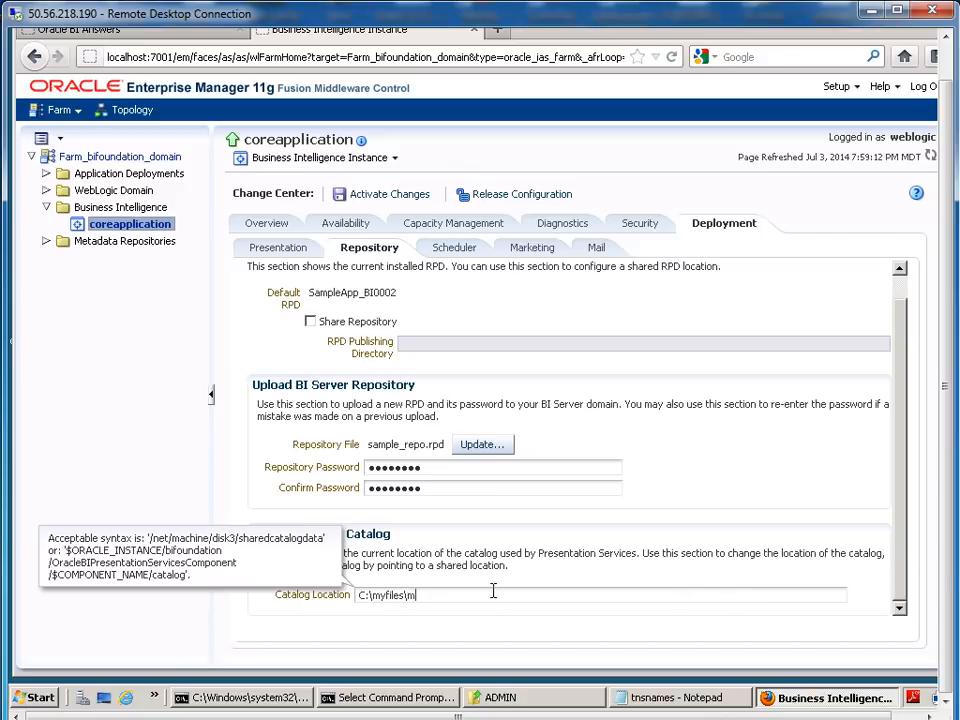
pyautogui.write('atalog')
pyautogui.moveTo(407, 598); pyautogui.dragTo(471, 593)
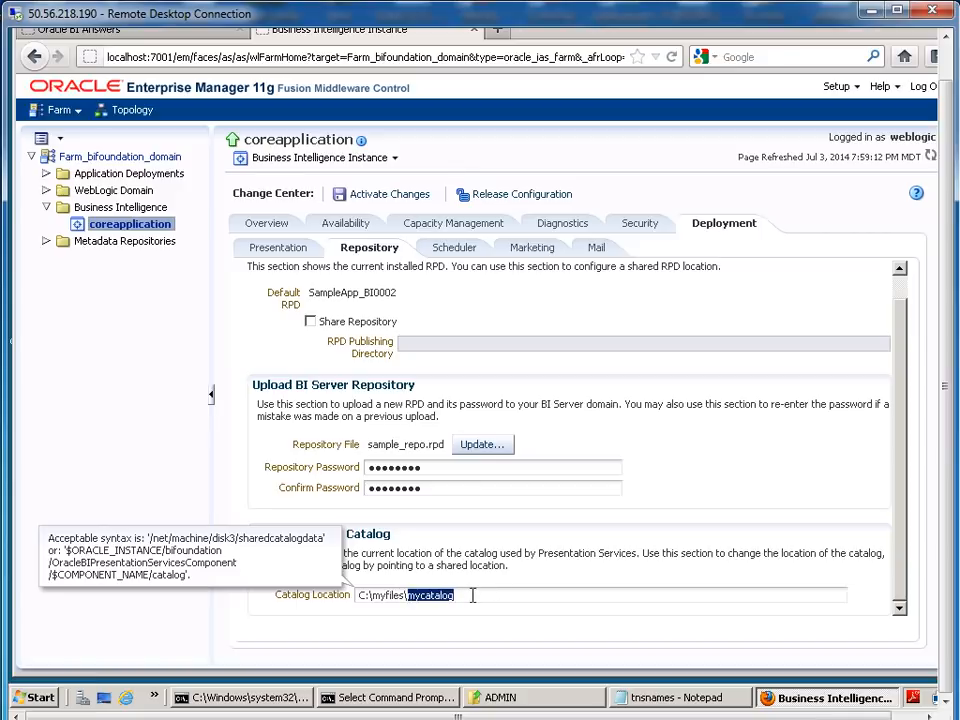
pyautogui.click(474, 596)
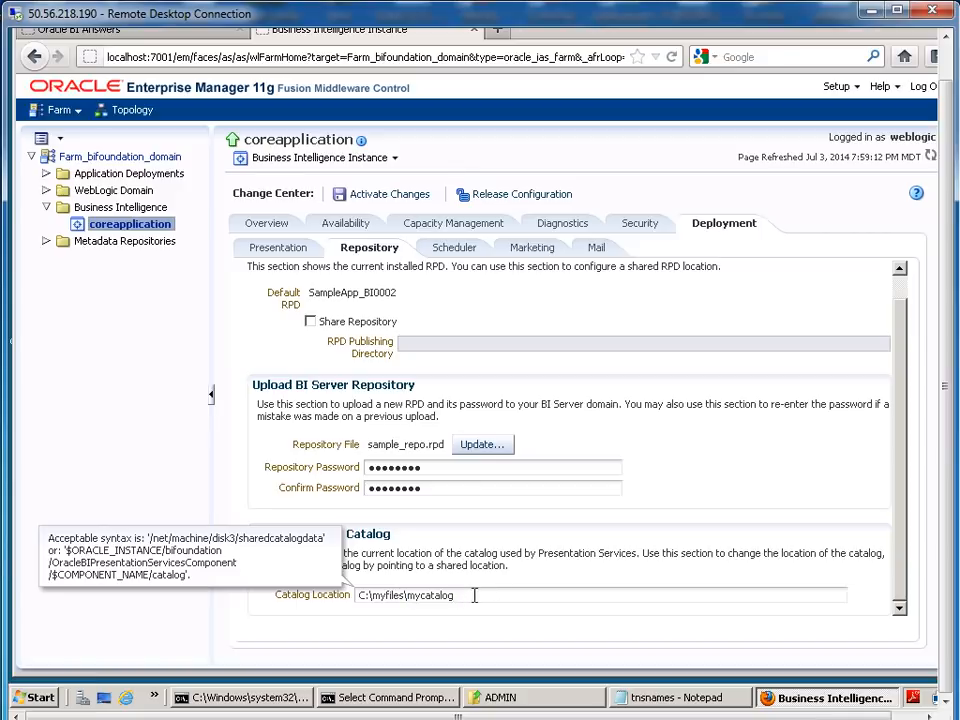
pyautogui.moveTo(407, 597); pyautogui.dragTo(484, 596)
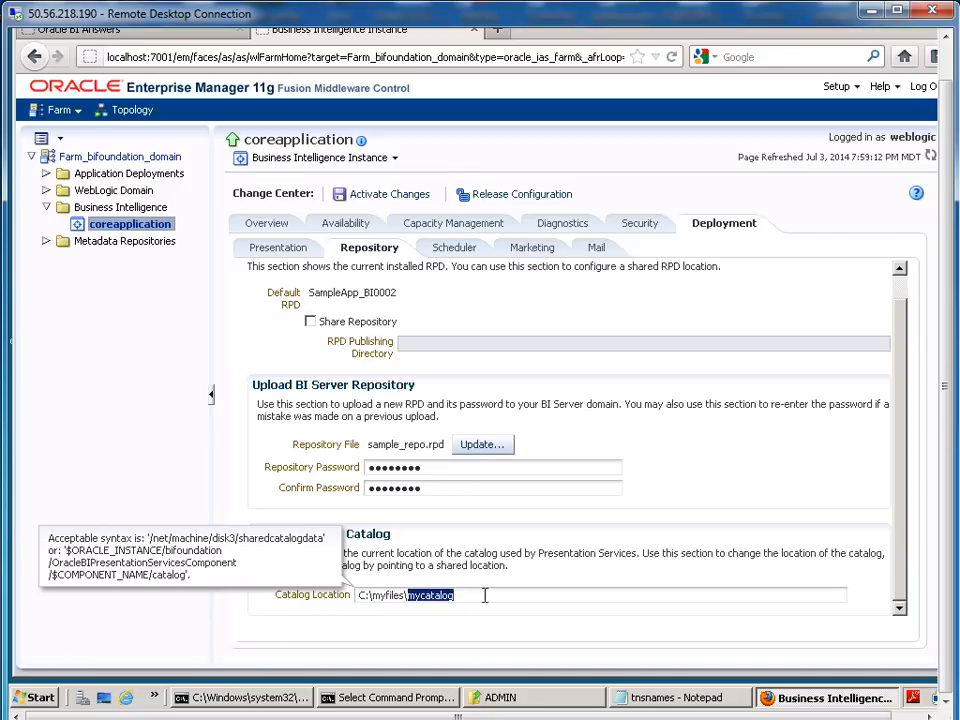
pyautogui.click(480, 595)
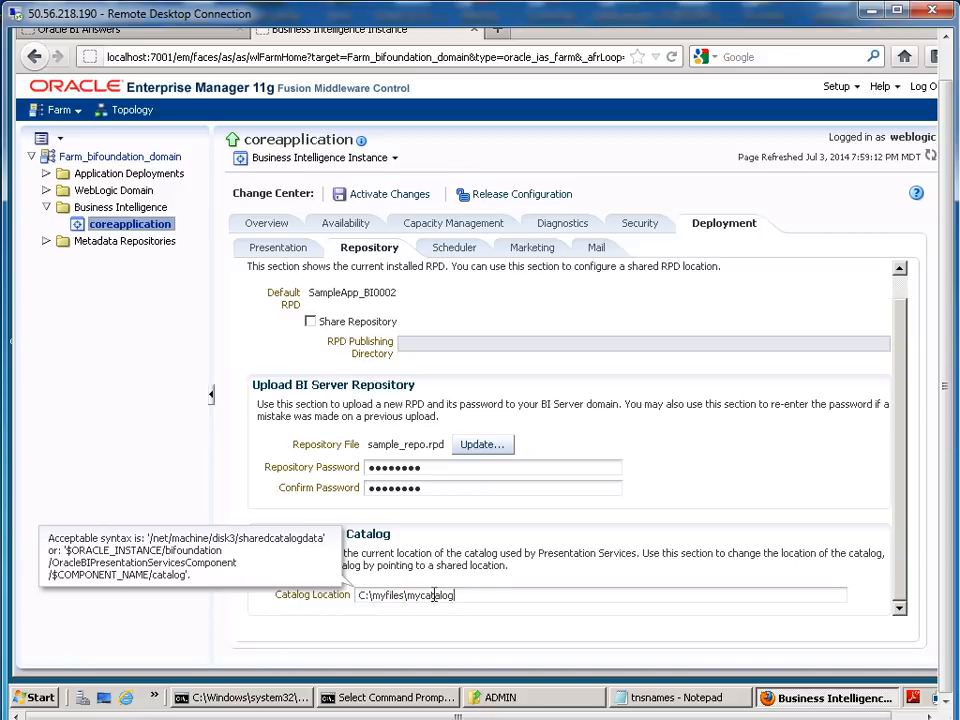
pyautogui.moveTo(408, 596); pyautogui.dragTo(476, 596)
pyautogui.click(476, 596)
pyautogui.moveTo(947, 467); pyautogui.dragTo(950, 414)
pyautogui.moveTo(869, 481); pyautogui.dragTo(869, 454)
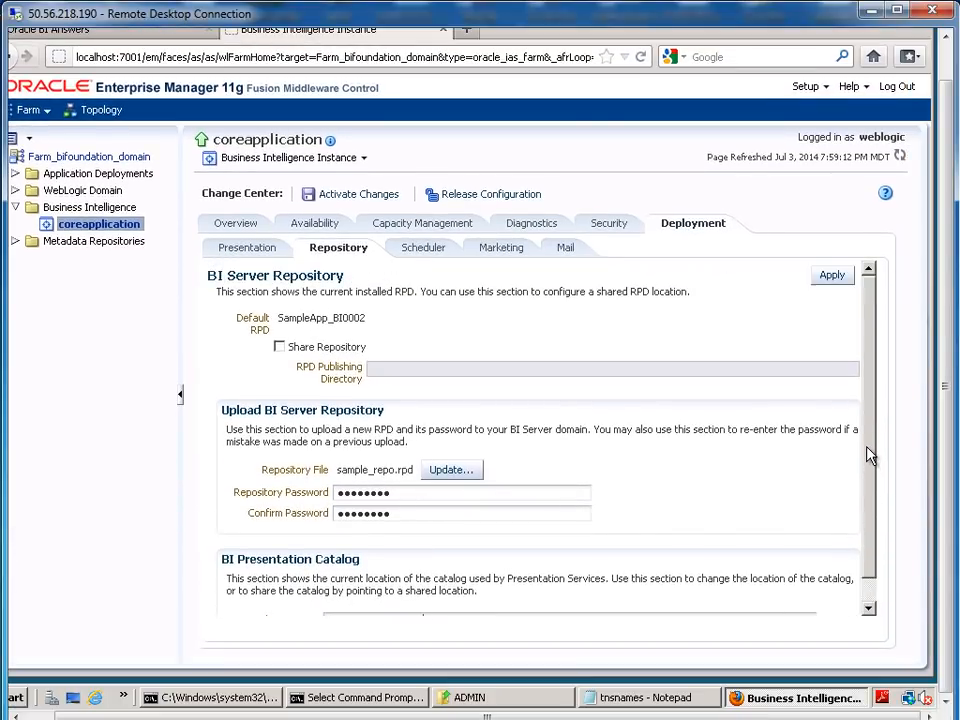
# Apply the upload and activate the changes so sample_repo_BI0003 becomes the default RPD
pyautogui.click(833, 276)
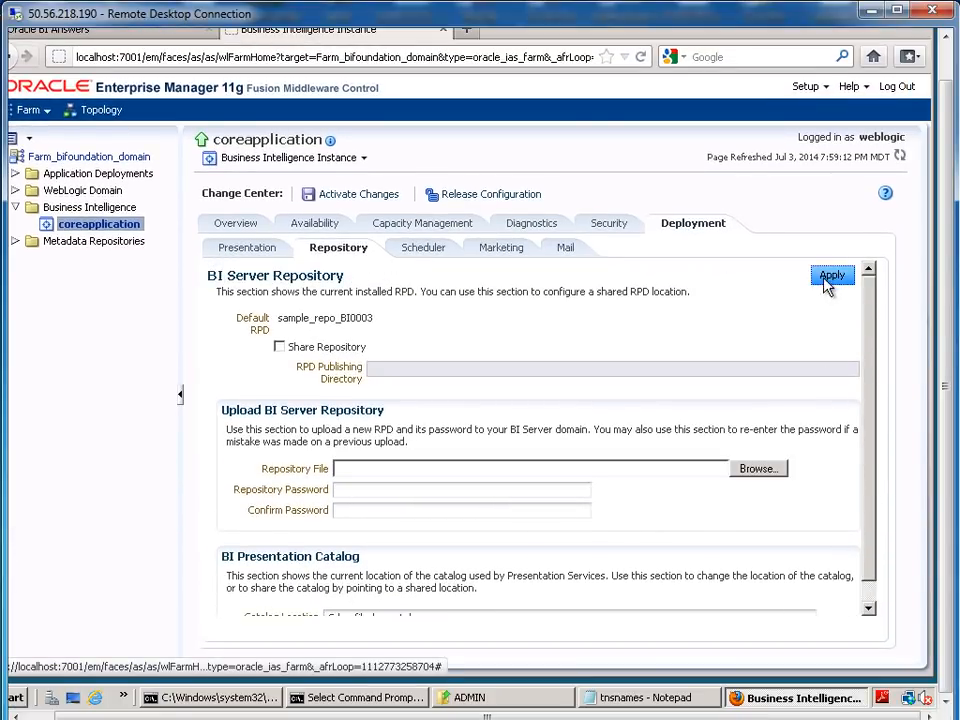
pyautogui.click(336, 198)
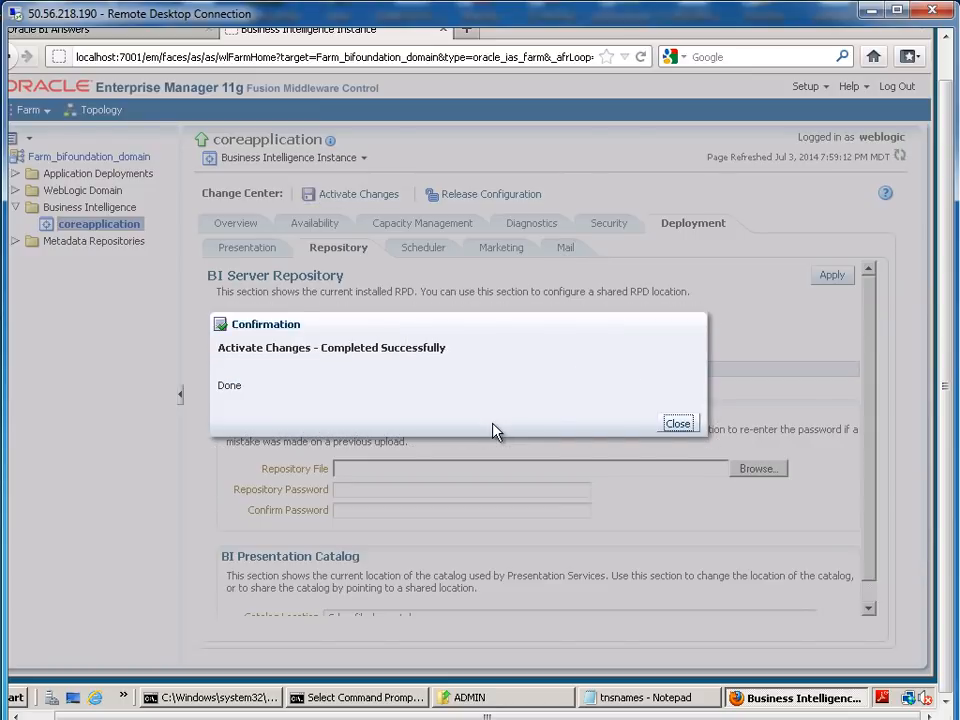
pyautogui.click(678, 424)
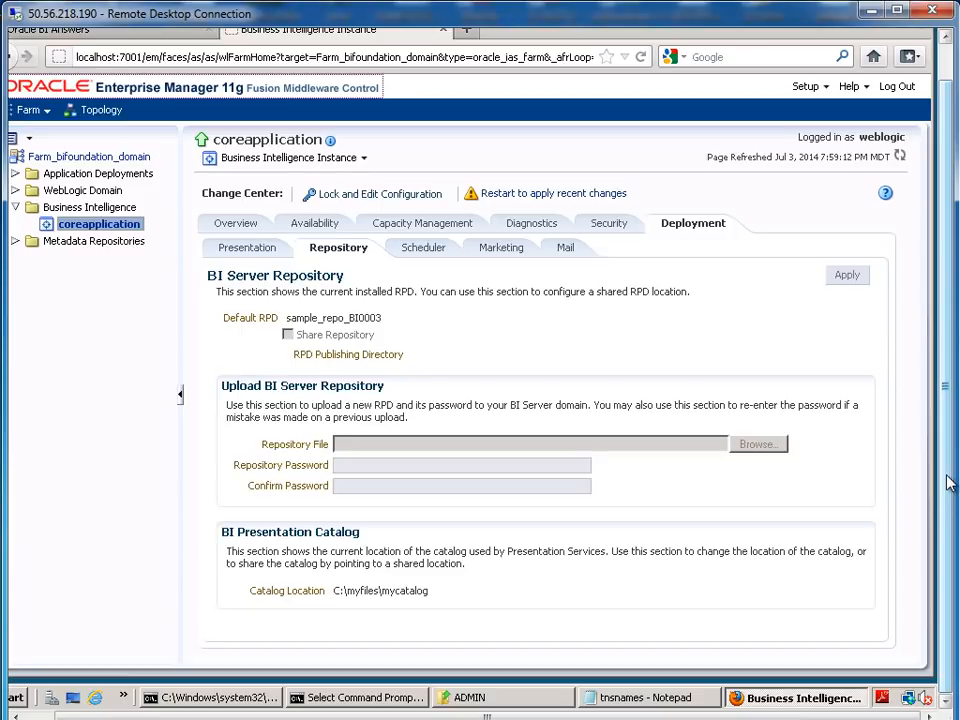
# Exit SQL*Plus and stop all OPMN-managed processes with opmnctl stopall
pyautogui.click(375, 707)
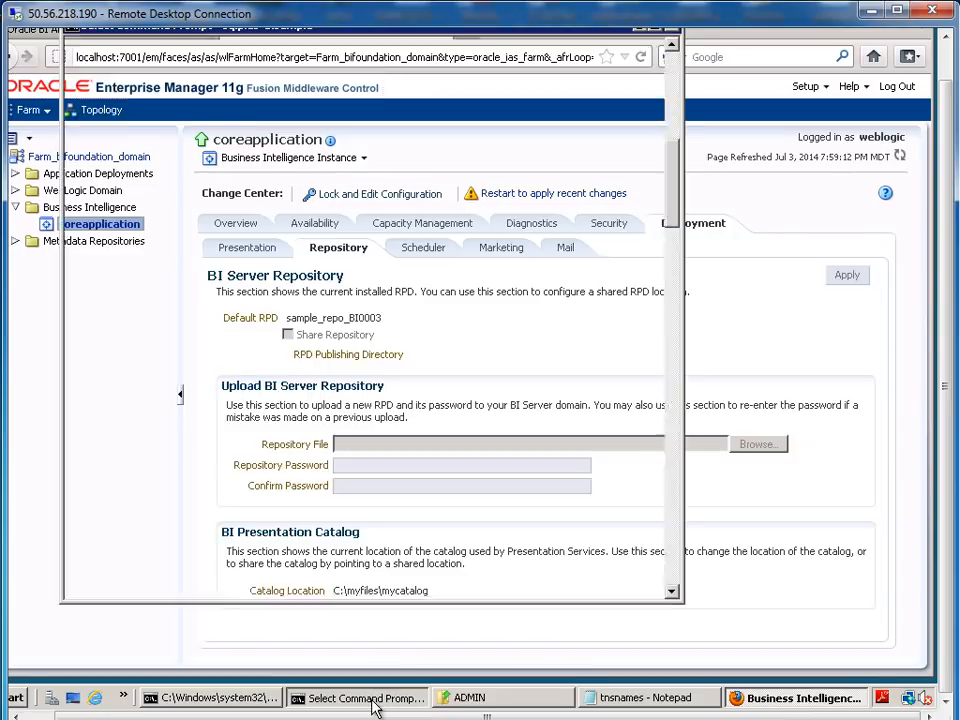
pyautogui.write('exit')
pyautogui.press('Return')
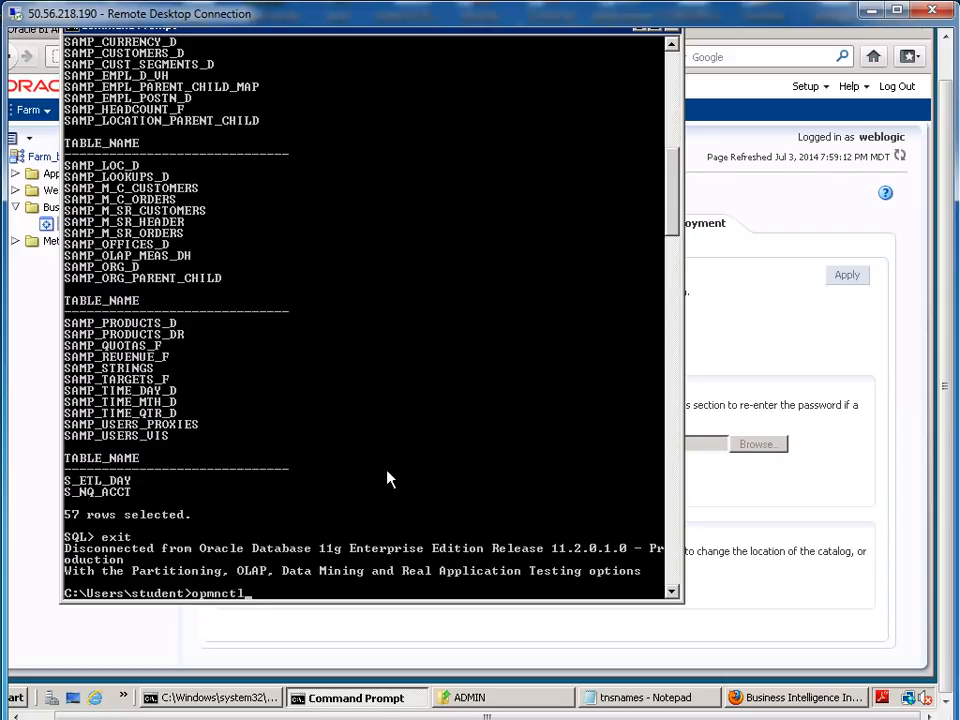
pyautogui.write('opmnctl stopall')
pyautogui.press('Return')
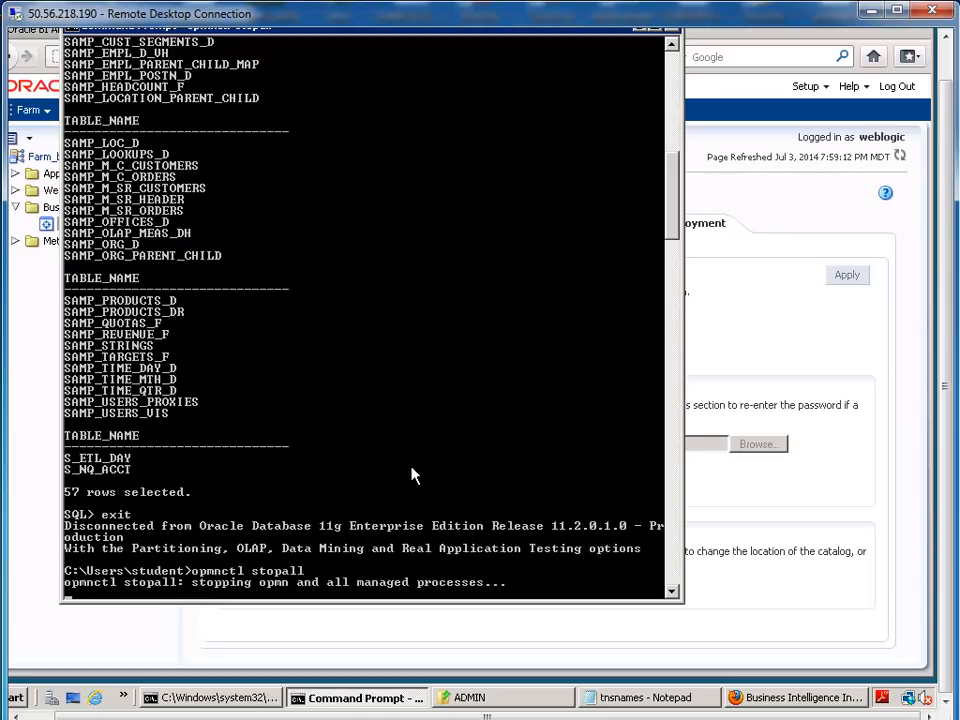
# Start all OPMN-managed processes again with opmnctl startall
pyautogui.click(798, 200)
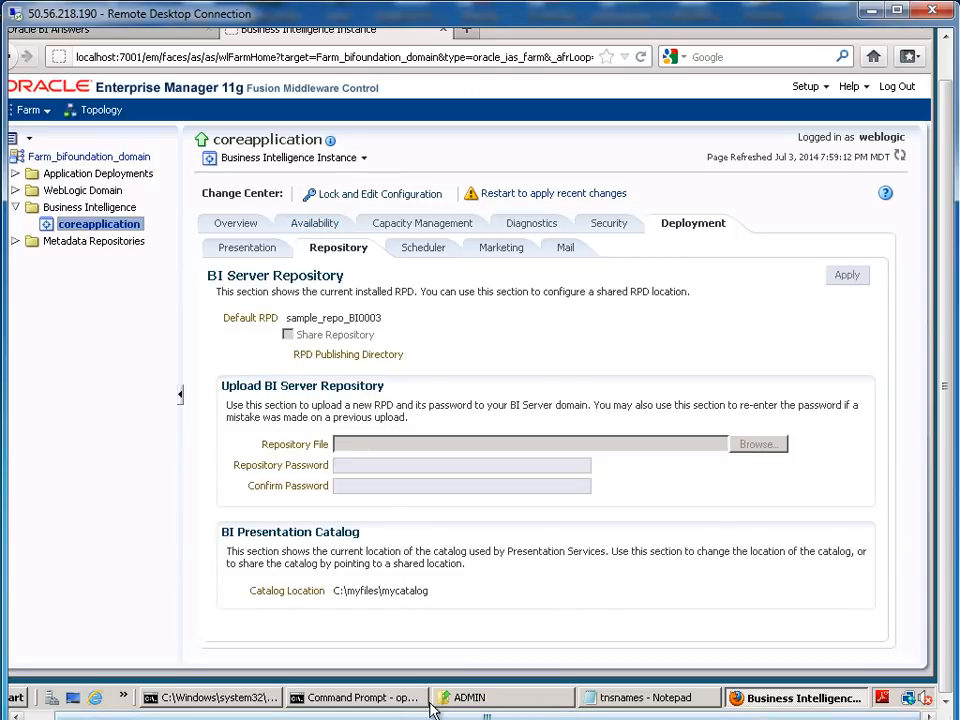
pyautogui.click(378, 700)
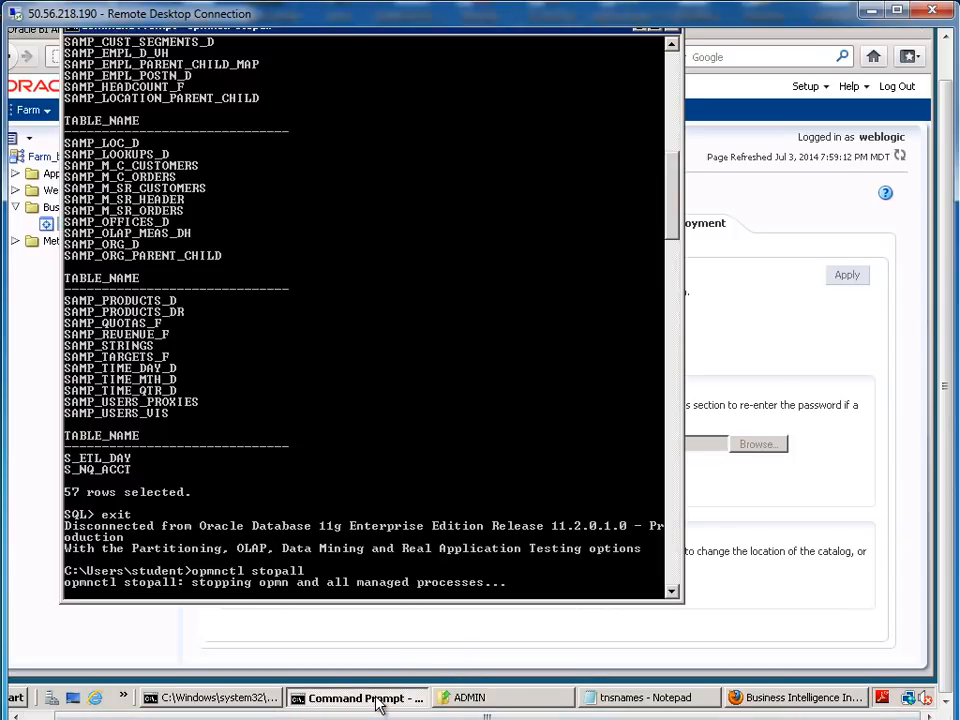
pyautogui.click(296, 568)
pyautogui.click(406, 415)
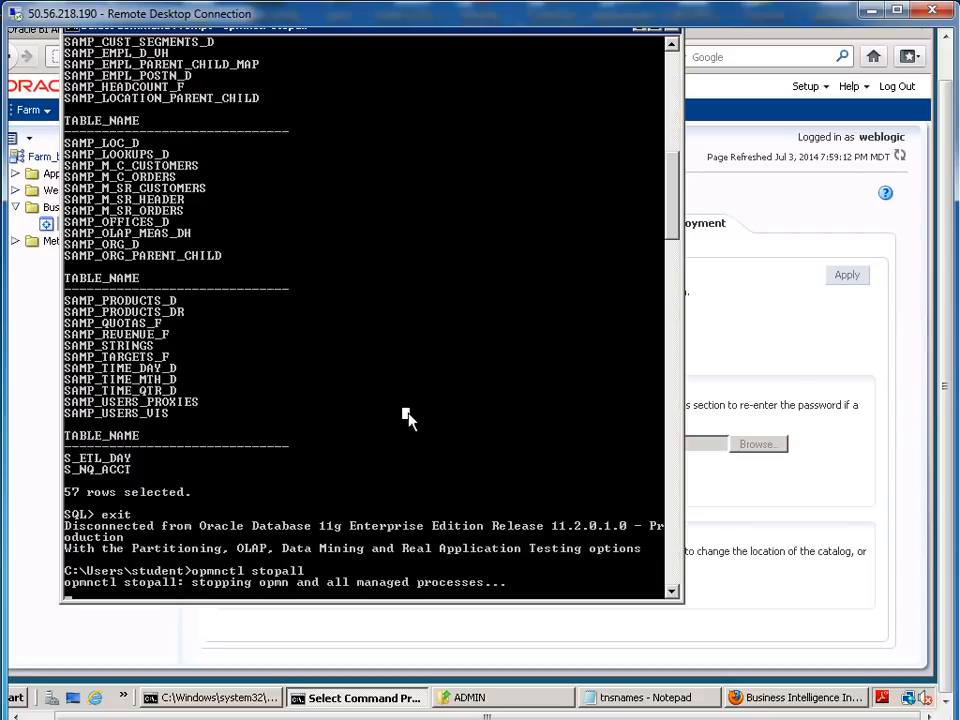
pyautogui.rightClick(408, 413)
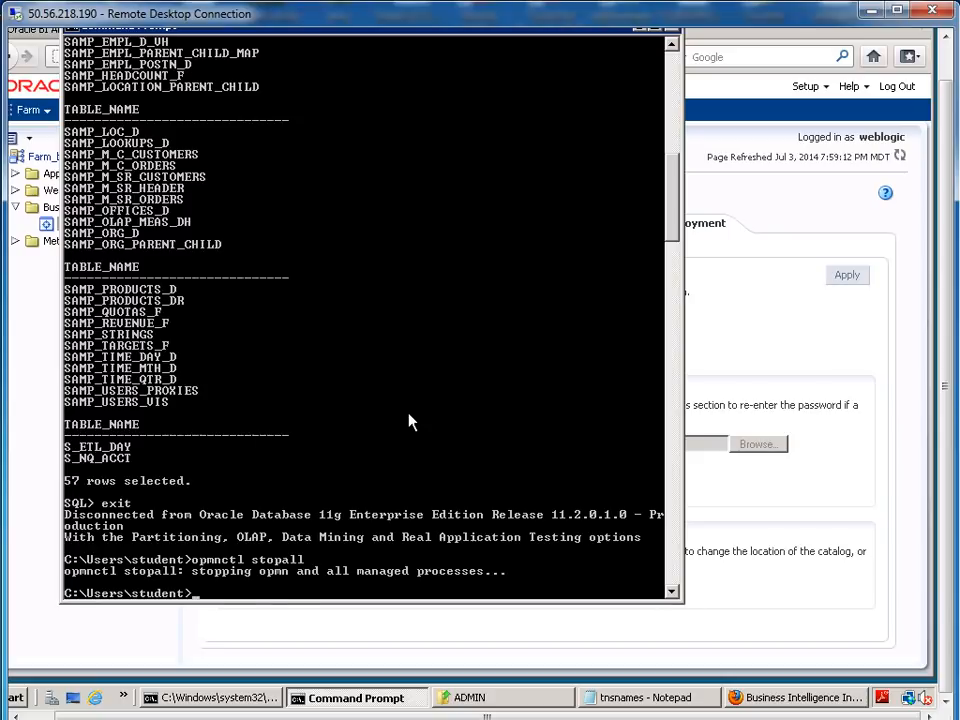
pyautogui.press('Up')
pyautogui.press('BackSpace')
pyautogui.press('BackSpace')
pyautogui.press('BackSpace')
pyautogui.write('artall')
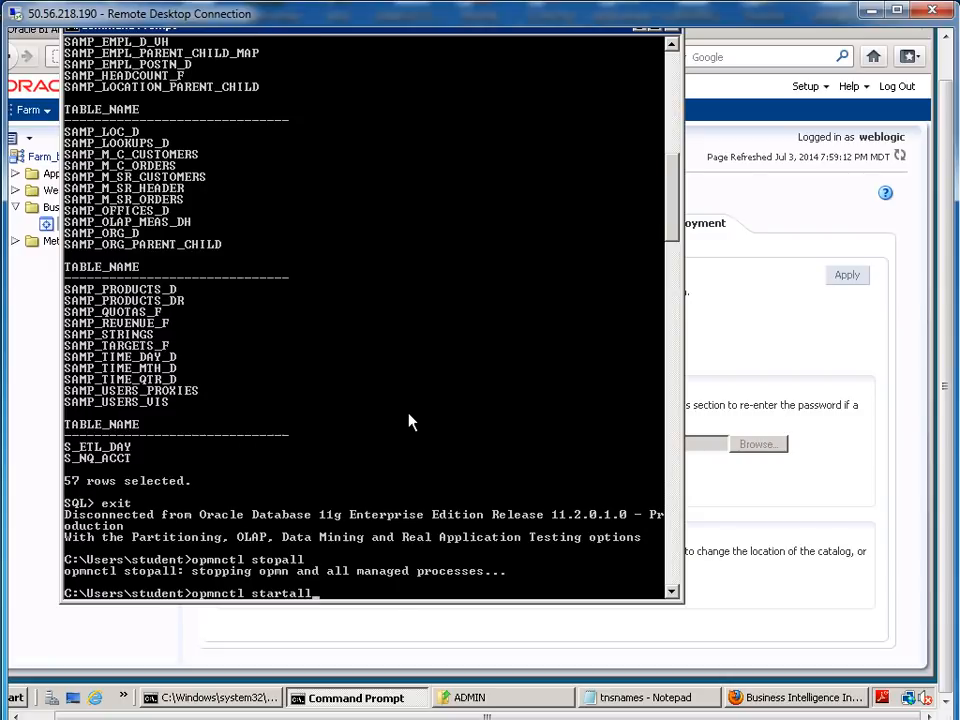
pyautogui.press('Return')
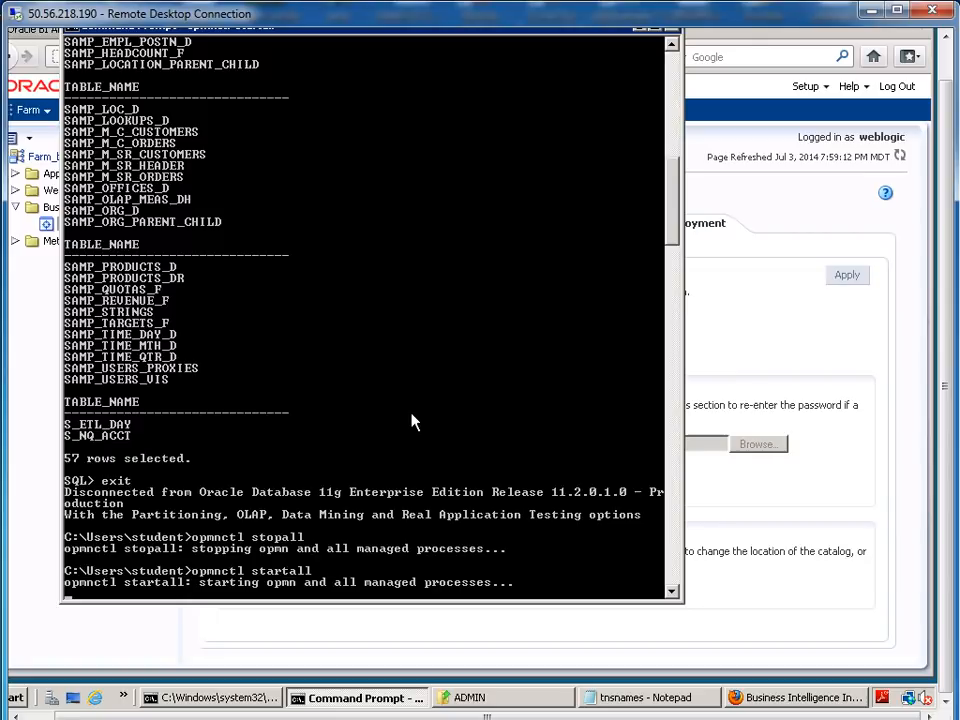
# Run opmnctl status to confirm all five coreapplication processes are Alive
pyautogui.press('Up')
pyautogui.press('BackSpace')
pyautogui.press('BackSpace')
pyautogui.press('BackSpace')
pyautogui.press('BackSpace')
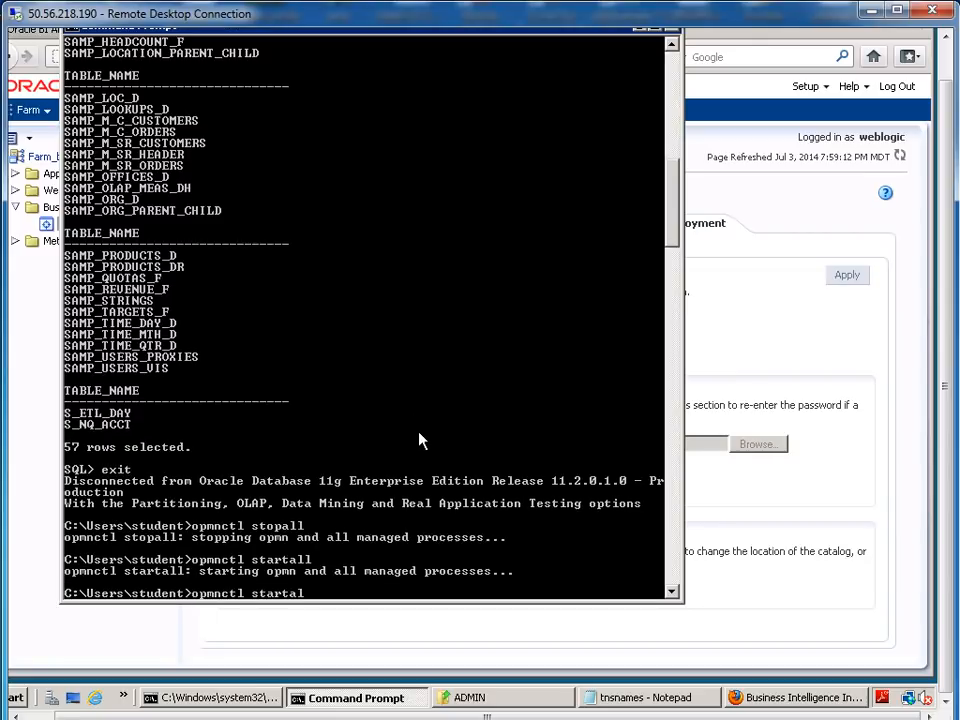
pyautogui.write('tus')
pyautogui.press('Return')
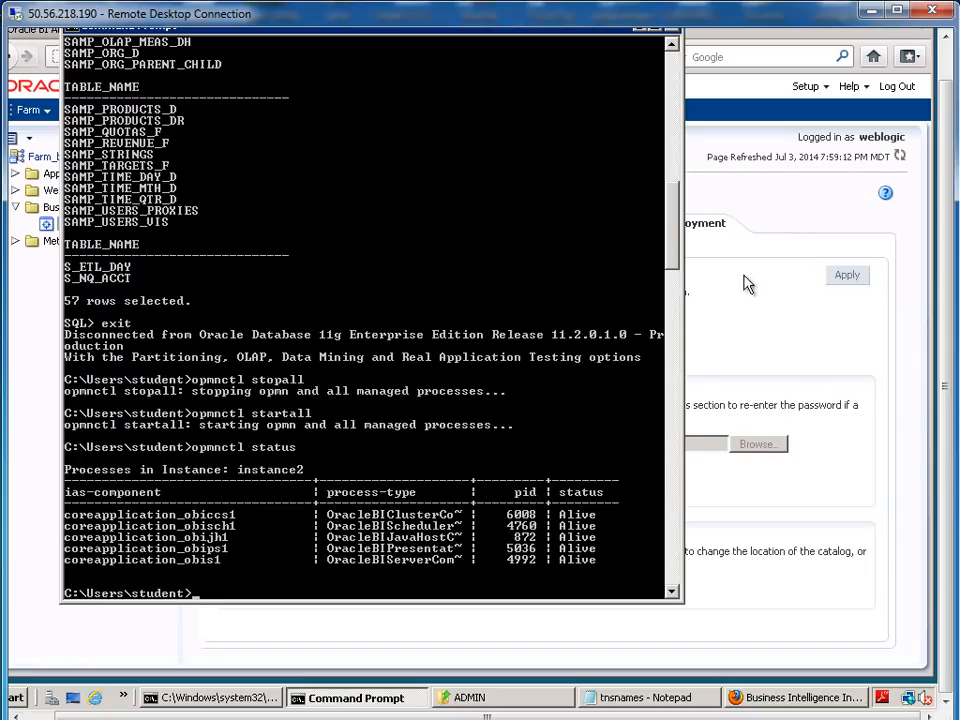
pyautogui.click(775, 56)
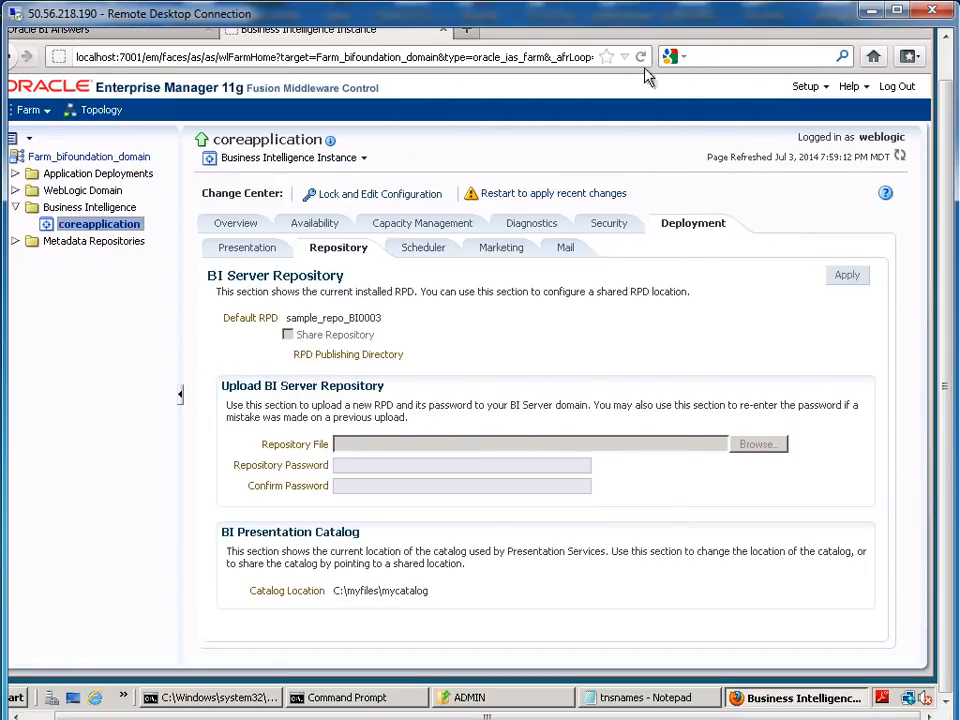
# Sign out of Oracle BI Answers and reload to reach the sign-in page
pyautogui.click(72, 30)
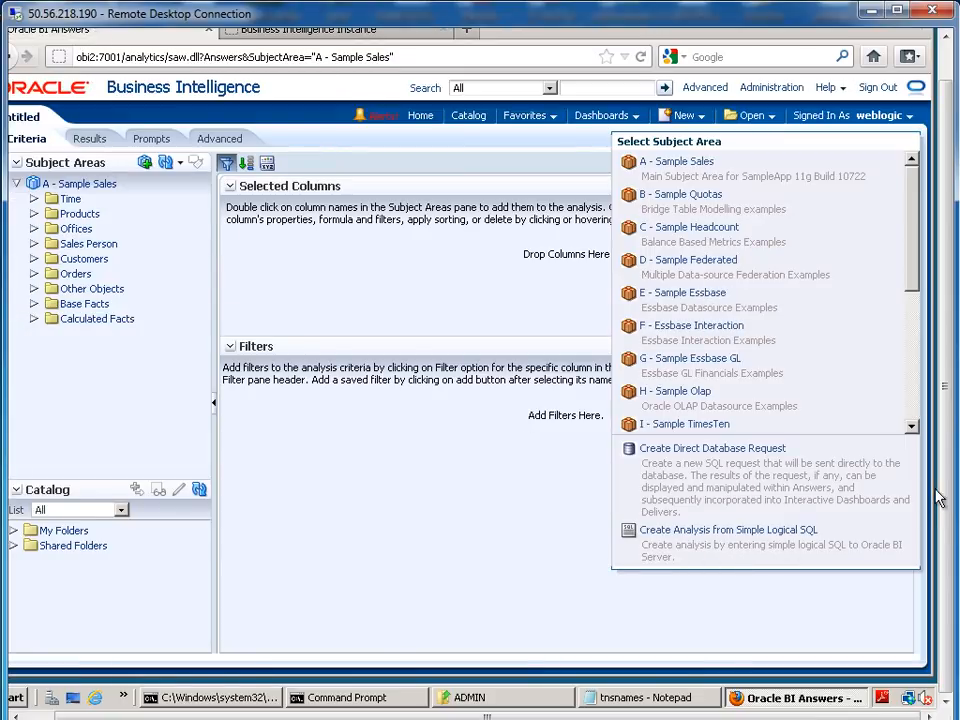
pyautogui.moveTo(944, 513); pyautogui.dragTo(943, 470)
pyautogui.moveTo(640, 716); pyautogui.dragTo(609, 716)
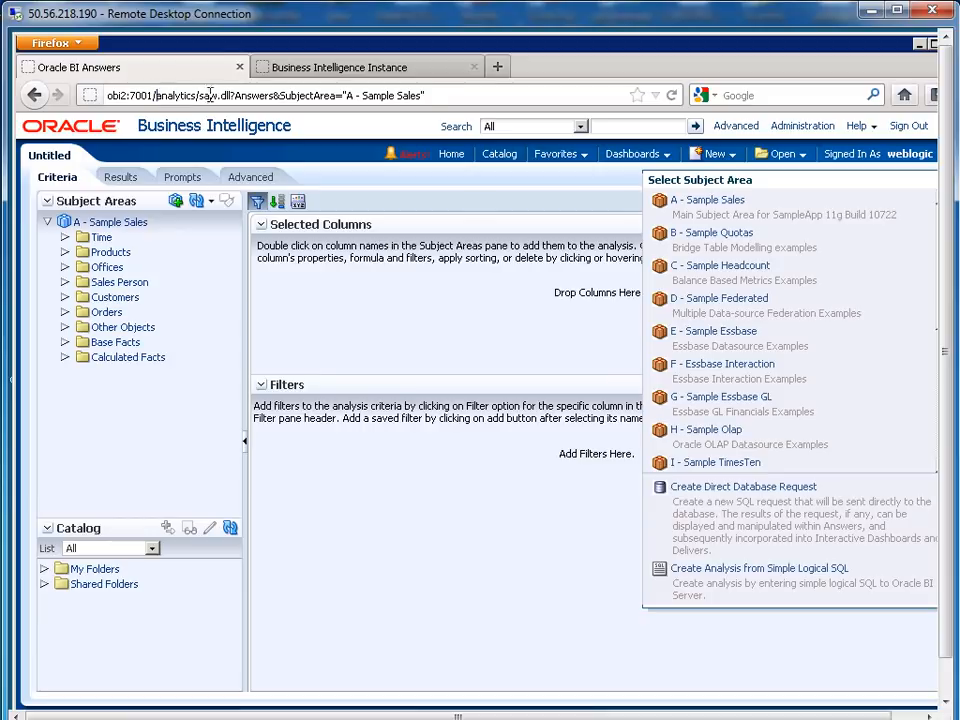
pyautogui.moveTo(155, 94); pyautogui.dragTo(456, 94)
pyautogui.click(903, 127)
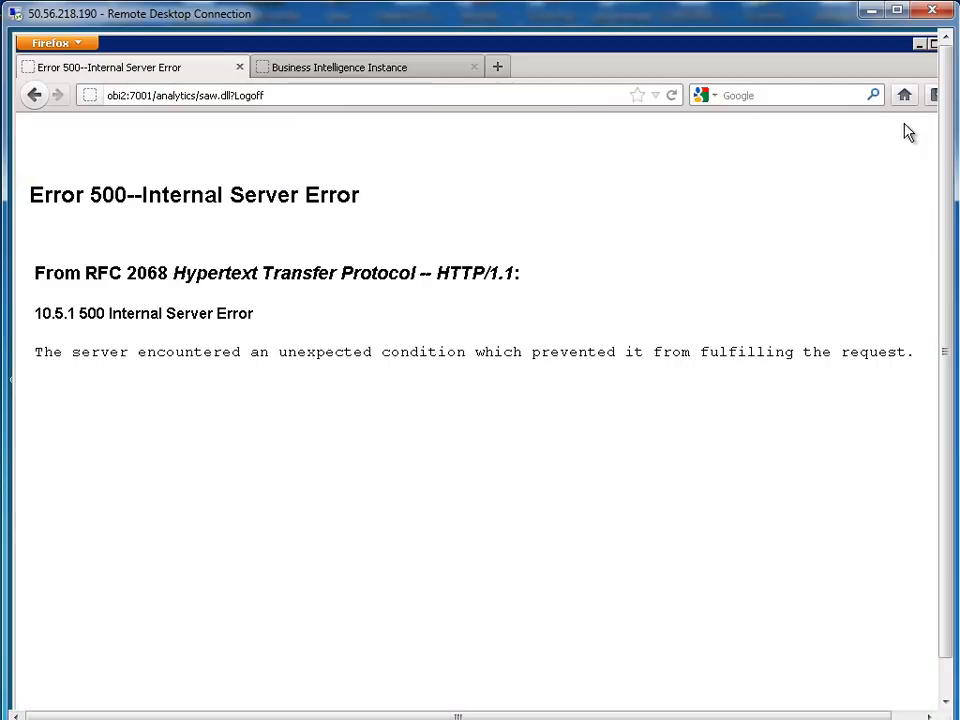
pyautogui.click(673, 97)
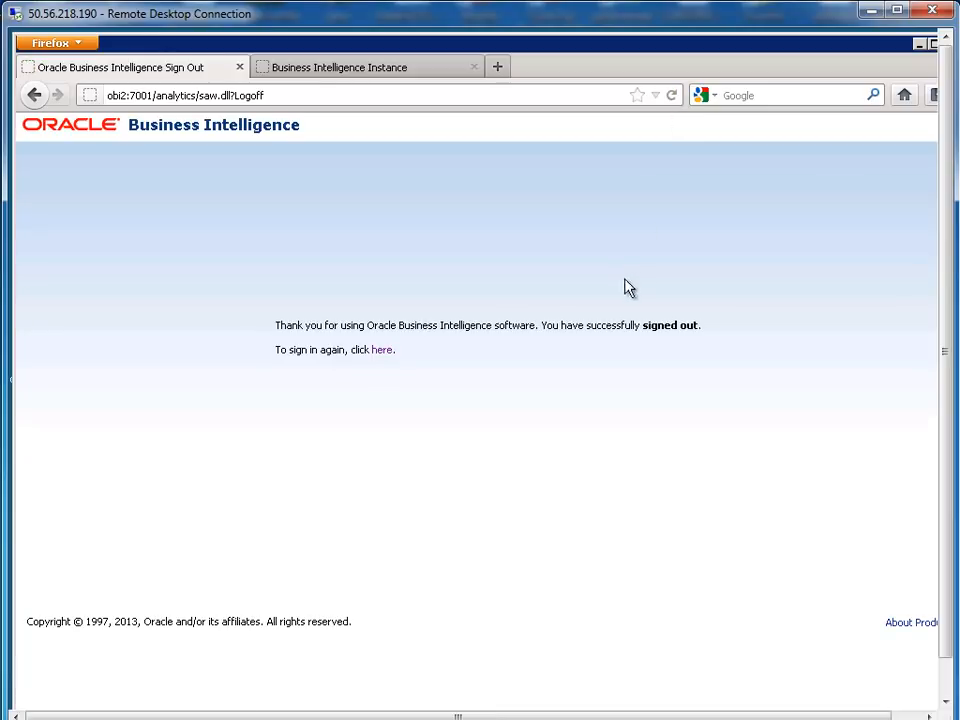
pyautogui.click(382, 350)
# Sign in with the saved user ID to land on the BI EE Home page
pyautogui.write('w')
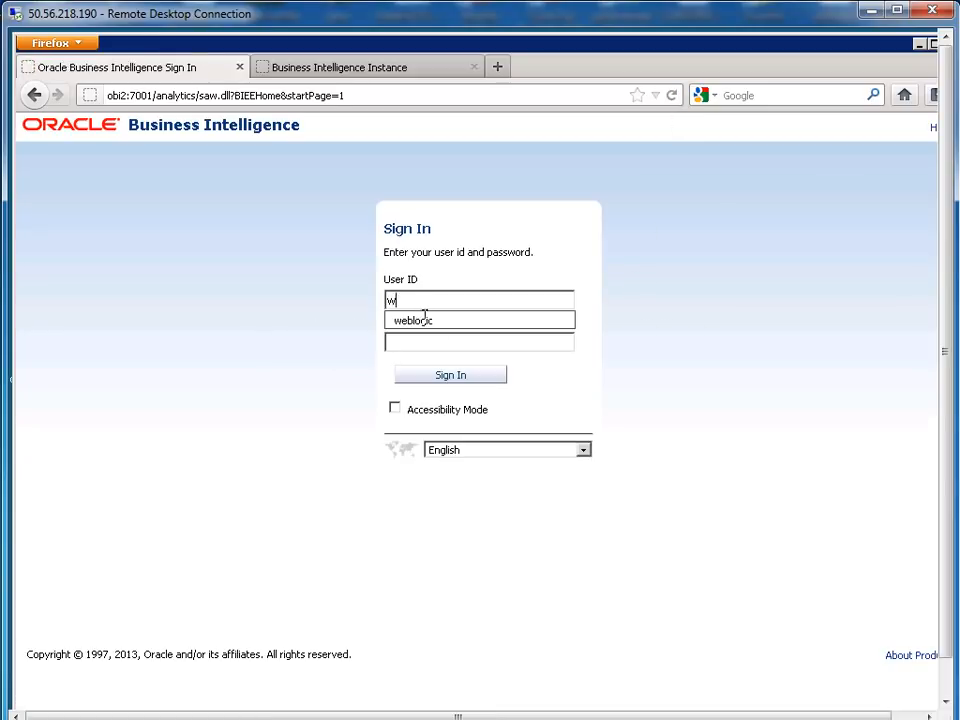
pyautogui.click(424, 317)
pyautogui.click(437, 376)
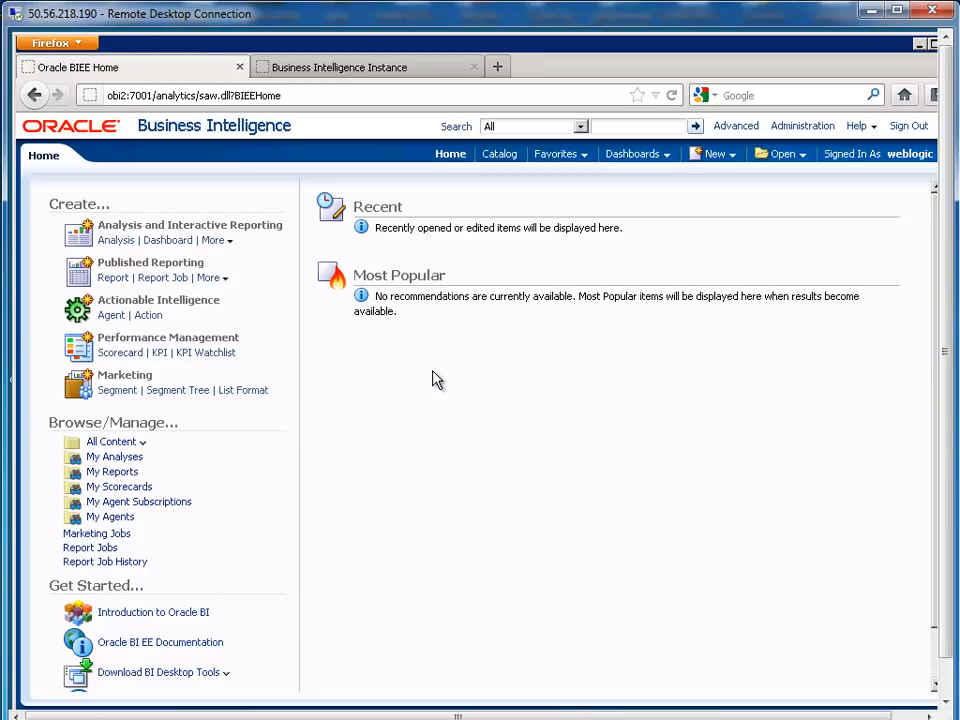
# Start a new BISAMPMODEL analysis with COMPANY and OFFICE_DSC from D03_OFFICES as columns
pyautogui.click(119, 242)
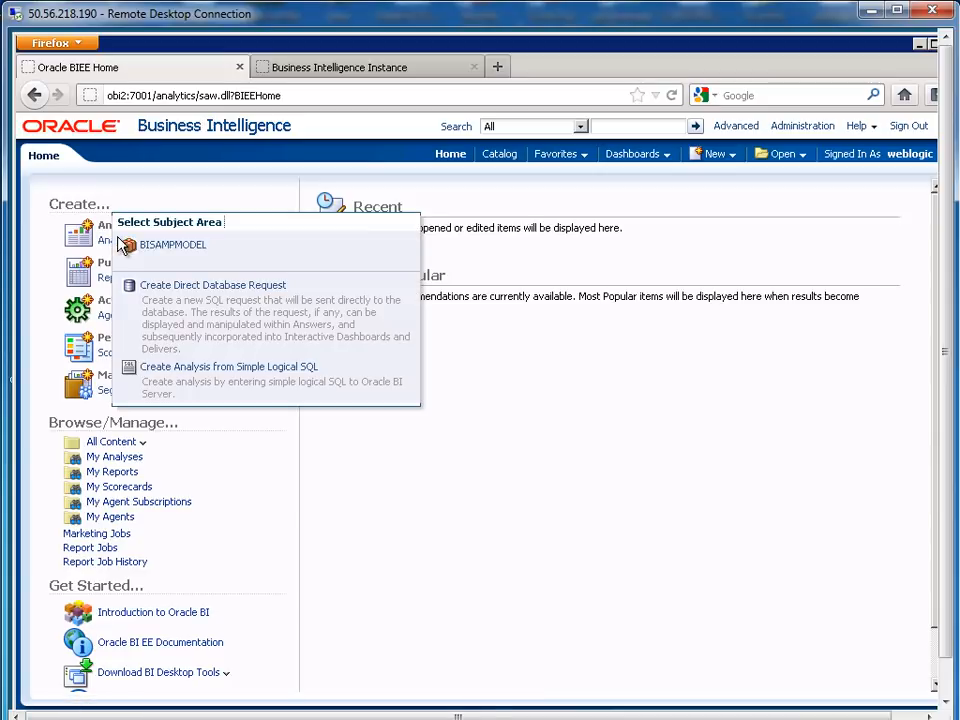
pyautogui.click(175, 245)
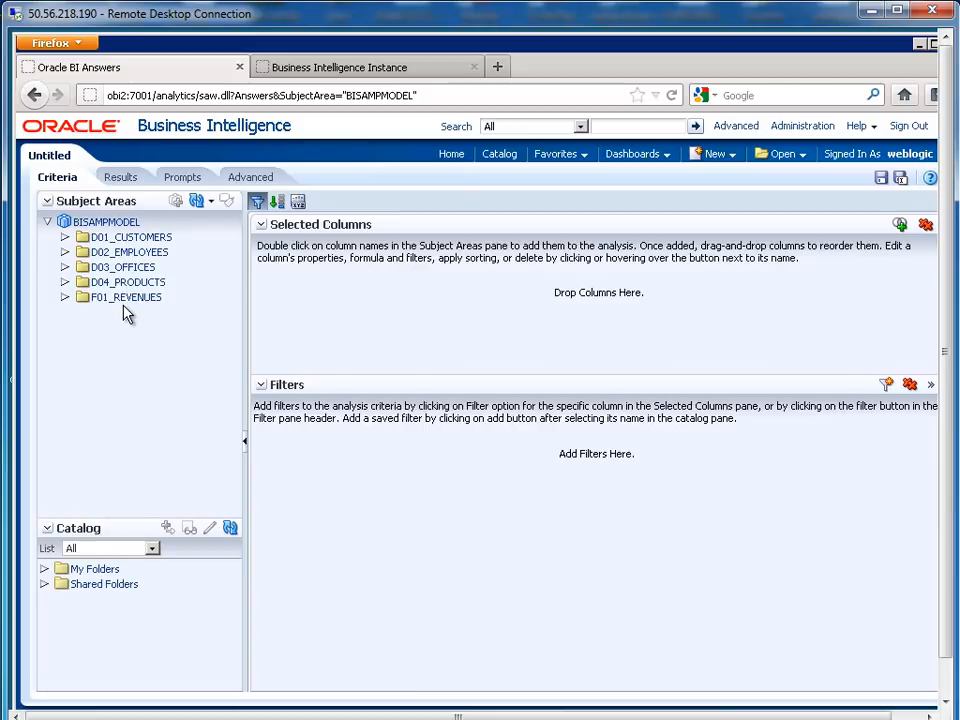
pyautogui.click(65, 268)
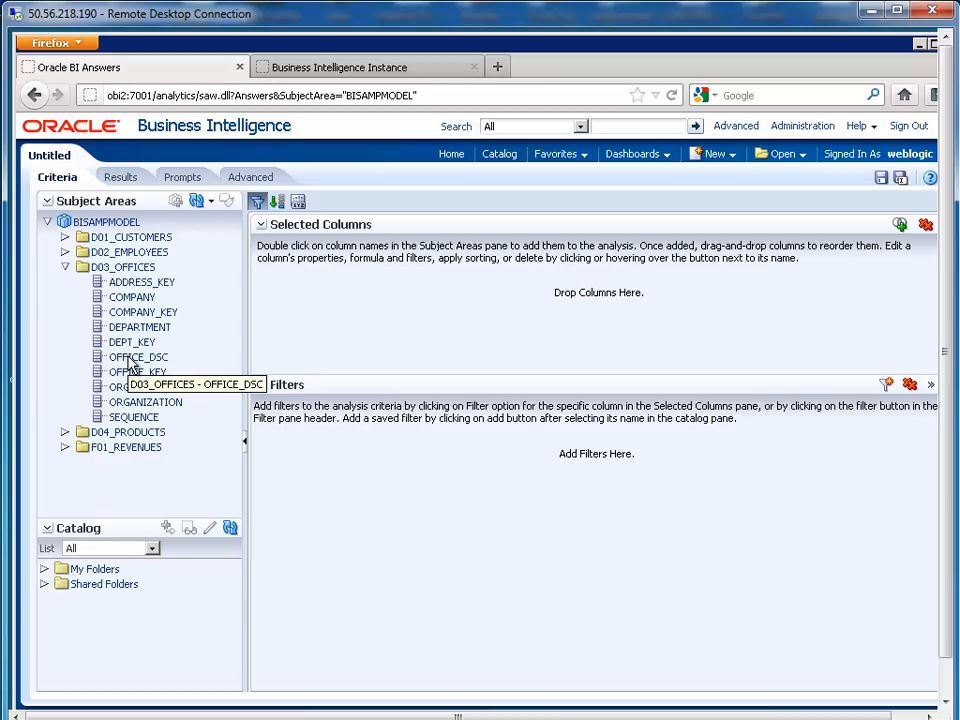
pyautogui.moveTo(128, 303); pyautogui.dragTo(262, 302)
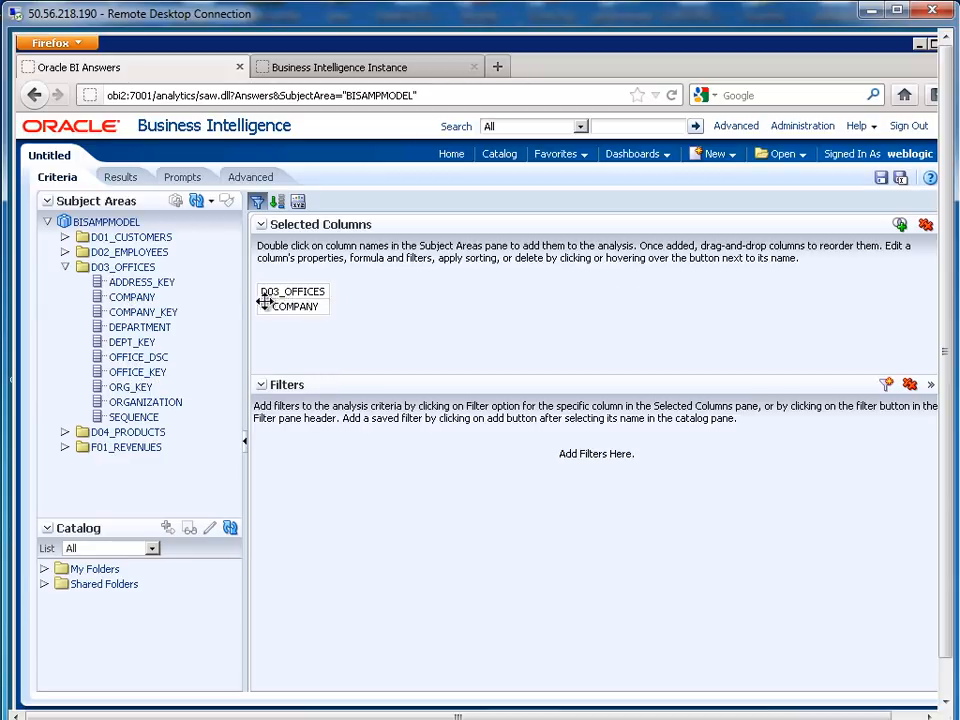
pyautogui.moveTo(141, 364); pyautogui.dragTo(306, 341)
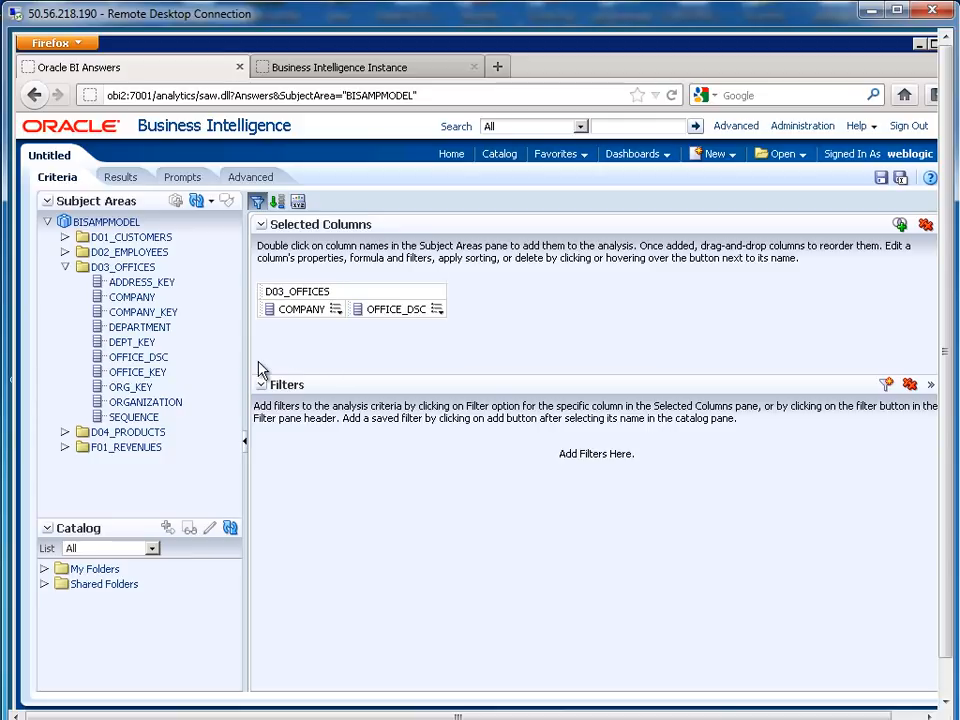
# View the results and add REVENUE from F01_REVENUES to the table
pyautogui.click(125, 181)
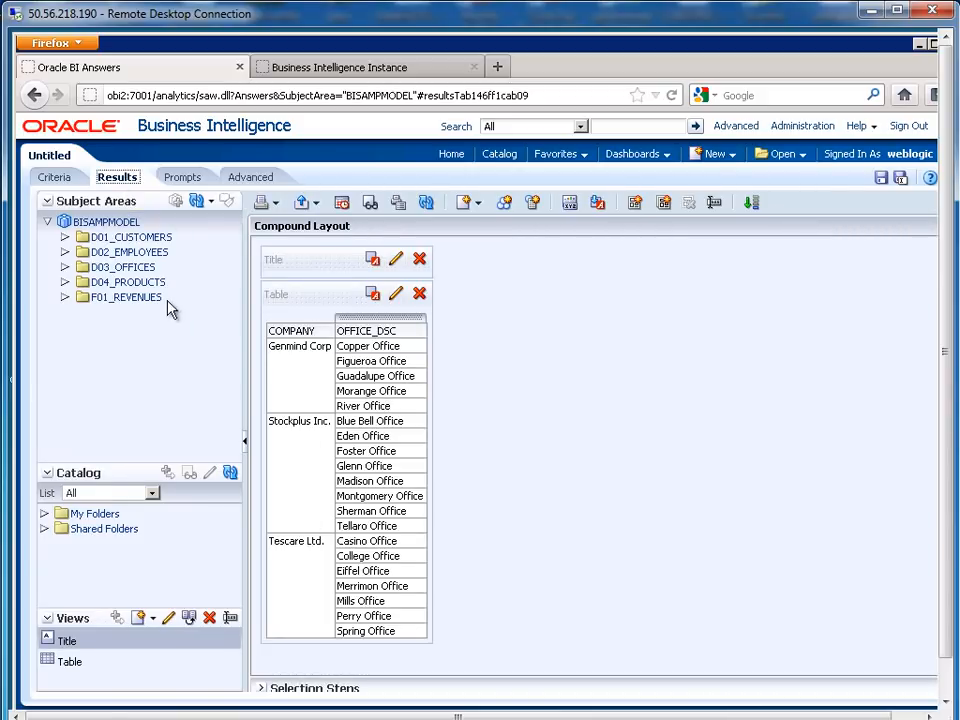
pyautogui.click(65, 299)
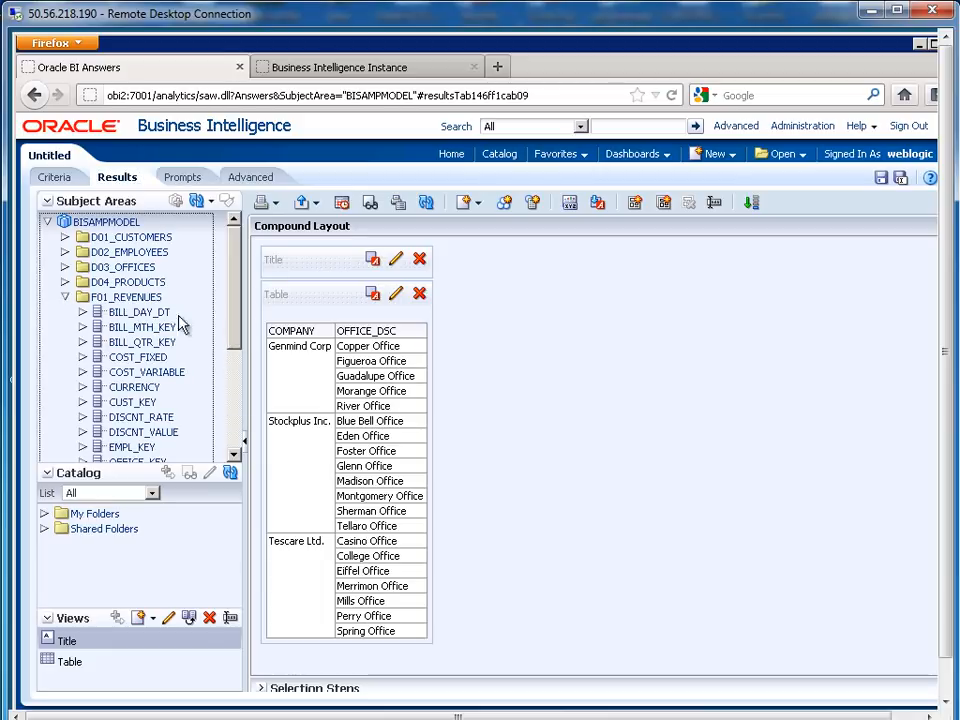
pyautogui.moveTo(238, 310); pyautogui.dragTo(206, 340)
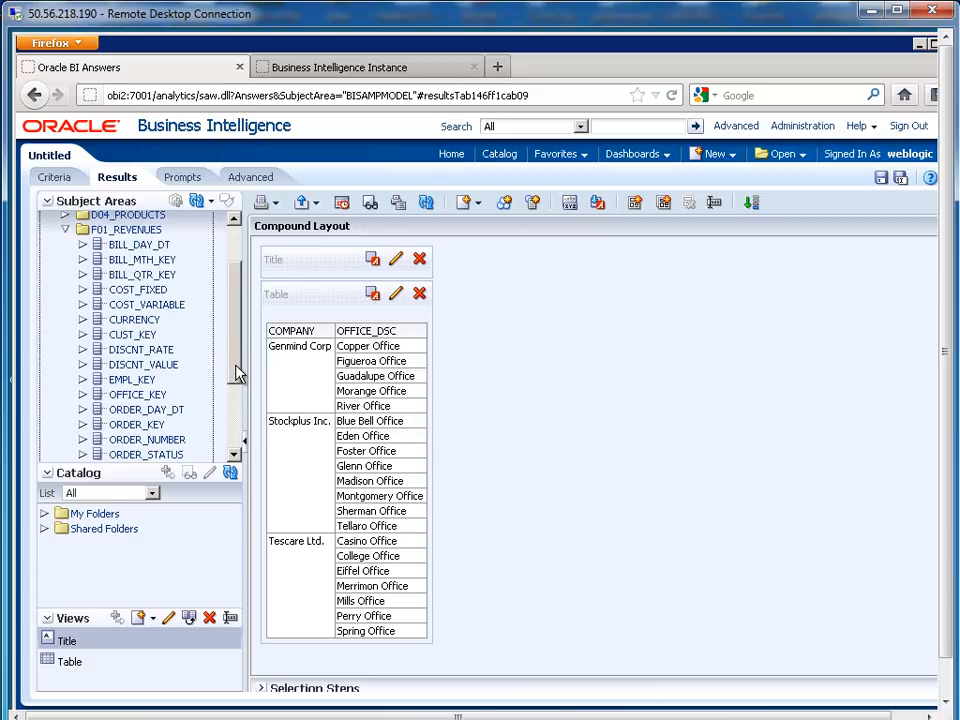
pyautogui.moveTo(237, 373); pyautogui.dragTo(418, 380)
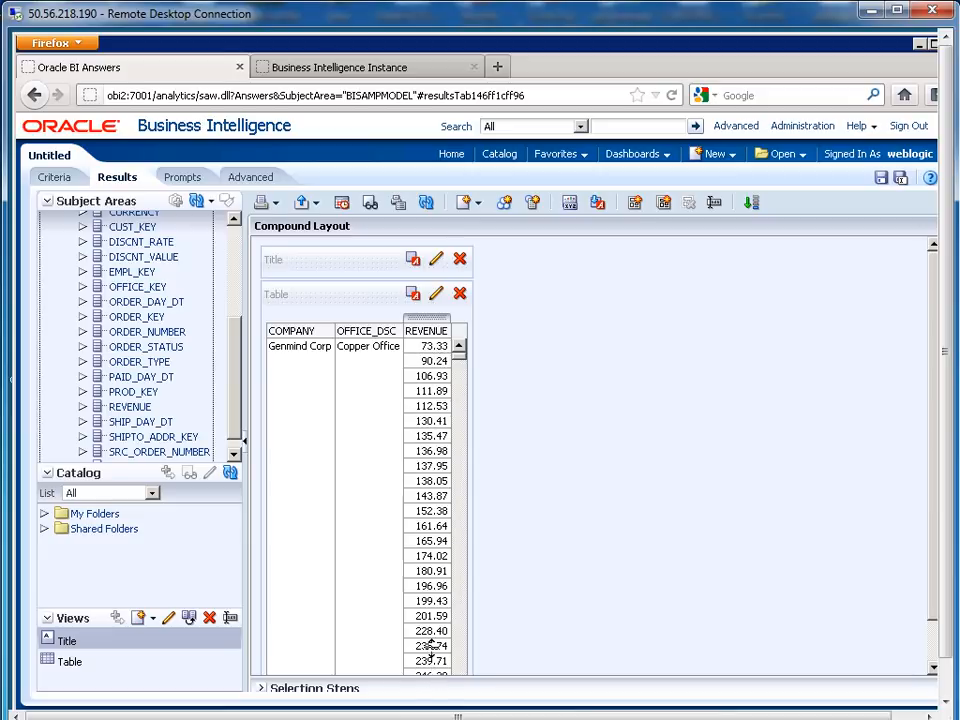
pyautogui.moveTo(948, 575); pyautogui.dragTo(947, 617)
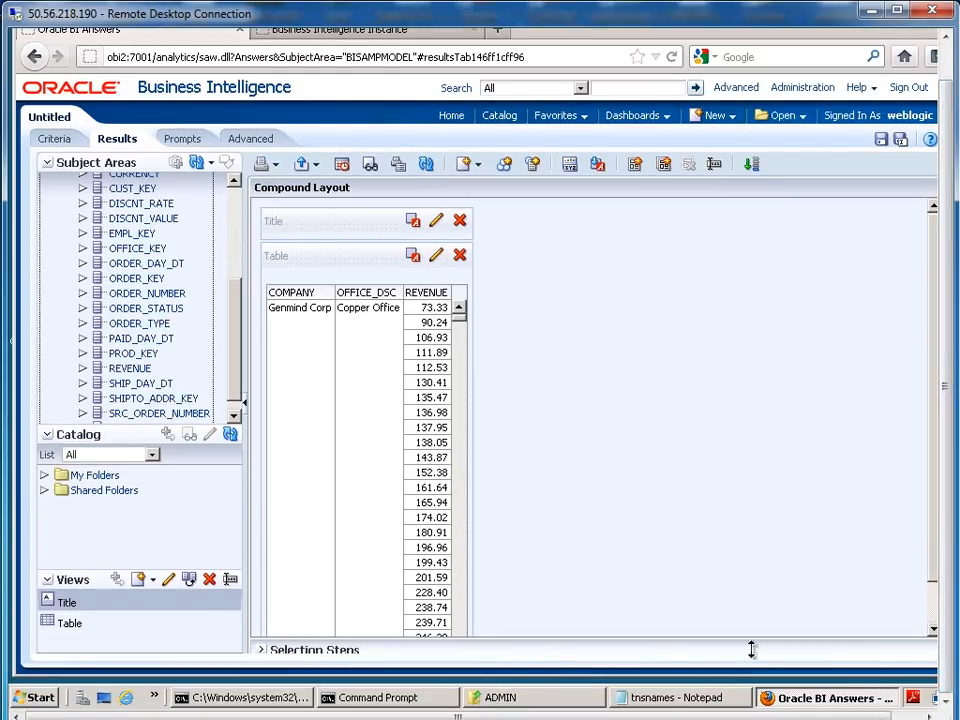
pyautogui.click(40, 698)
# Launch BI Administration from the Oracle Business Intelligence program group
pyautogui.click(62, 634)
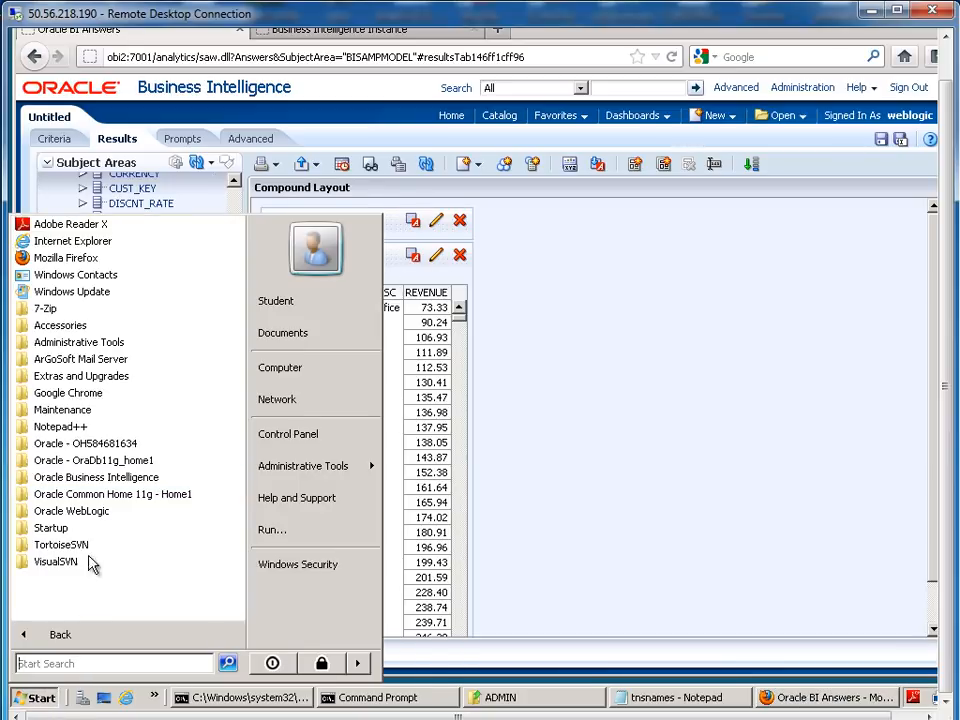
pyautogui.click(103, 489)
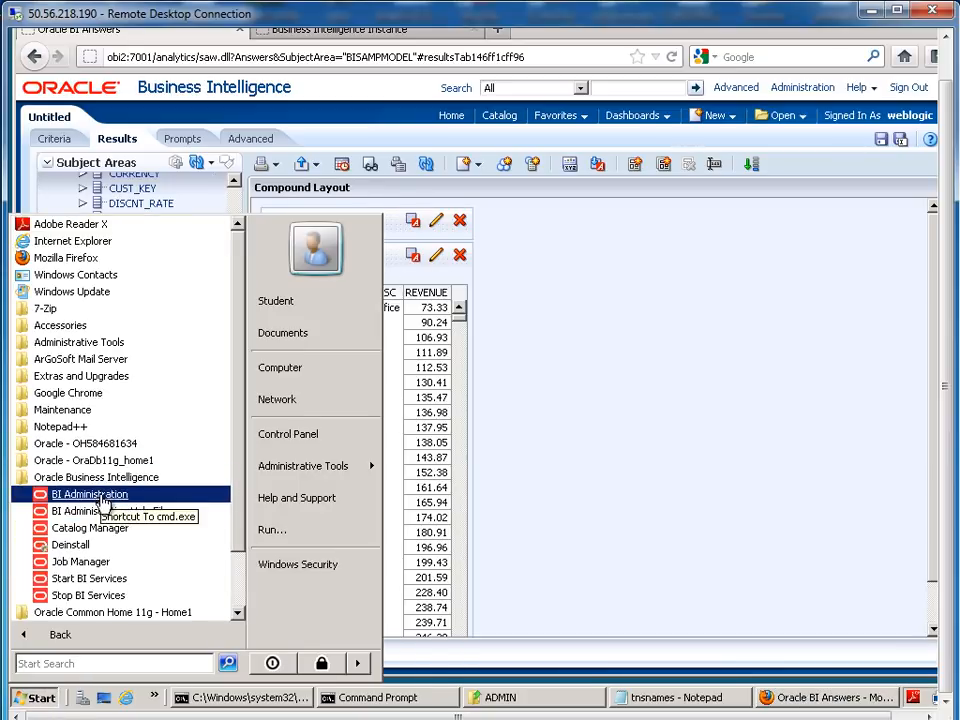
pyautogui.click(102, 495)
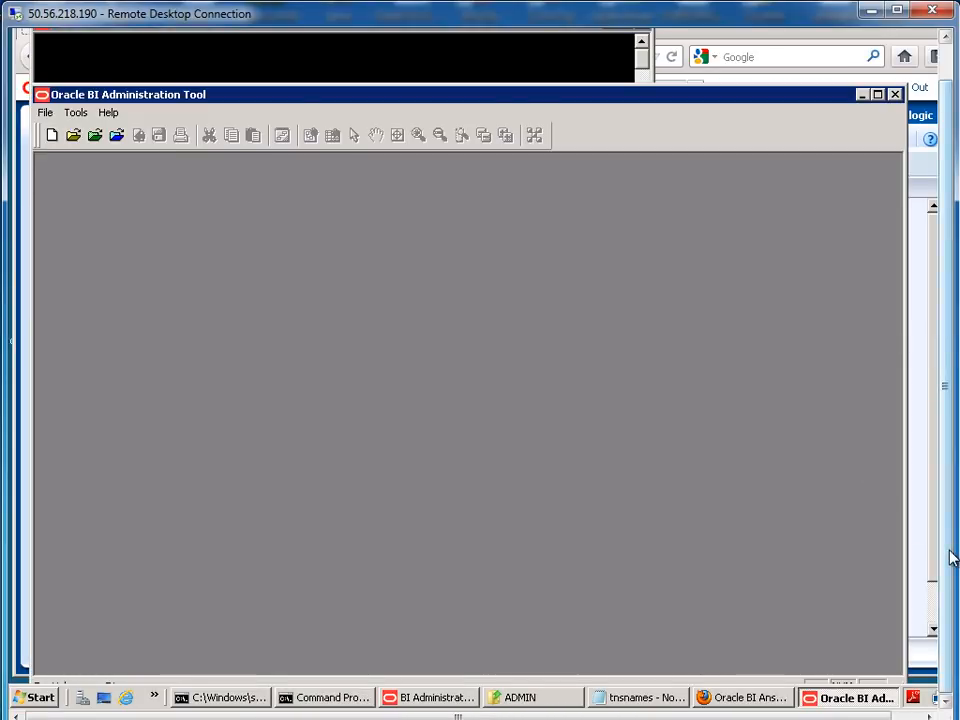
pyautogui.moveTo(947, 550); pyautogui.dragTo(943, 494)
# Open the repository online, entering the repository and user passwords to connect
pyautogui.click(45, 150)
pyautogui.click(75, 150)
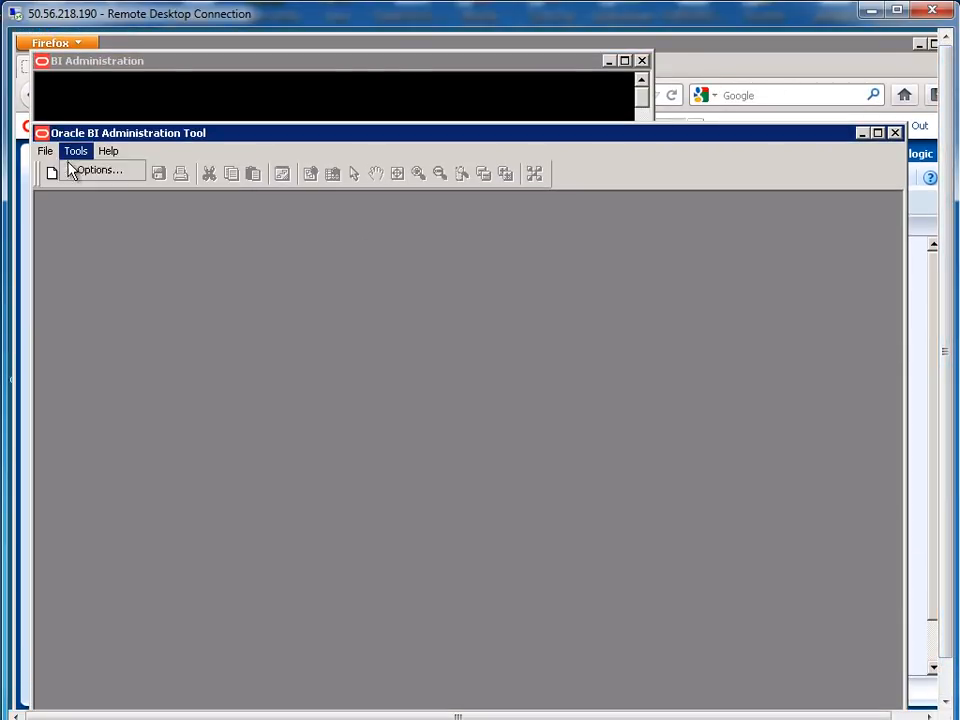
pyautogui.moveTo(45, 151)
pyautogui.moveTo(51, 188)
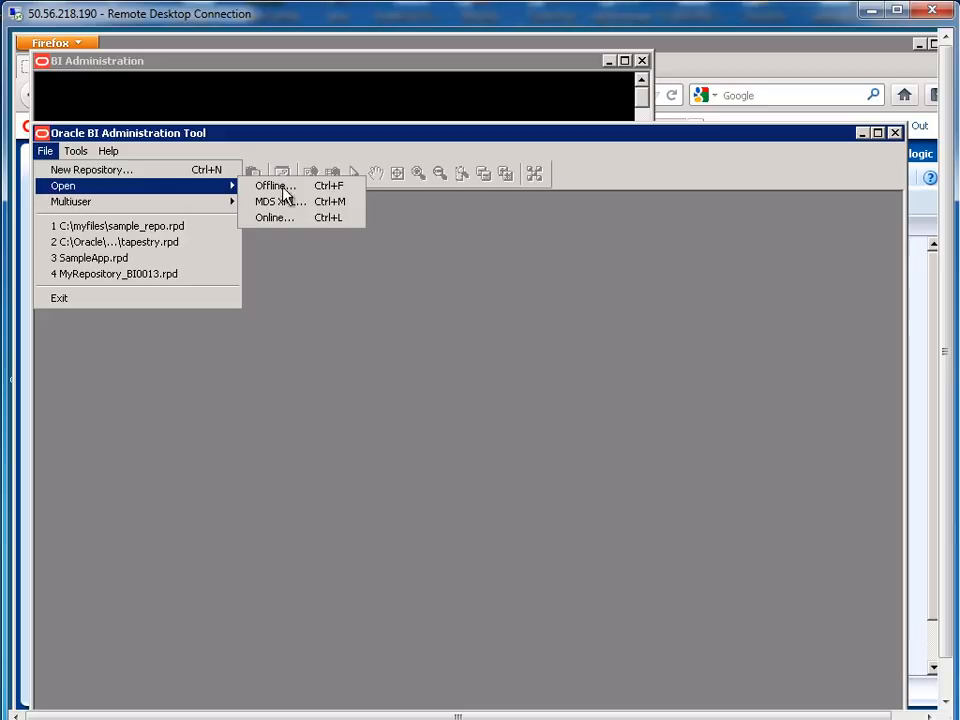
pyautogui.click(287, 218)
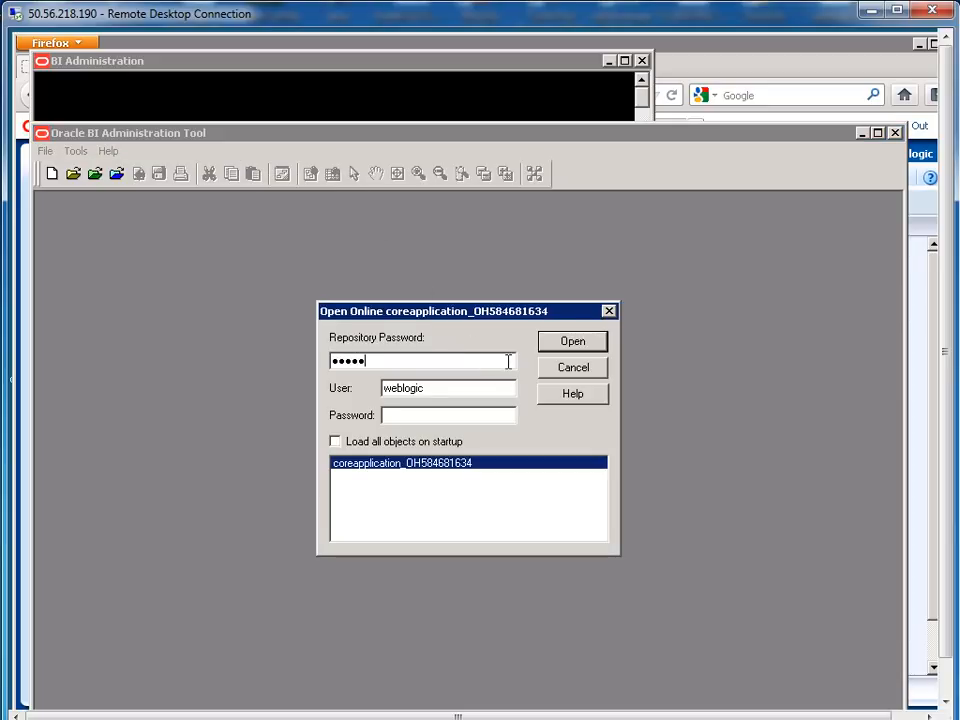
pyautogui.press('Tab')
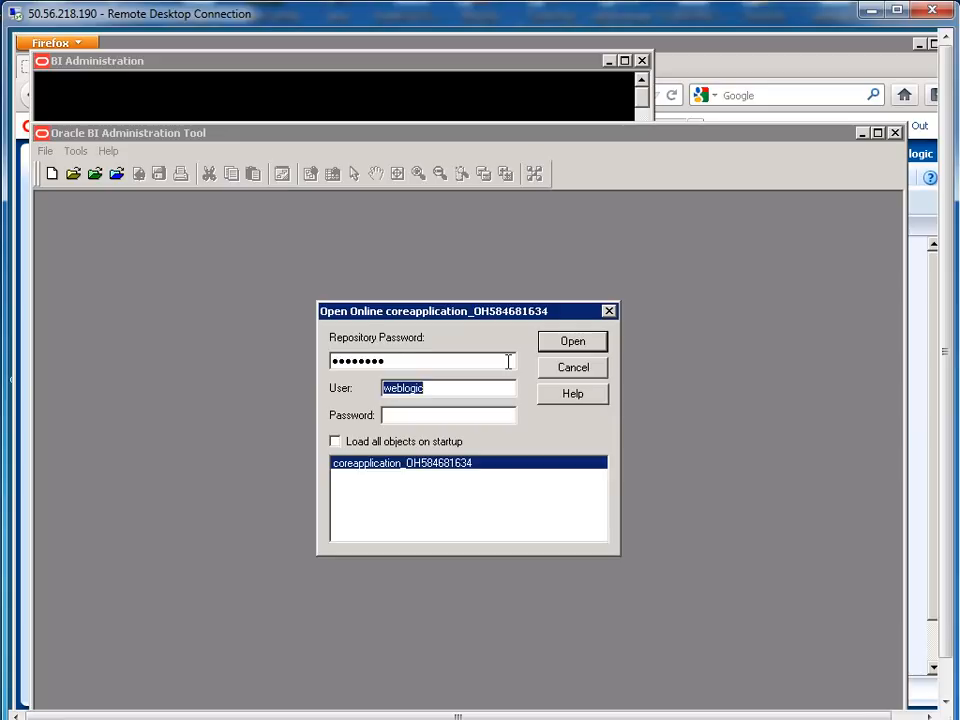
pyautogui.press('Tab')
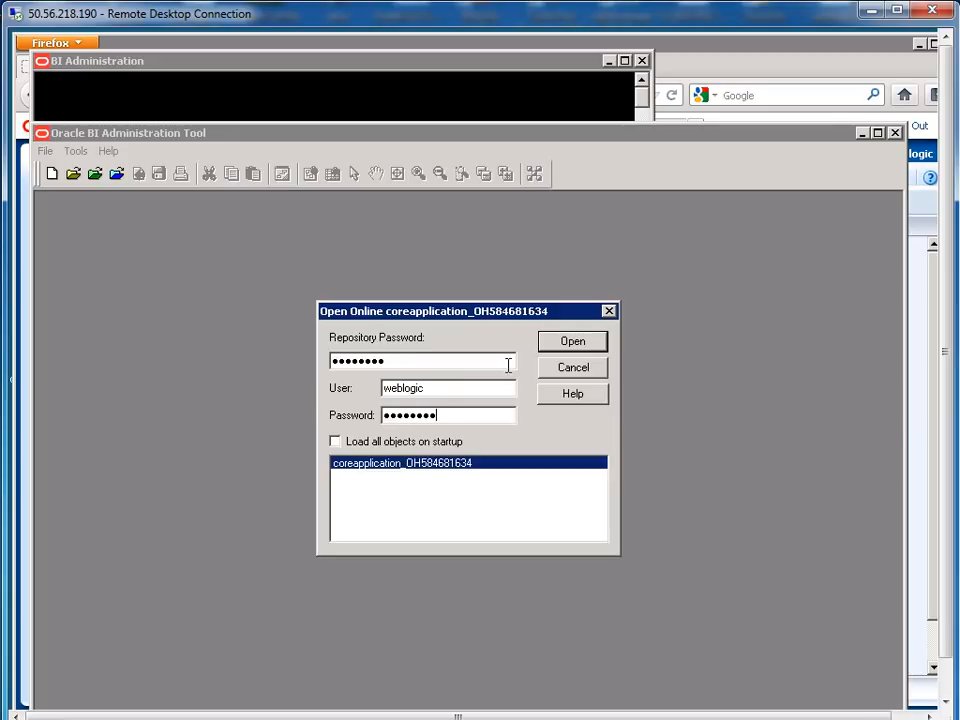
pyautogui.press('Return')
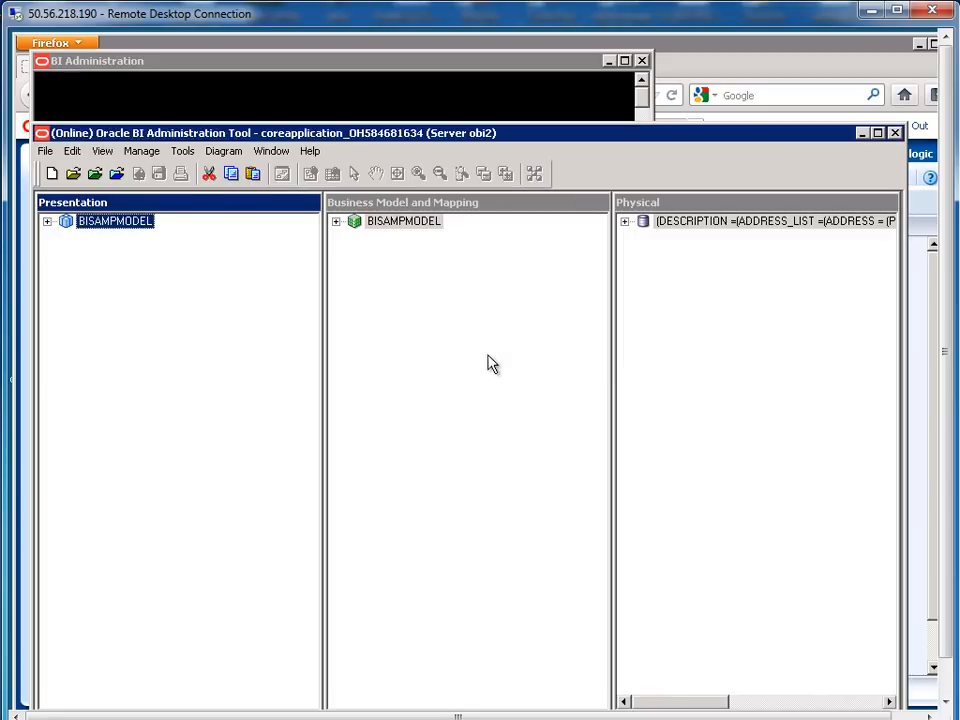
# Check out the REVENUE logical column in F01_REVENUES and set its aggregation rule to Sum
pyautogui.click(336, 221)
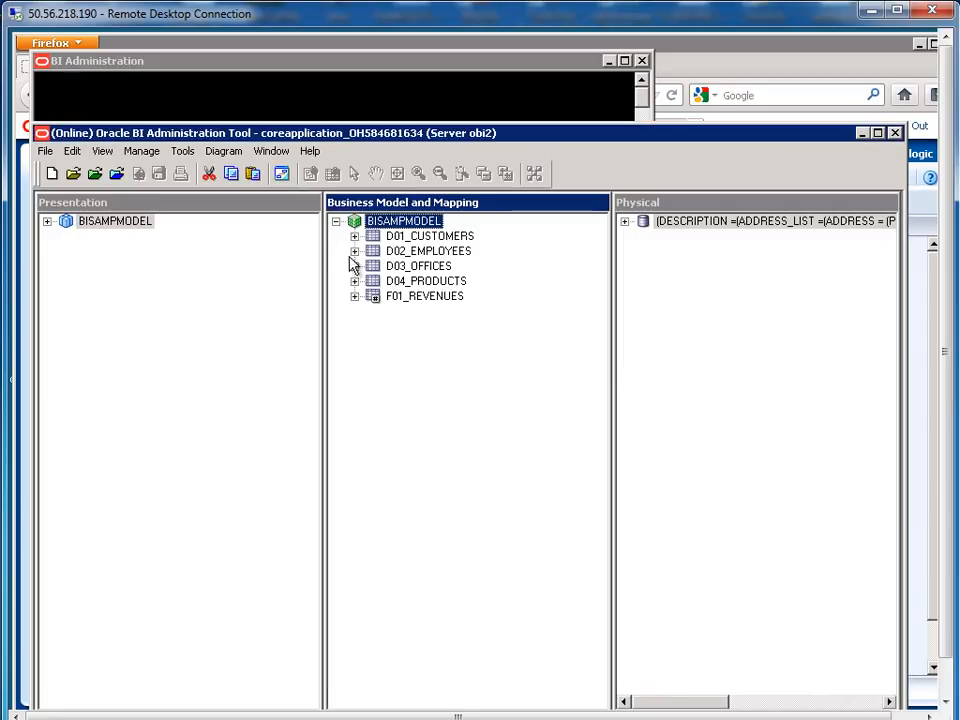
pyautogui.click(355, 298)
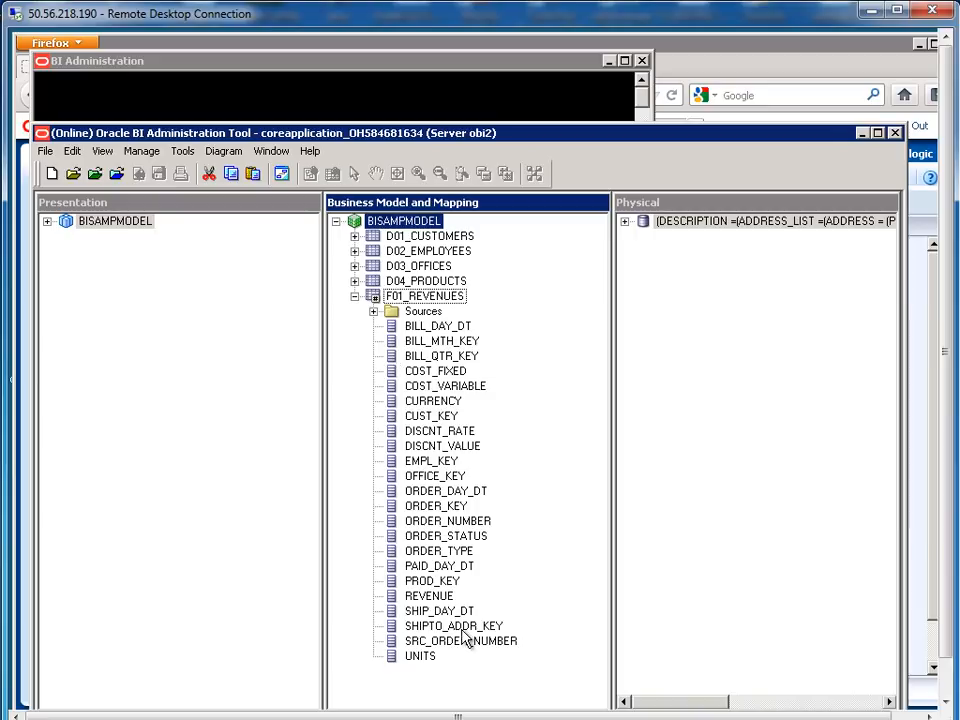
pyautogui.doubleClick(431, 598)
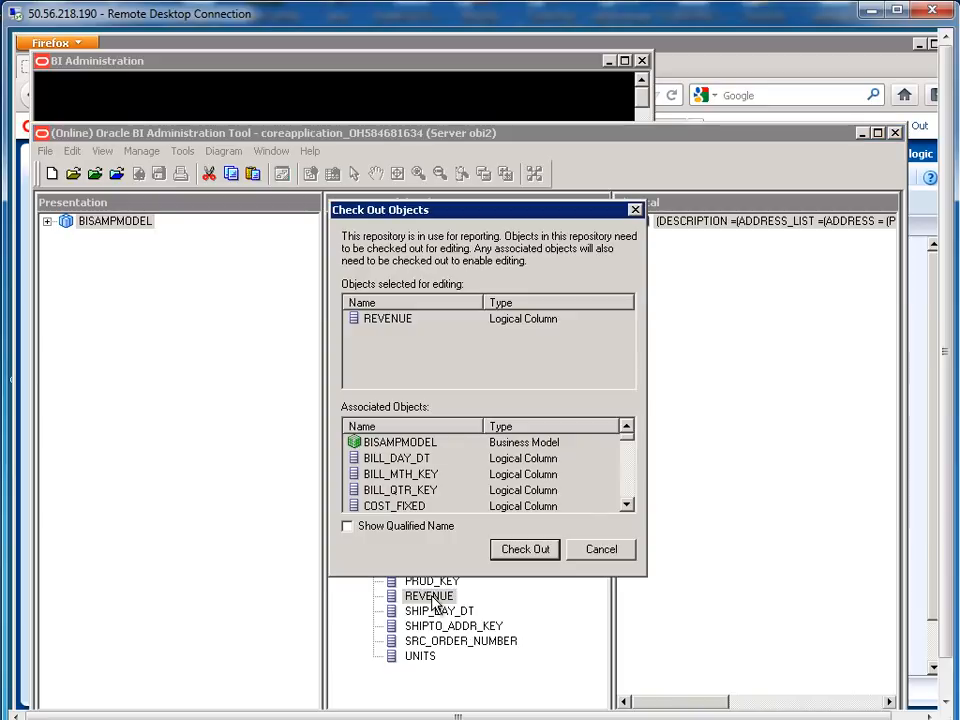
pyautogui.click(522, 549)
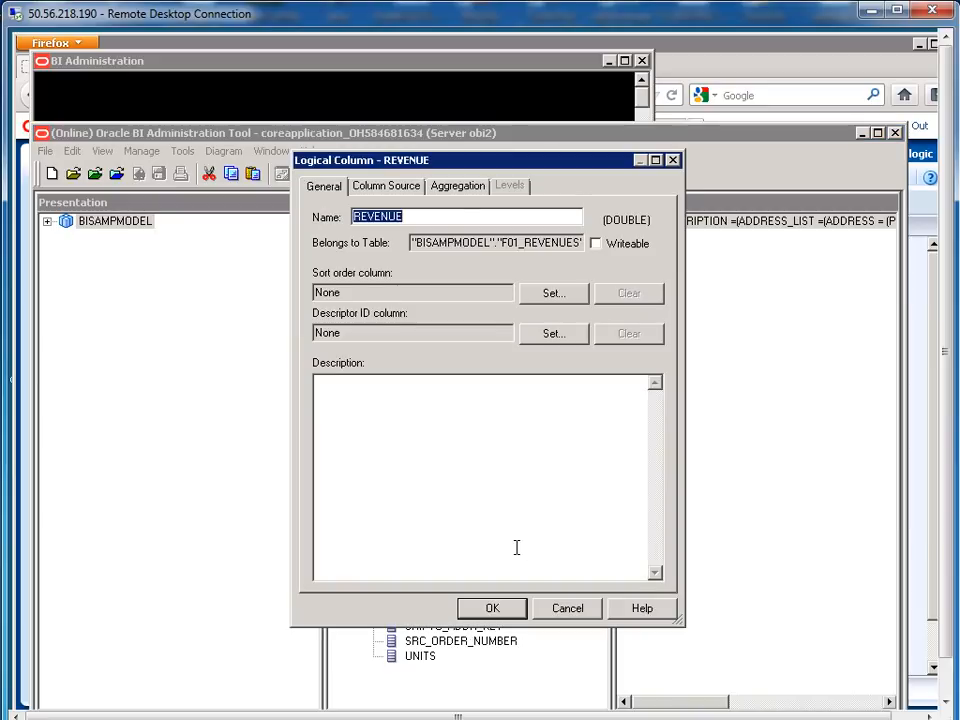
pyautogui.click(459, 187)
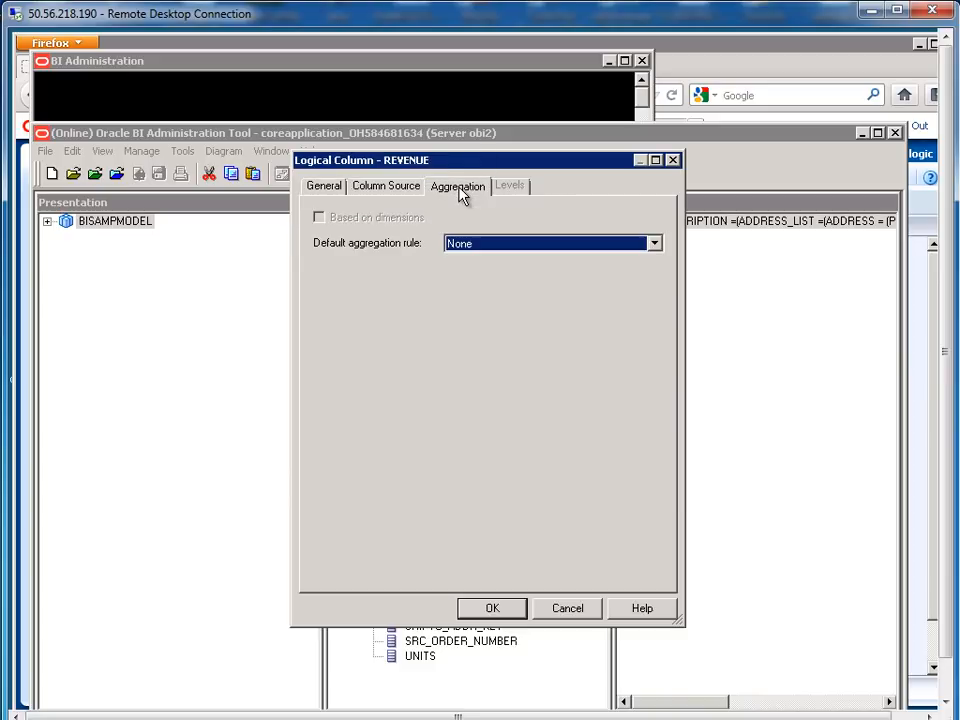
pyautogui.click(476, 252)
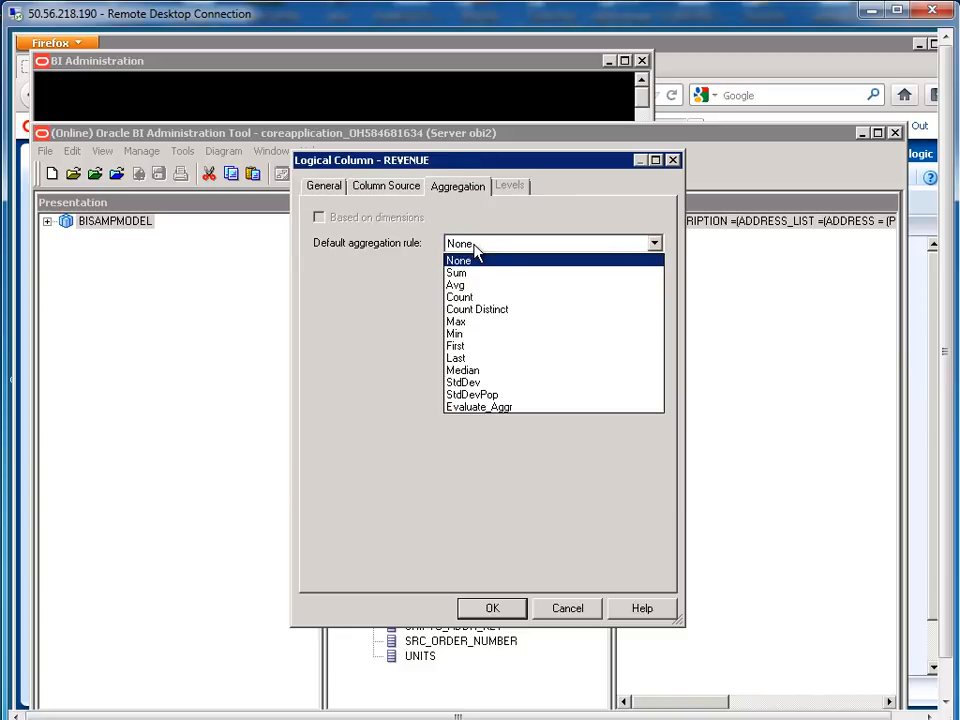
pyautogui.click(474, 274)
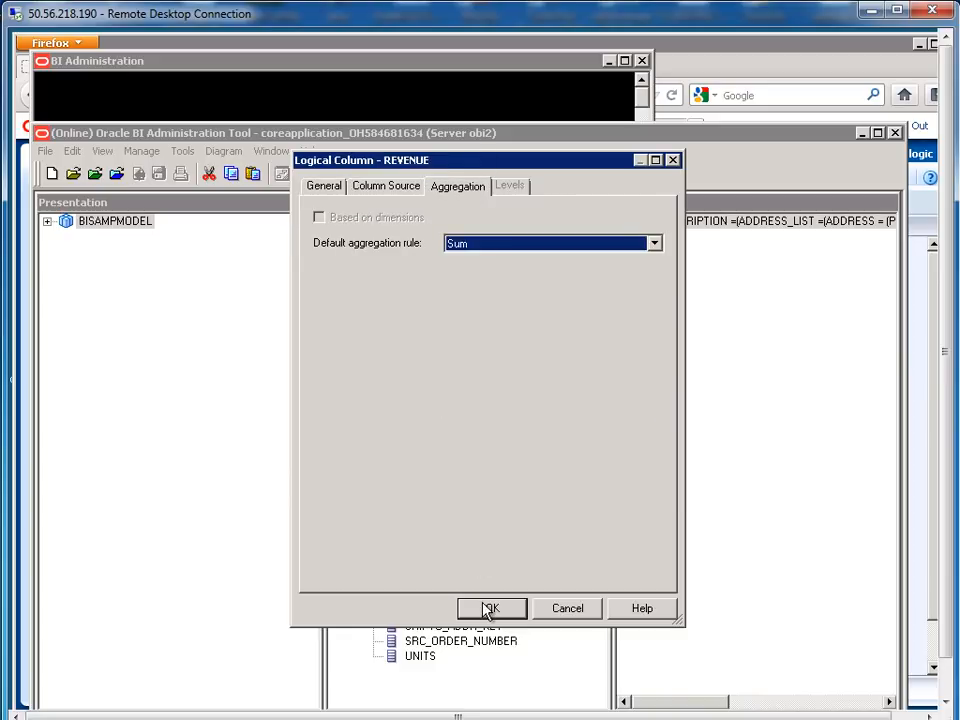
pyautogui.click(489, 607)
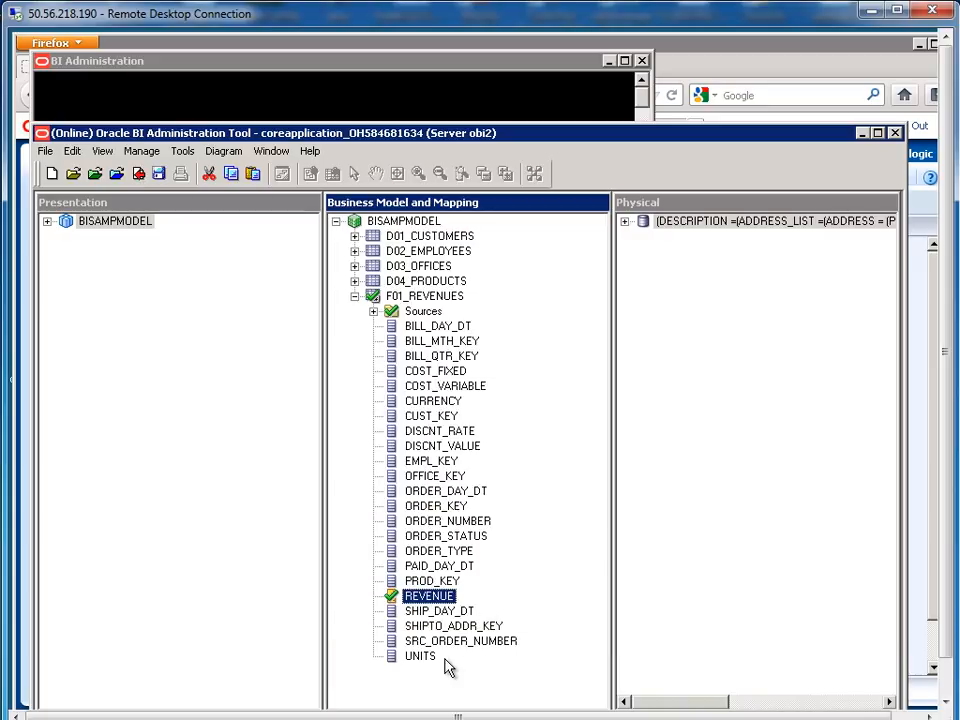
# Set the UNITS logical column's default aggregation rule to Sum
pyautogui.doubleClick(420, 658)
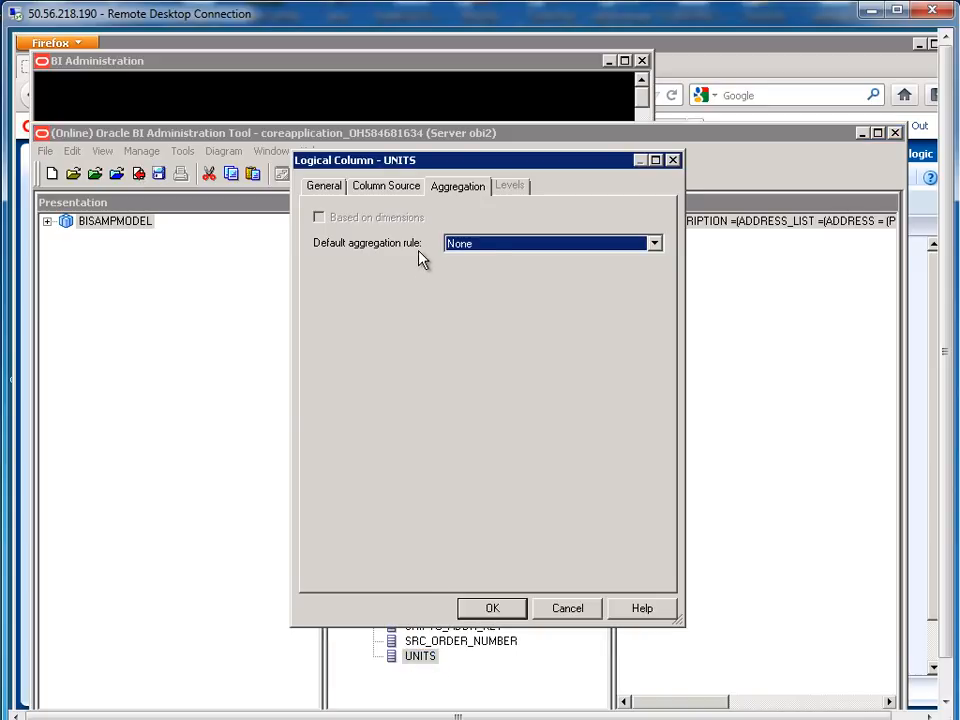
pyautogui.click(494, 244)
pyautogui.click(478, 273)
pyautogui.click(494, 609)
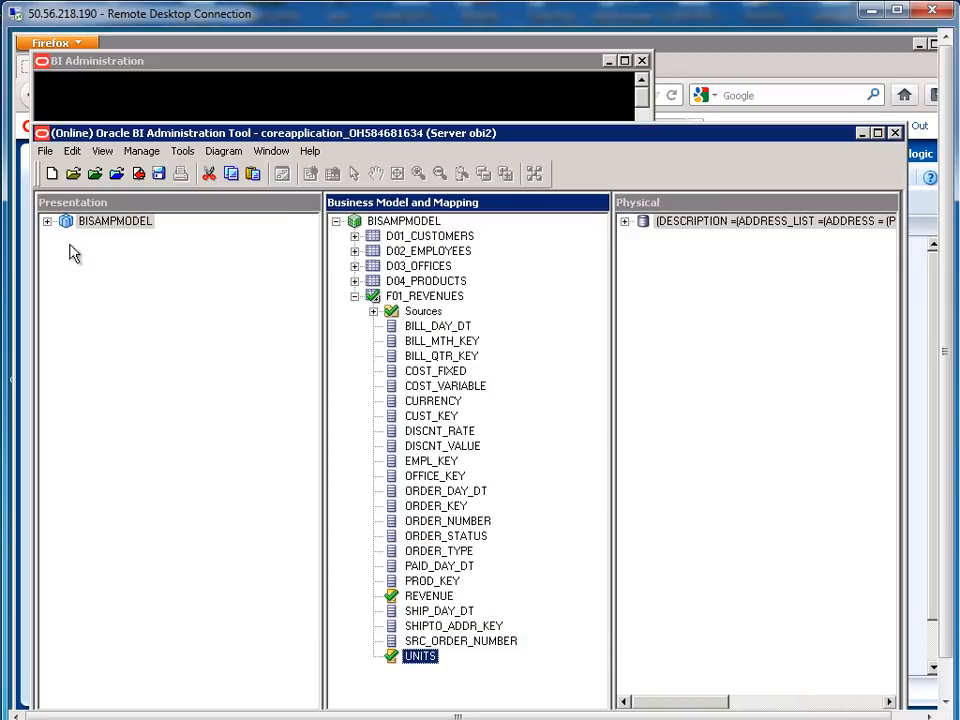
# Expand BISAMPMODEL and F01_REVENUES in the Presentation layer
pyautogui.click(47, 221)
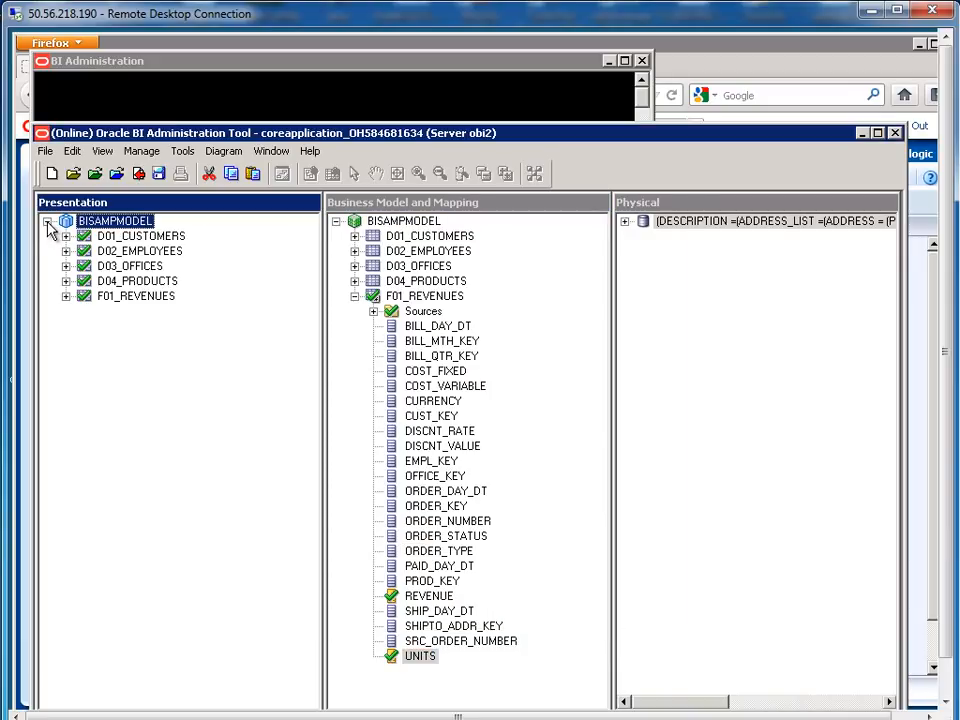
pyautogui.click(66, 297)
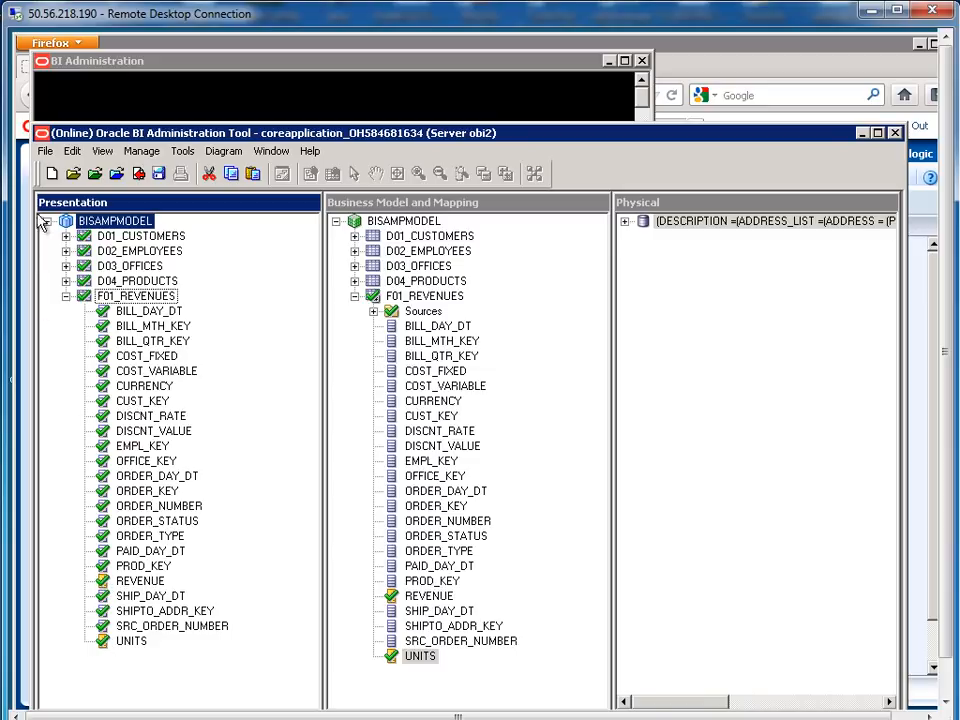
pyautogui.click(45, 151)
# Save and check in the repository changes, accepting the global consistency check results
pyautogui.click(64, 250)
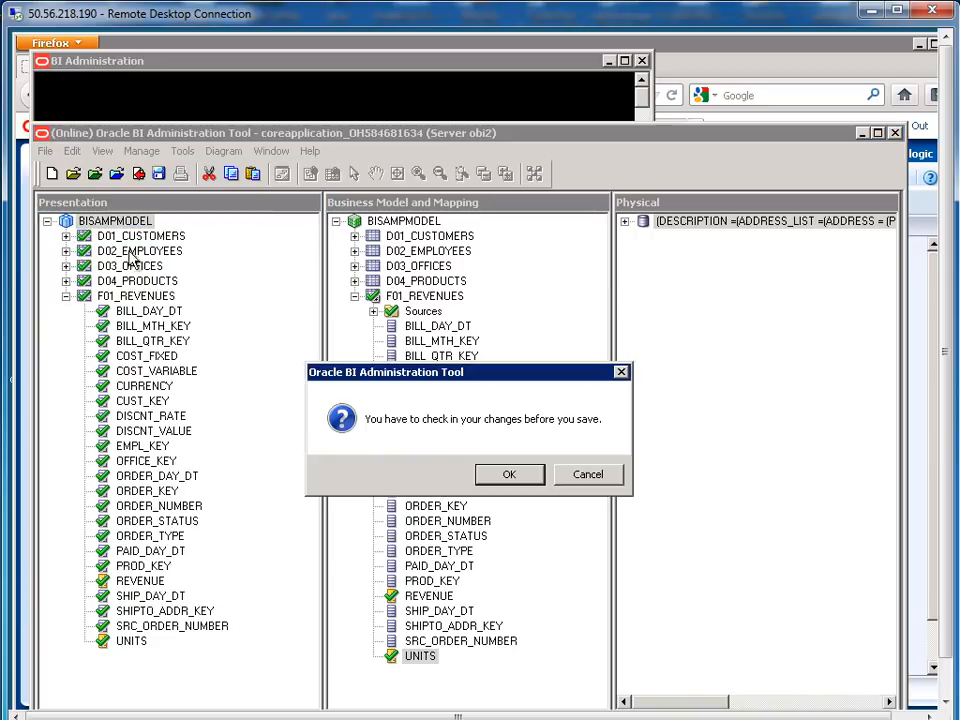
pyautogui.click(493, 478)
pyautogui.click(428, 476)
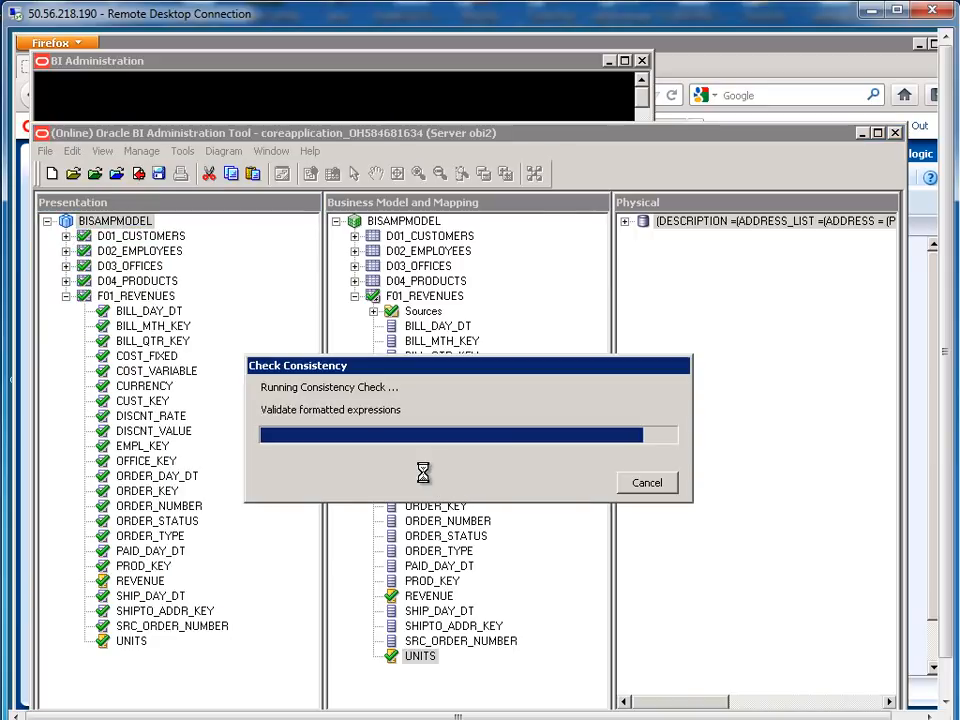
pyautogui.click(606, 482)
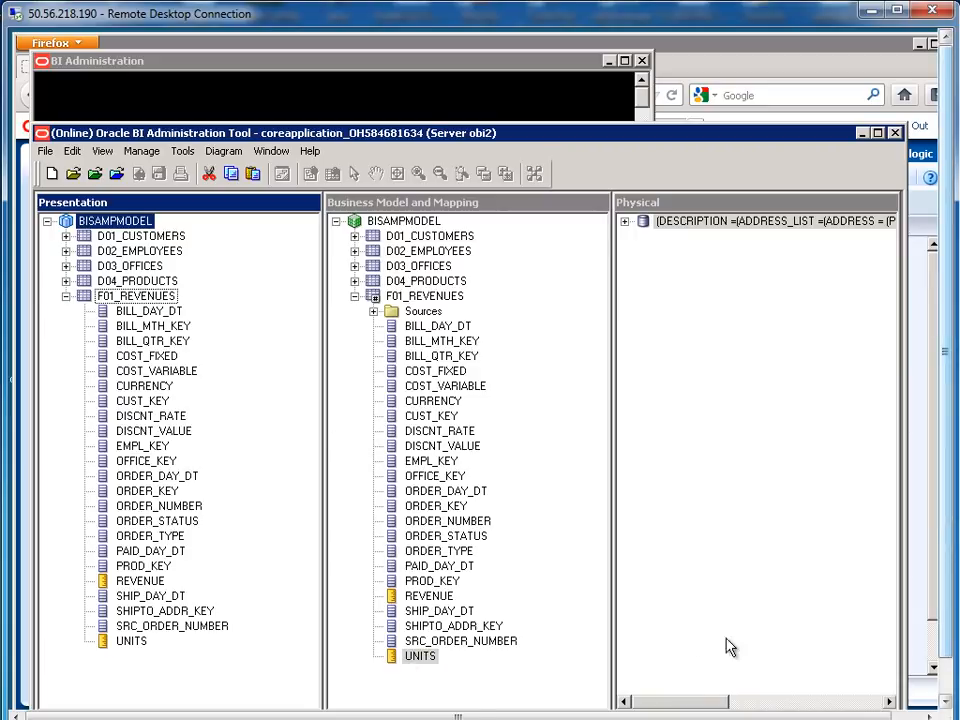
pyautogui.moveTo(943, 618); pyautogui.dragTo(942, 660)
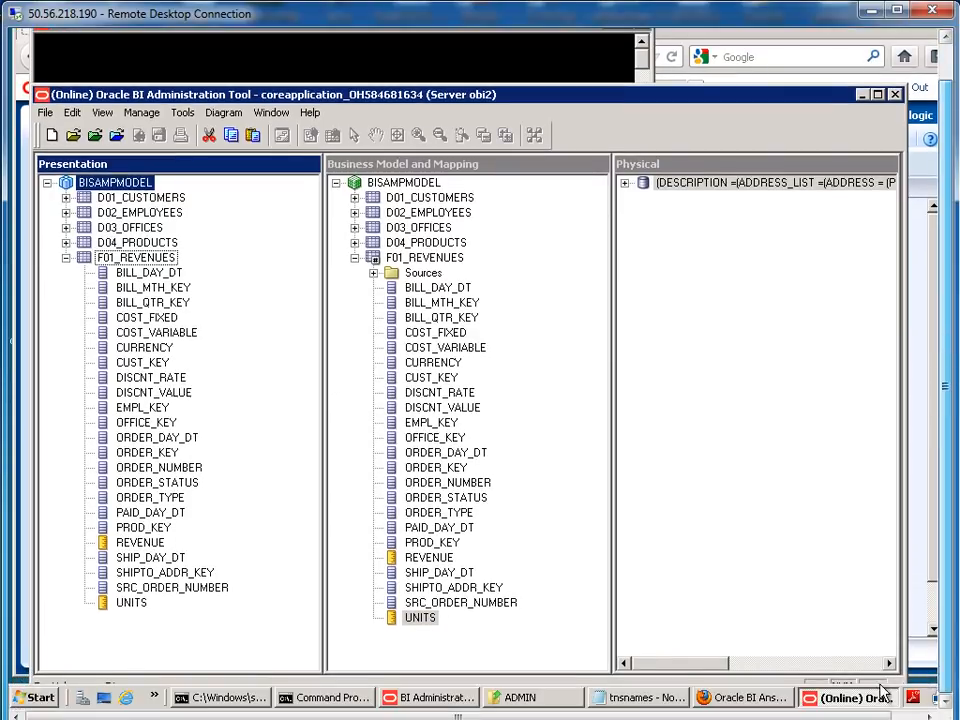
pyautogui.click(740, 698)
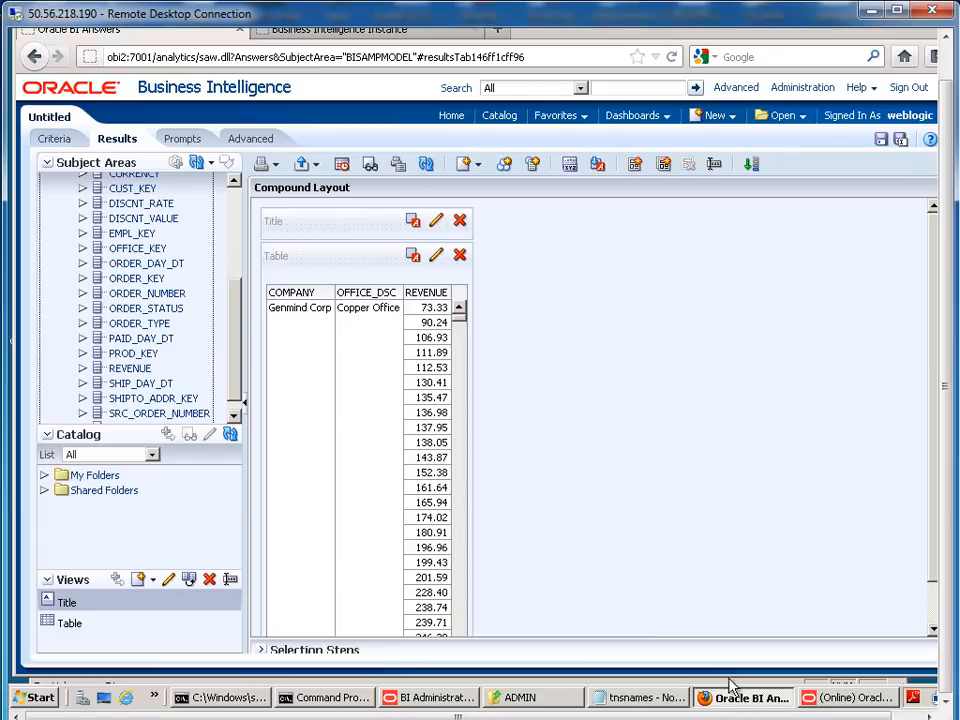
# Reload server metadata and refresh the display so F01_REVENUES columns reappear
pyautogui.click(198, 162)
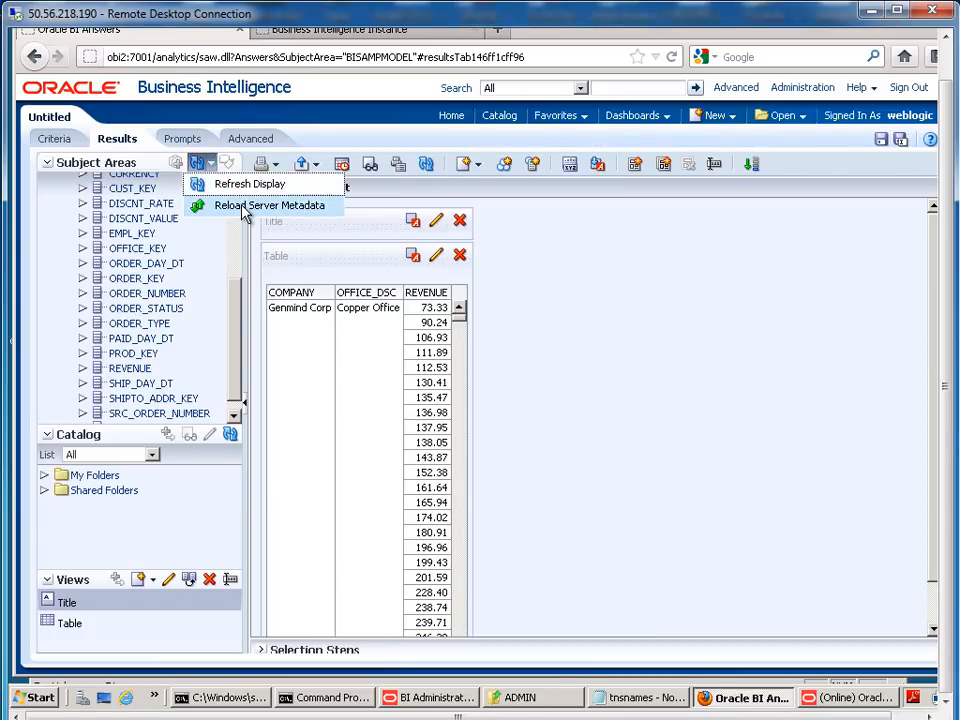
pyautogui.click(243, 206)
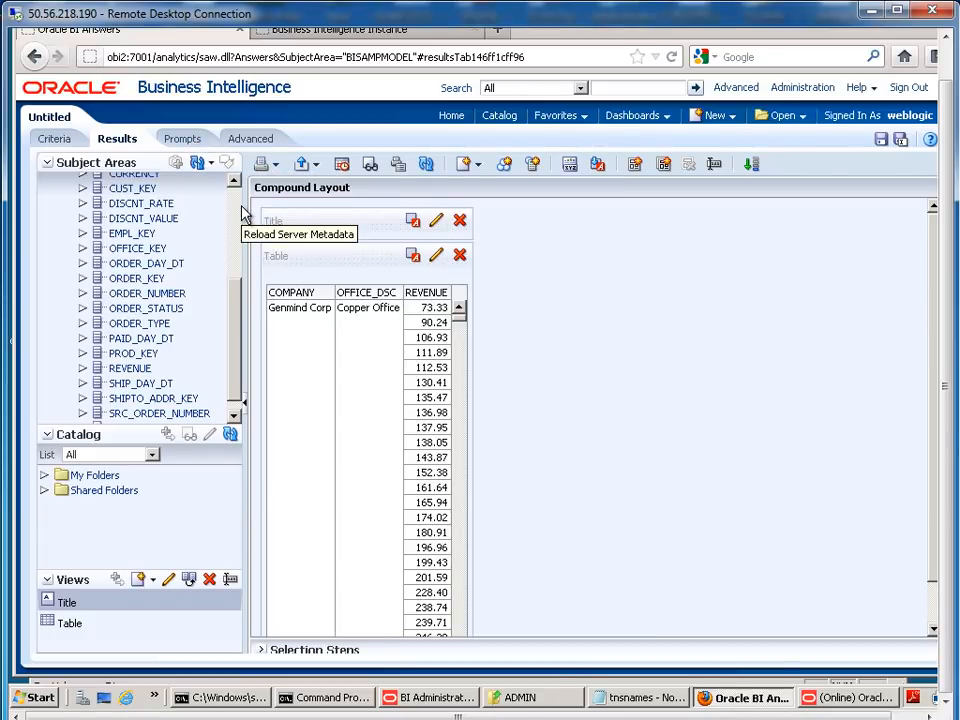
pyautogui.click(212, 164)
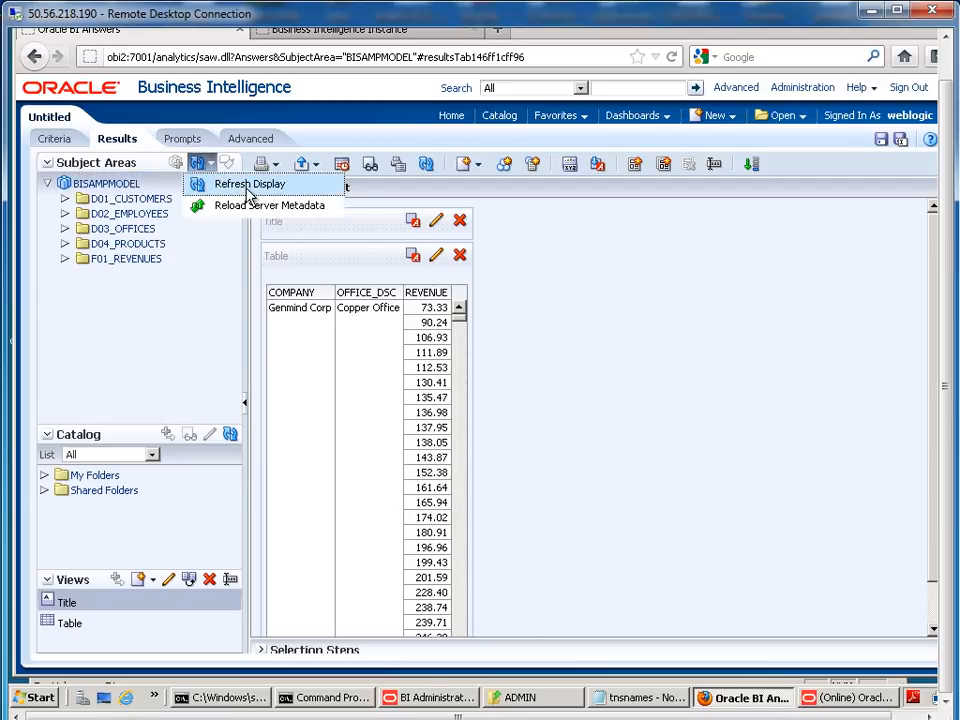
pyautogui.click(243, 188)
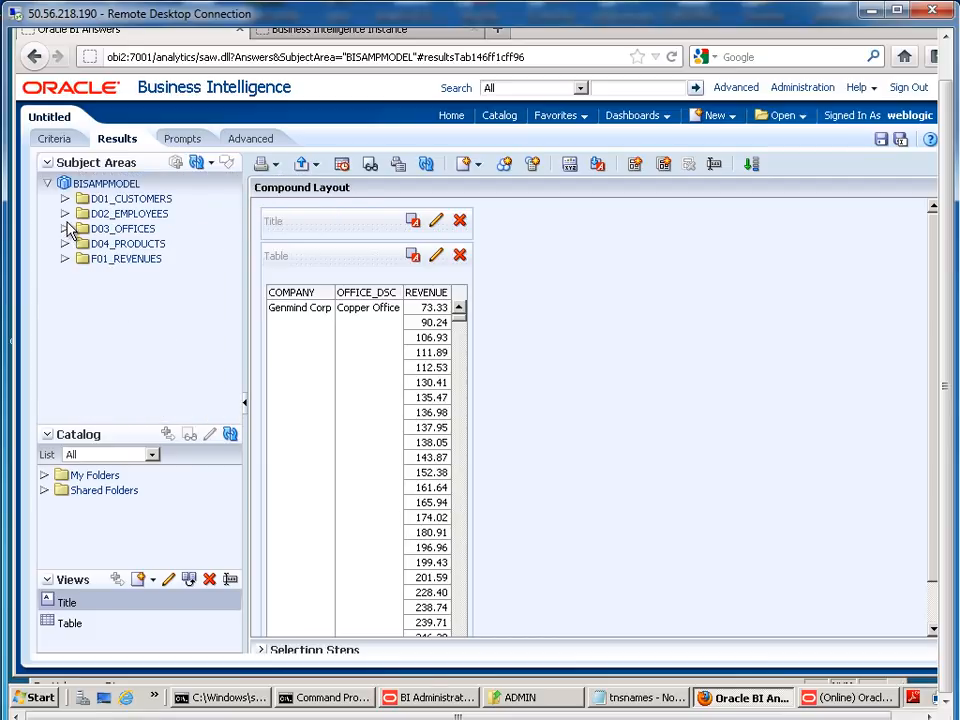
pyautogui.click(68, 259)
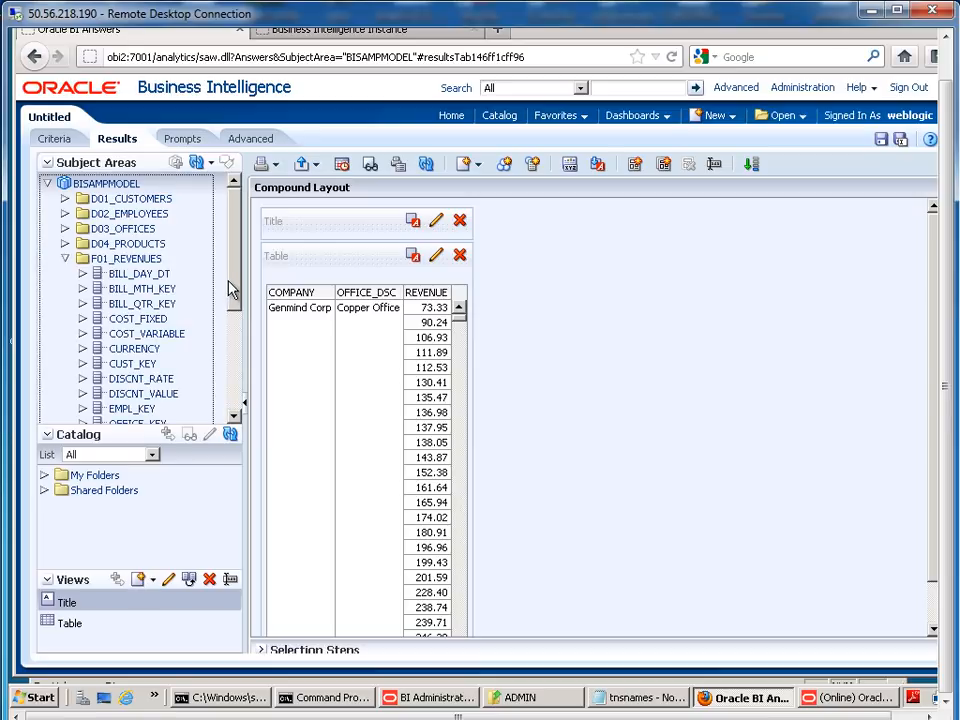
pyautogui.moveTo(231, 289); pyautogui.dragTo(234, 391)
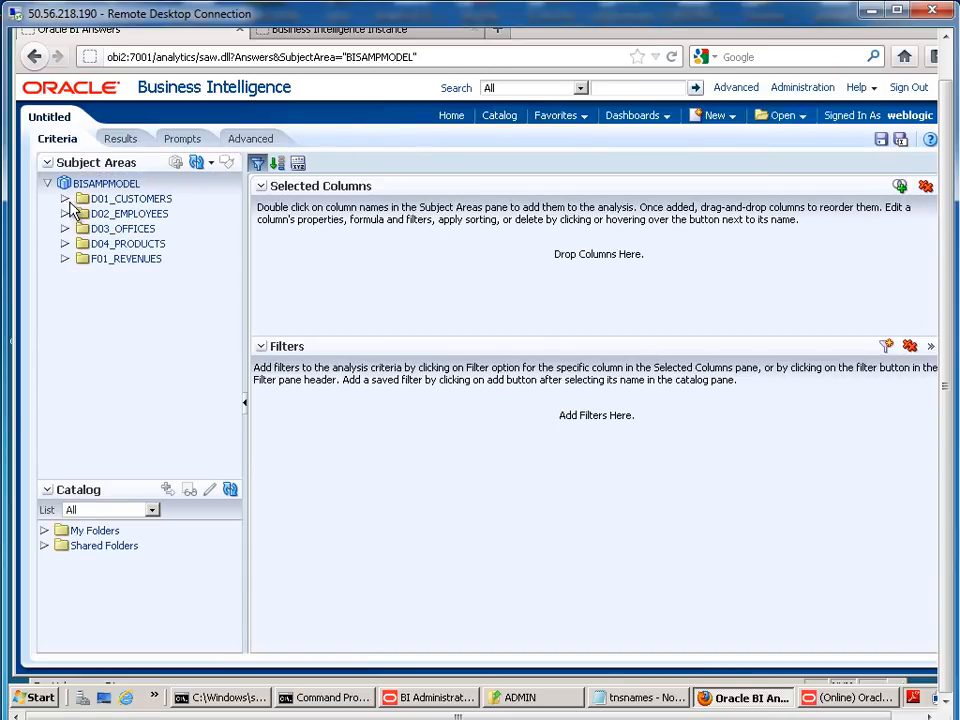
# Add OFFICE_DSC and REVENUE to the analysis and view the results table
pyautogui.click(65, 229)
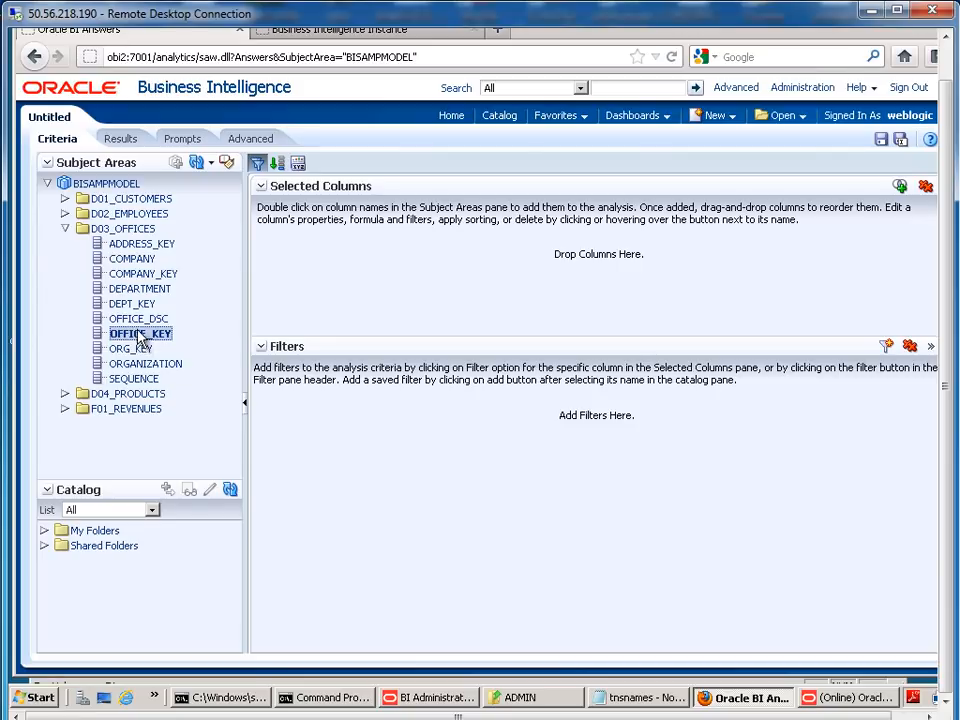
pyautogui.doubleClick(140, 318)
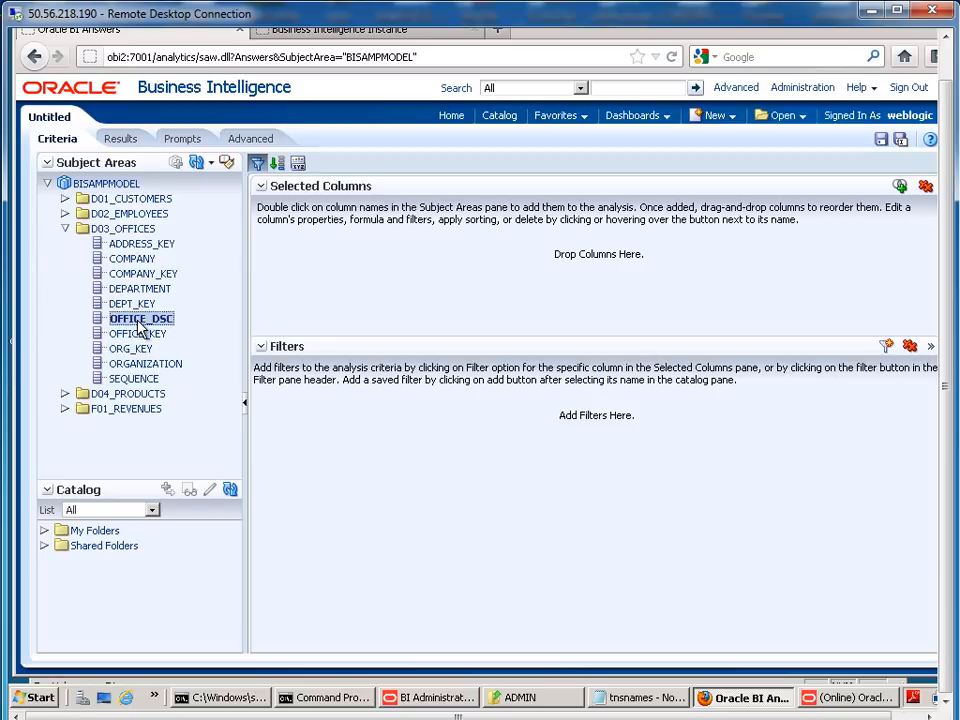
pyautogui.click(65, 409)
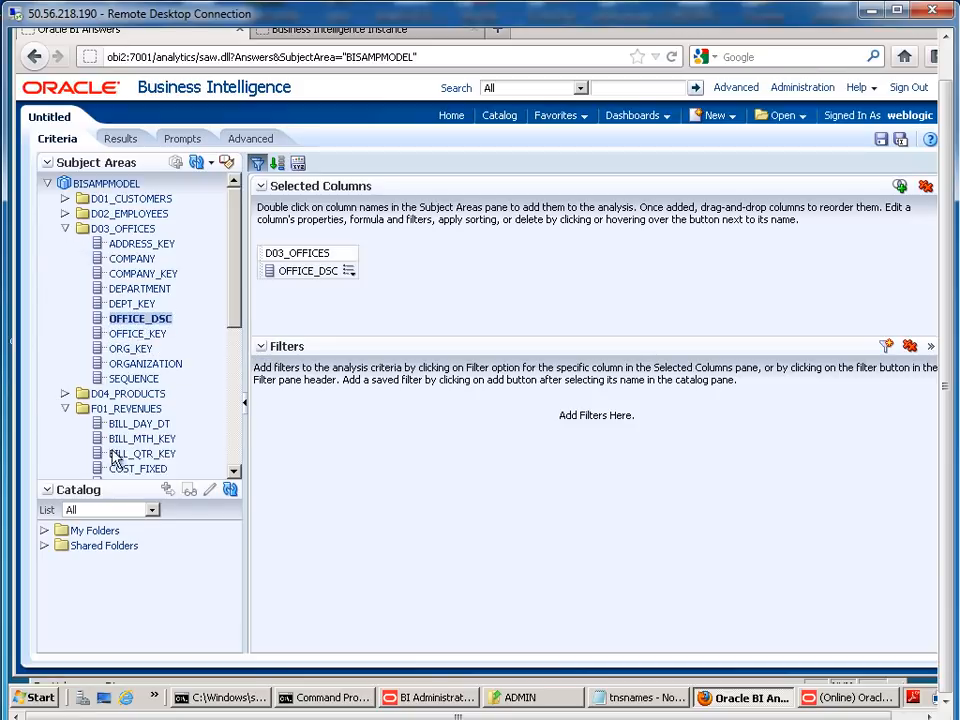
pyautogui.scroll(-3, 140, 414)
pyautogui.scroll(-2, 165, 415)
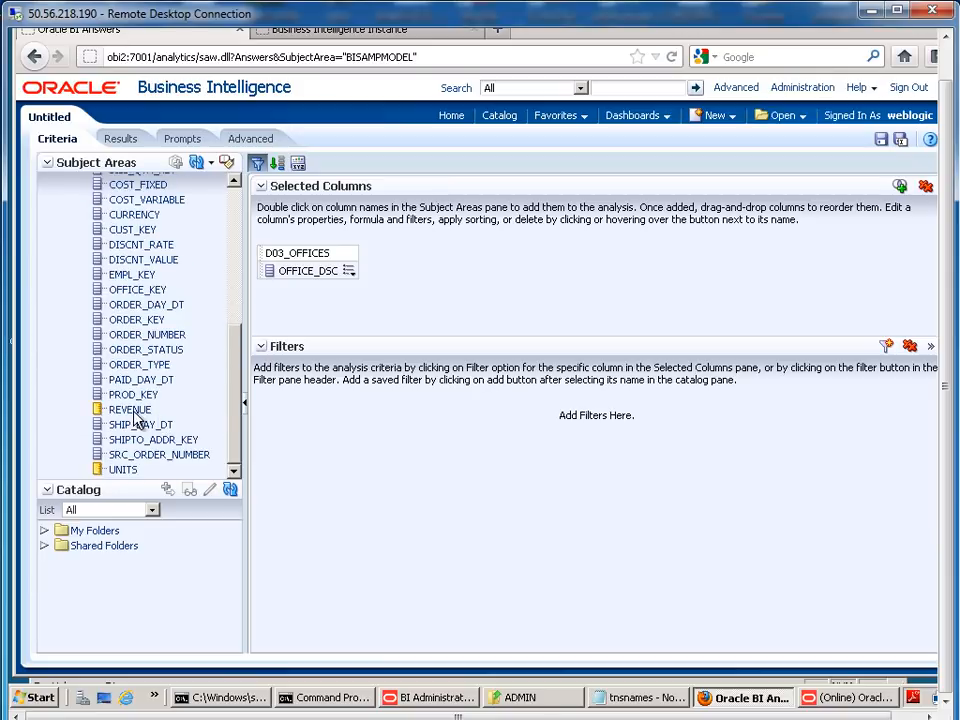
pyautogui.moveTo(135, 409); pyautogui.dragTo(360, 268)
pyautogui.click(122, 138)
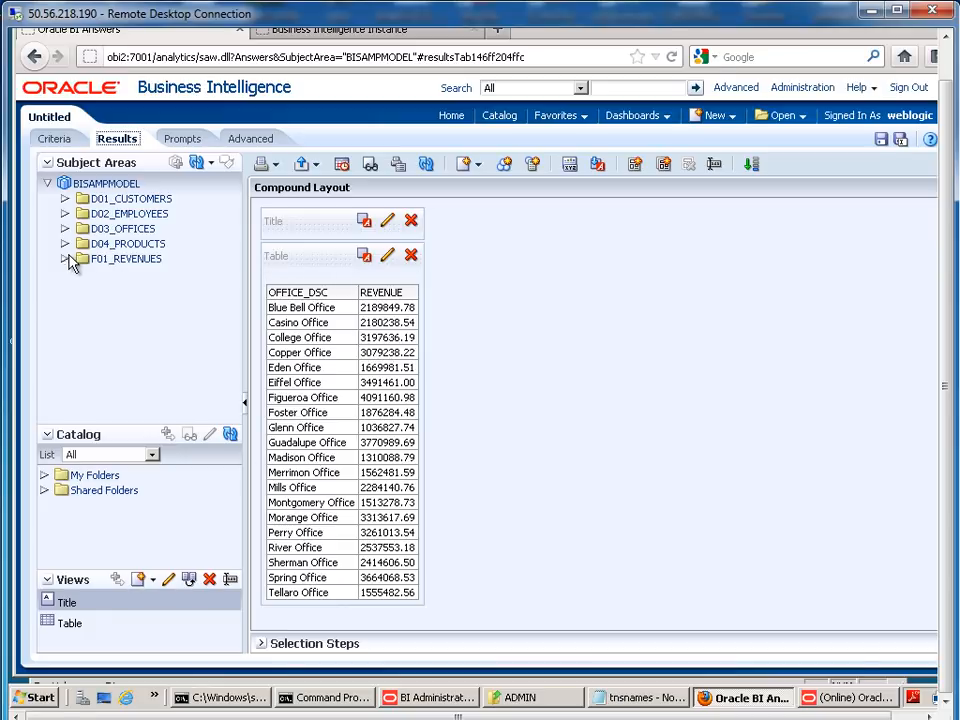
# Drop UNITS from F01_REVENUES into the results table beside REVENUE
pyautogui.click(65, 228)
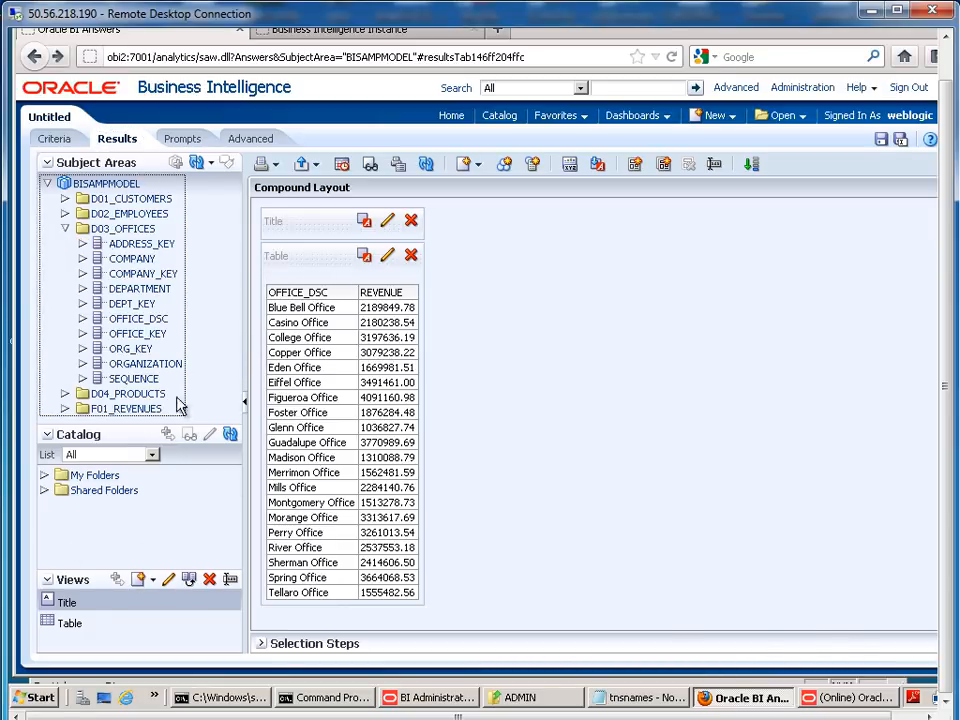
pyautogui.click(65, 408)
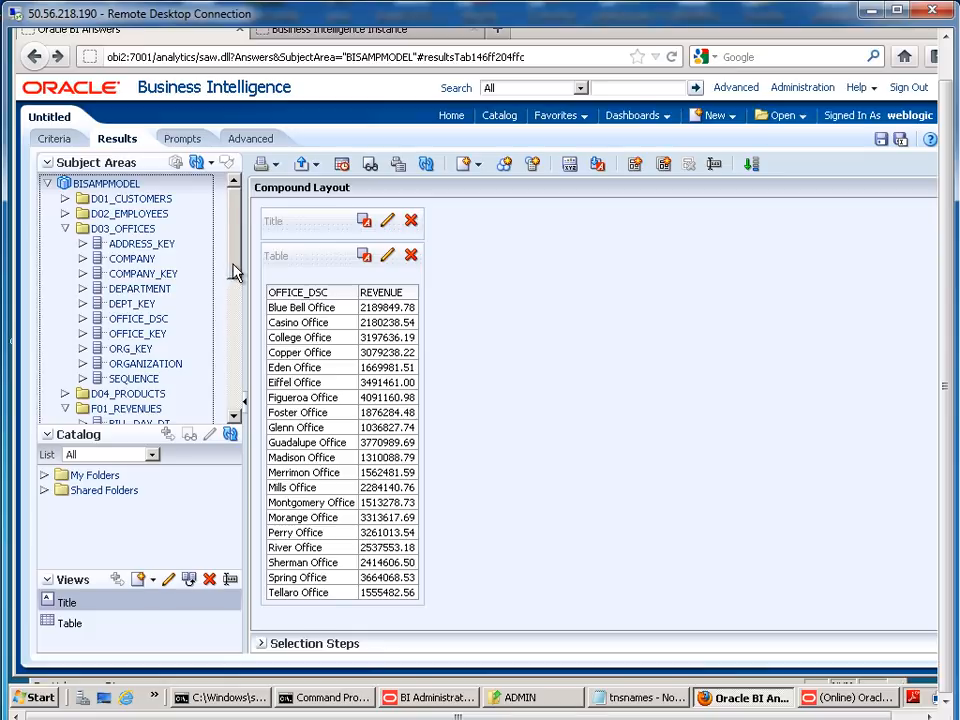
pyautogui.moveTo(234, 270); pyautogui.dragTo(232, 433)
pyautogui.moveTo(137, 421); pyautogui.dragTo(430, 406)
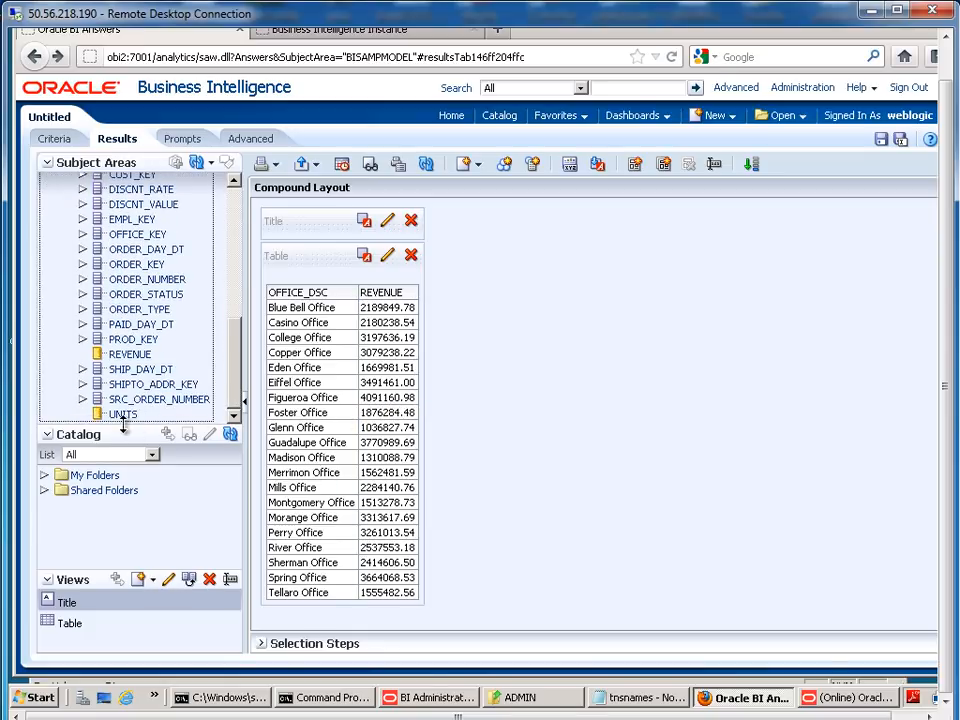
pyautogui.moveTo(126, 420); pyautogui.dragTo(415, 424)
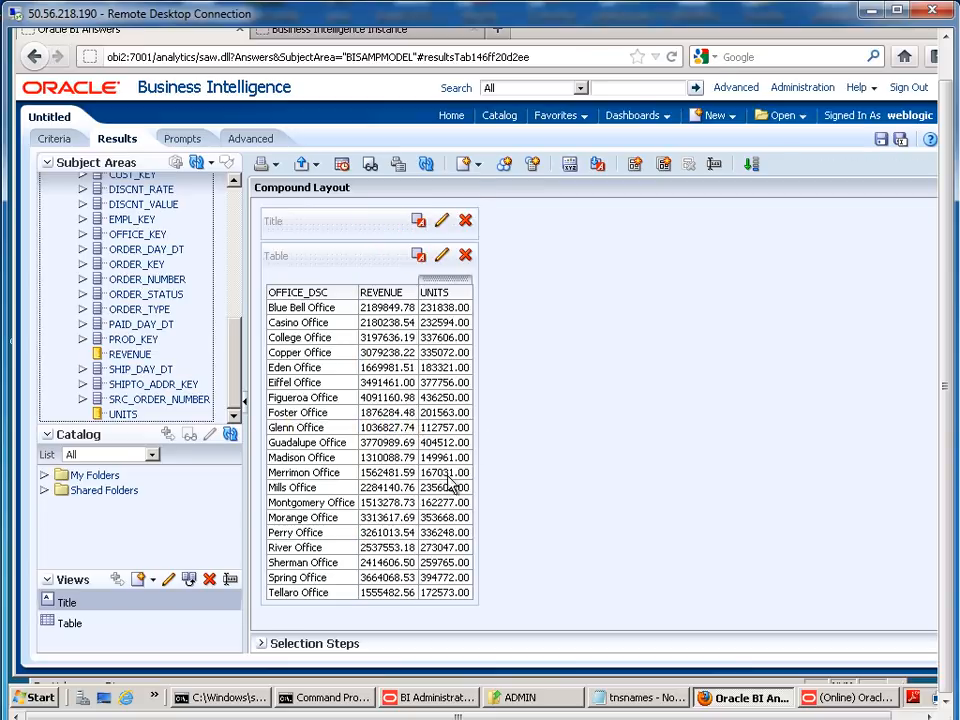